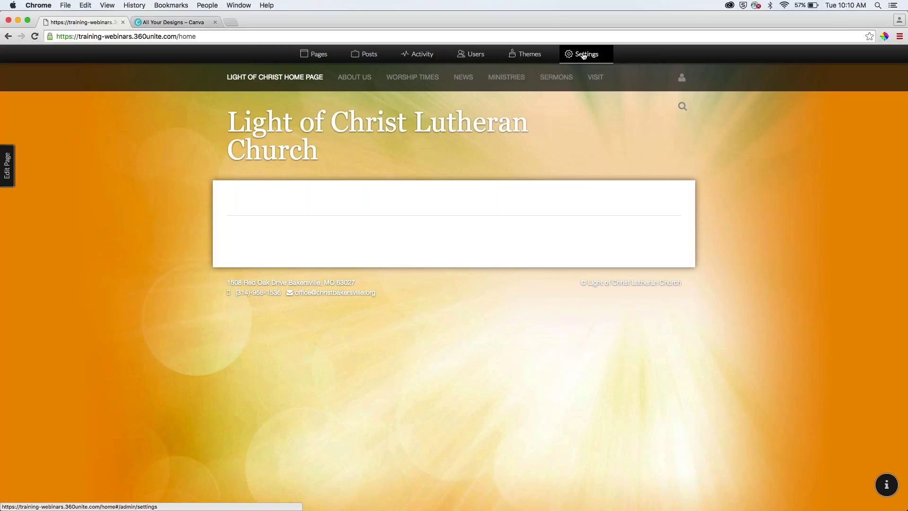
- Review the church information in the account settings and compare it with the contact details in the home page footer
click(584, 55)
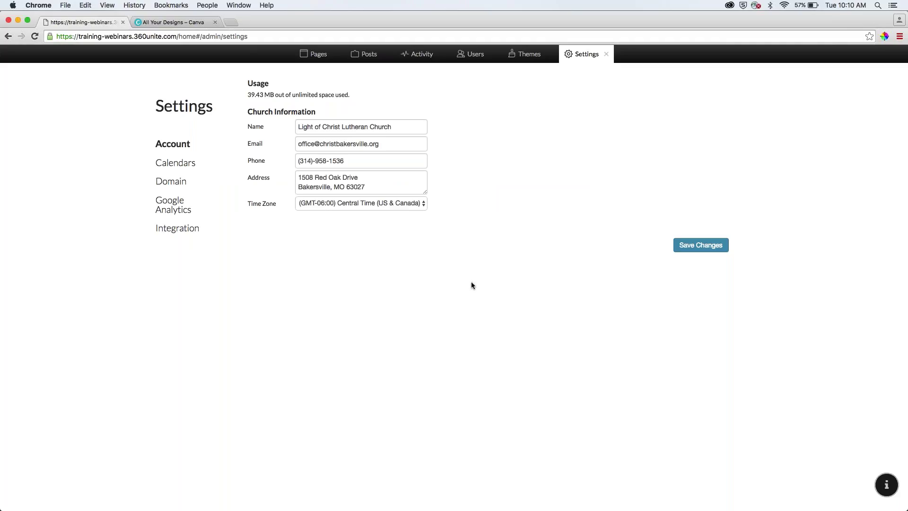
click(605, 54)
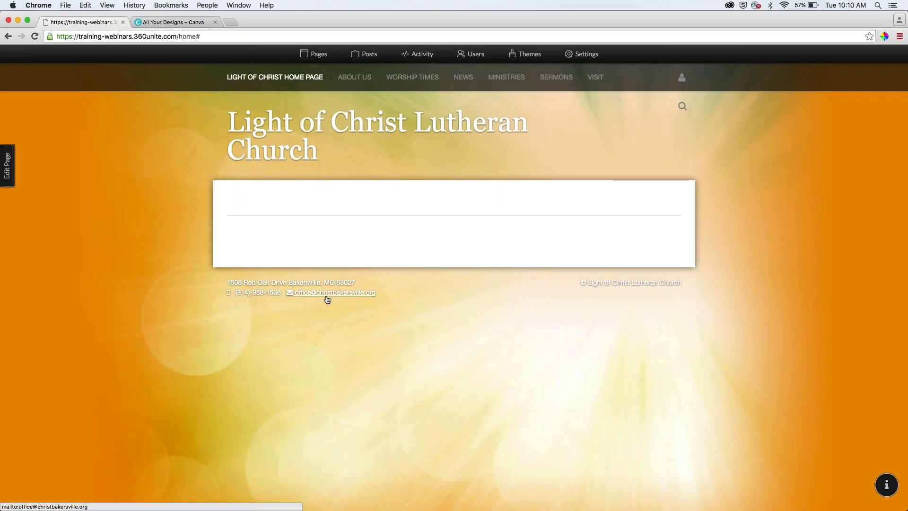
mouse_move(377, 80)
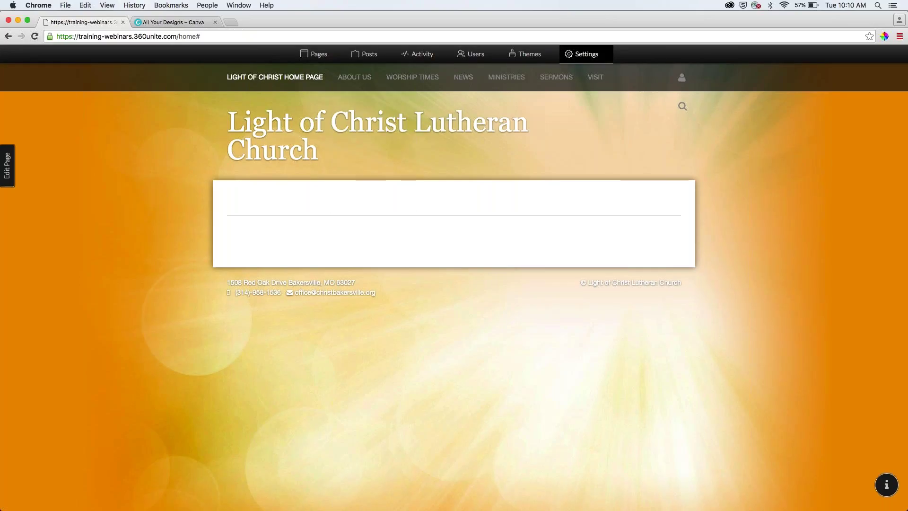
click(587, 56)
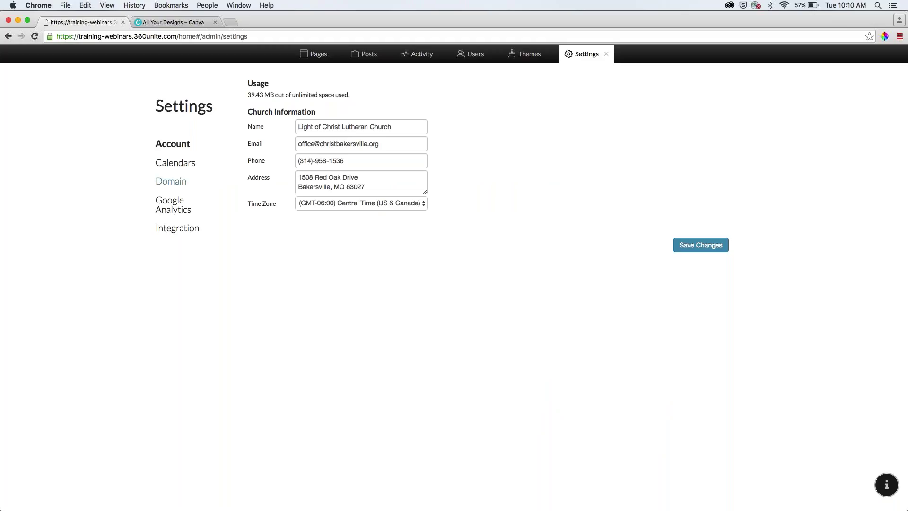
click(174, 167)
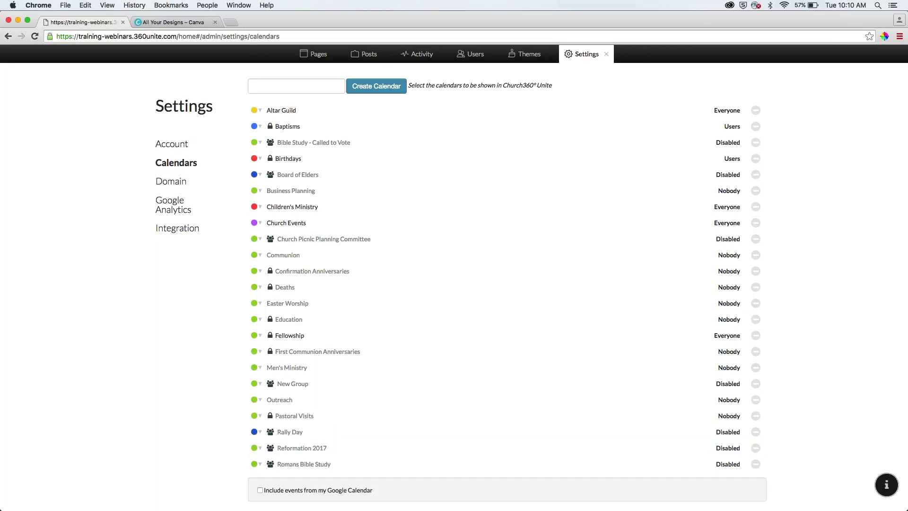
click(180, 182)
text(www.)
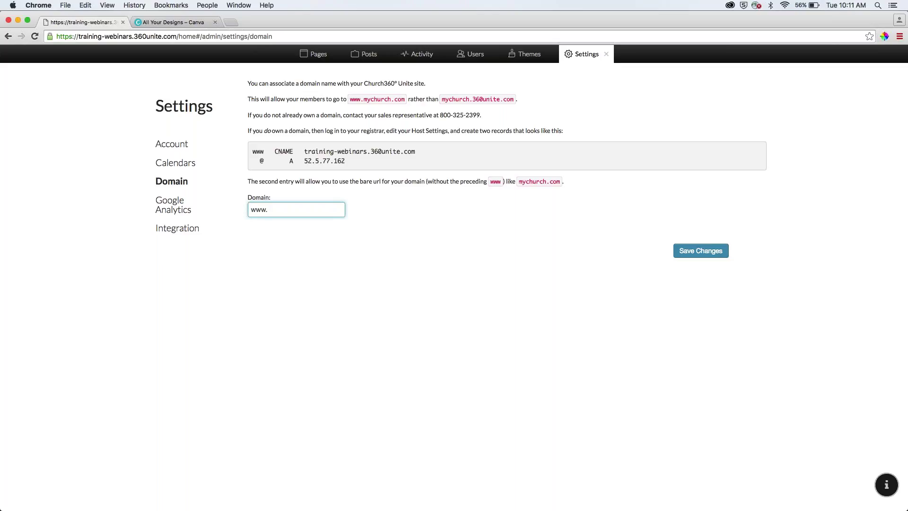
click(169, 209)
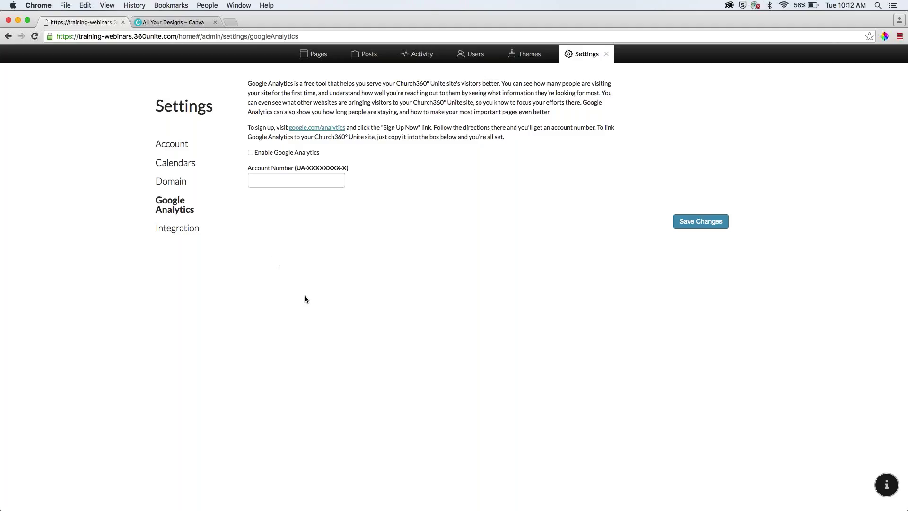
click(177, 231)
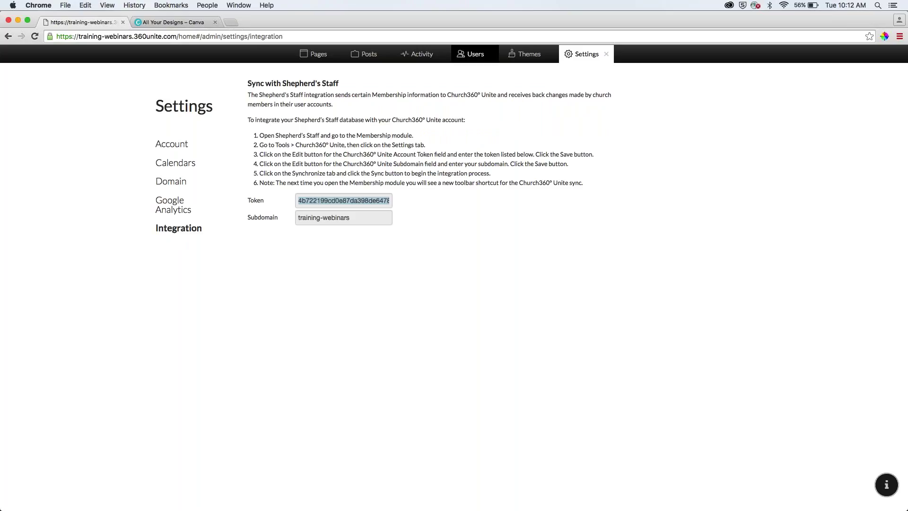
- Look through the site's user list and inspect the Add People form without adding anyone
click(465, 57)
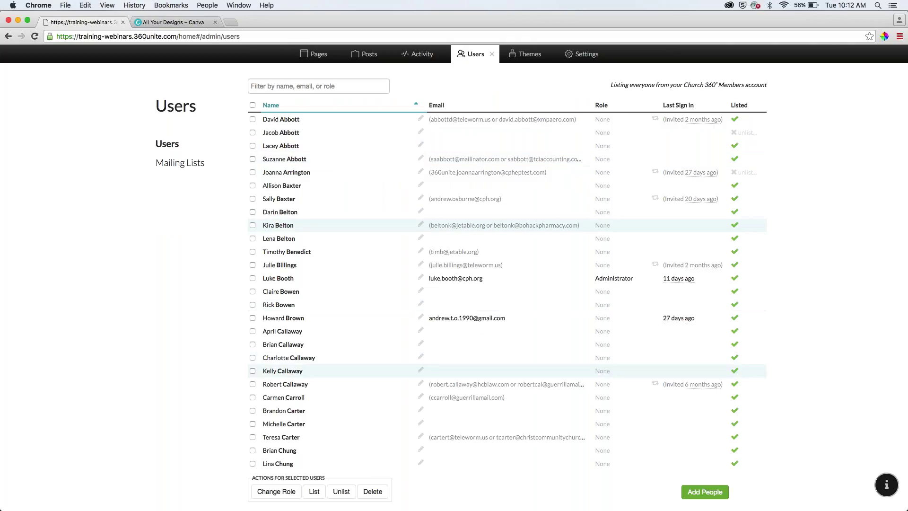
scroll(507, 291, down, 5)
scroll(507, 290, up, 5)
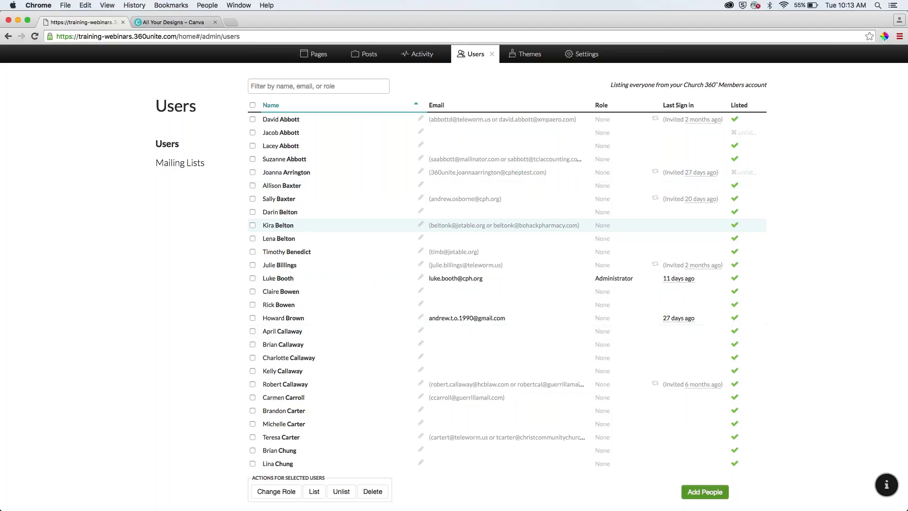
click(706, 493)
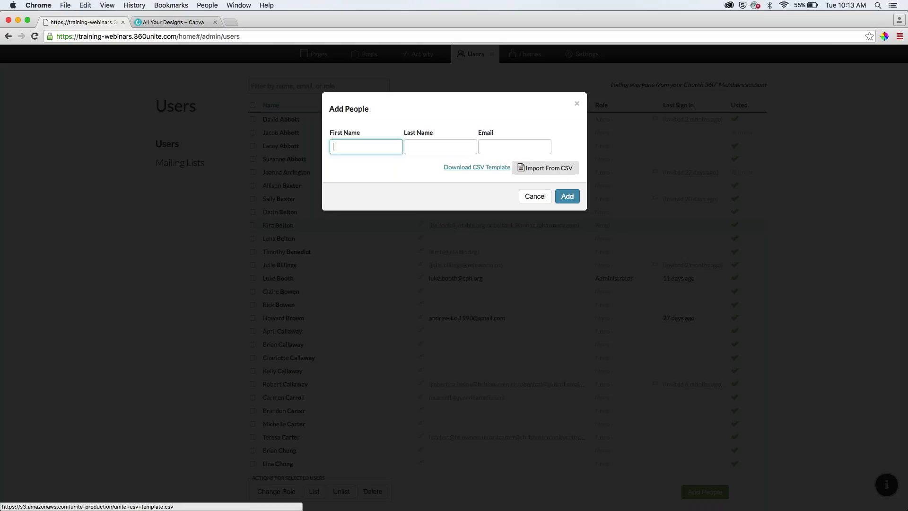
click(540, 198)
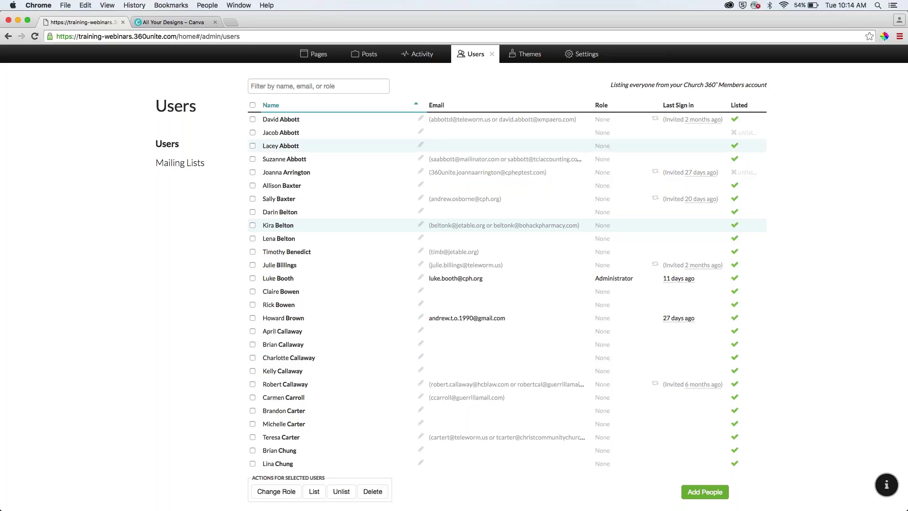
- Filter the users by the member's first name and change the first matching person's role to Designer
click(283, 88)
text(jason)
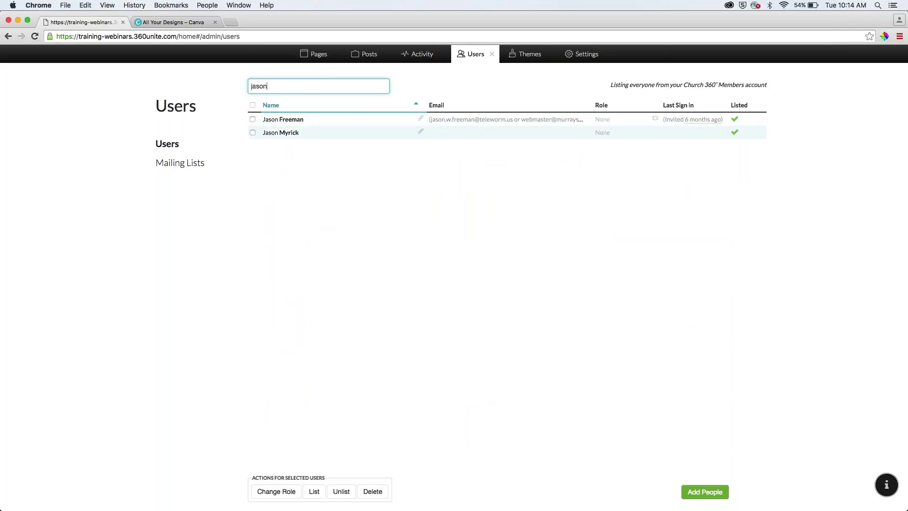
click(252, 119)
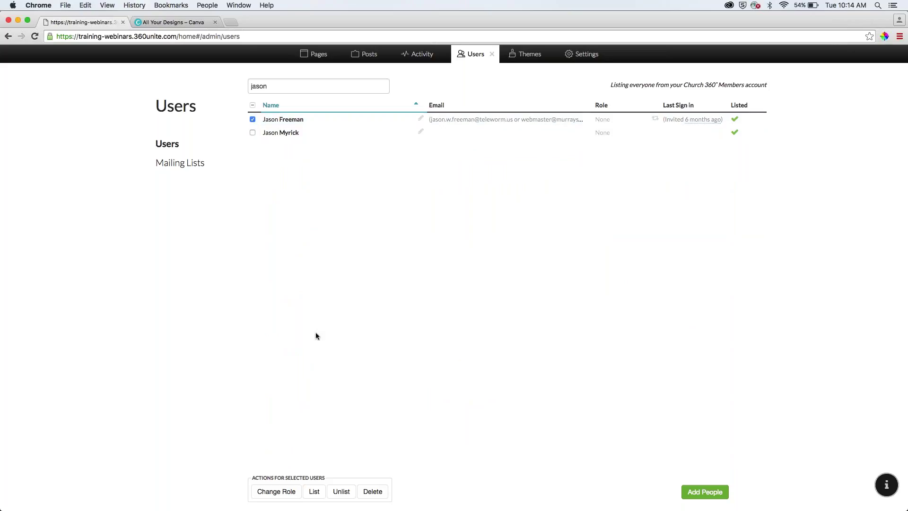
click(271, 492)
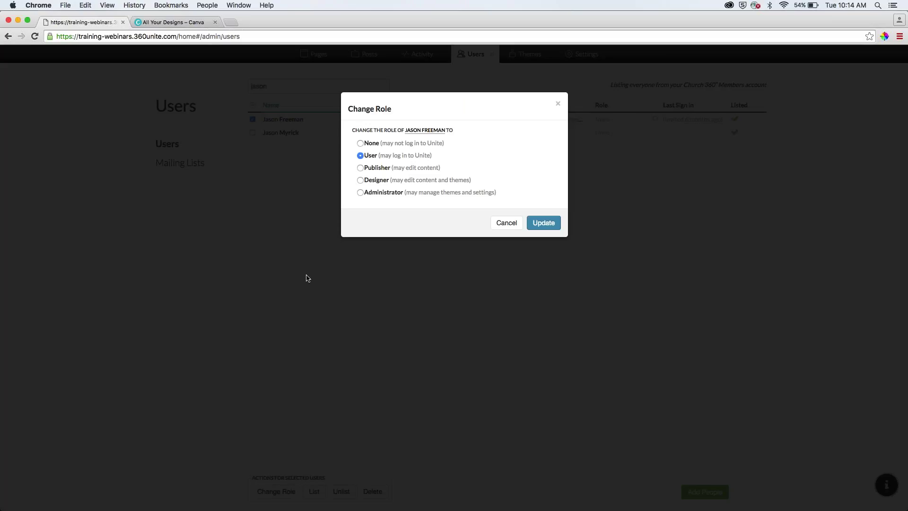
click(360, 181)
click(542, 222)
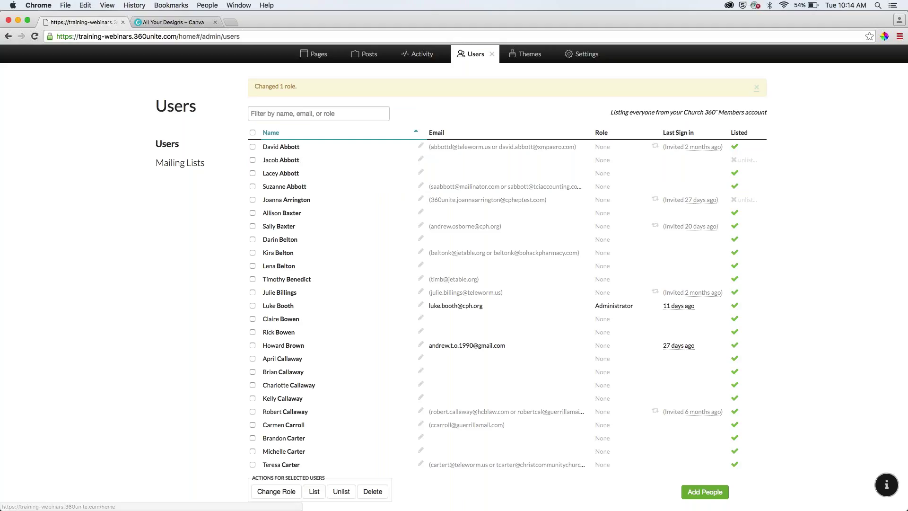
- Reload the user list and sort it by role to examine the designer's entry and invitation status
click(34, 36)
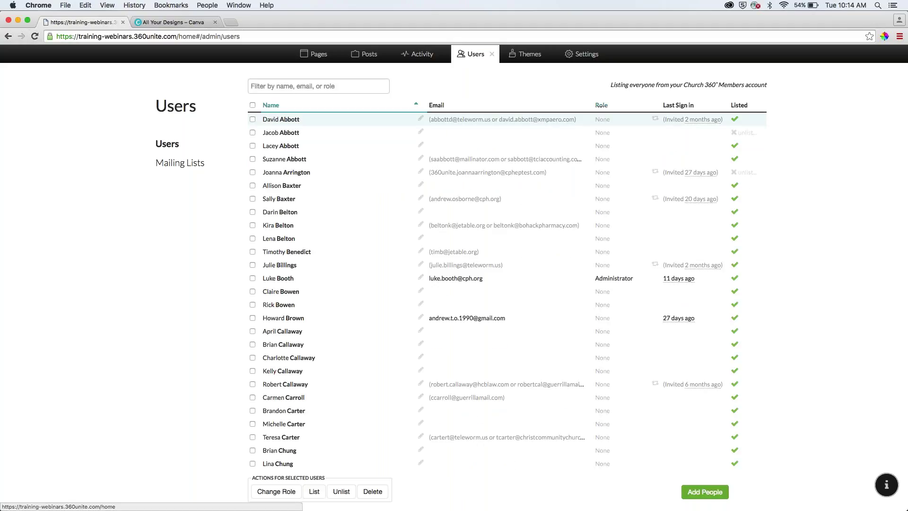
click(601, 104)
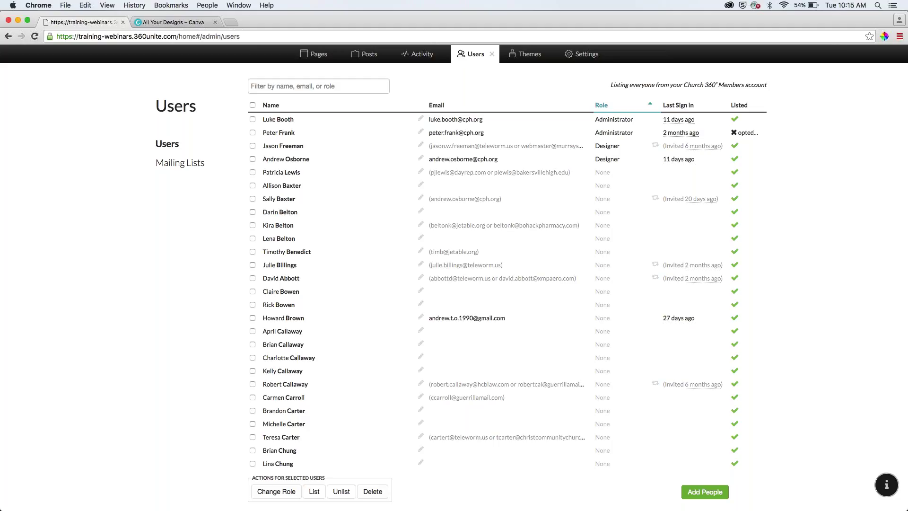
click(656, 146)
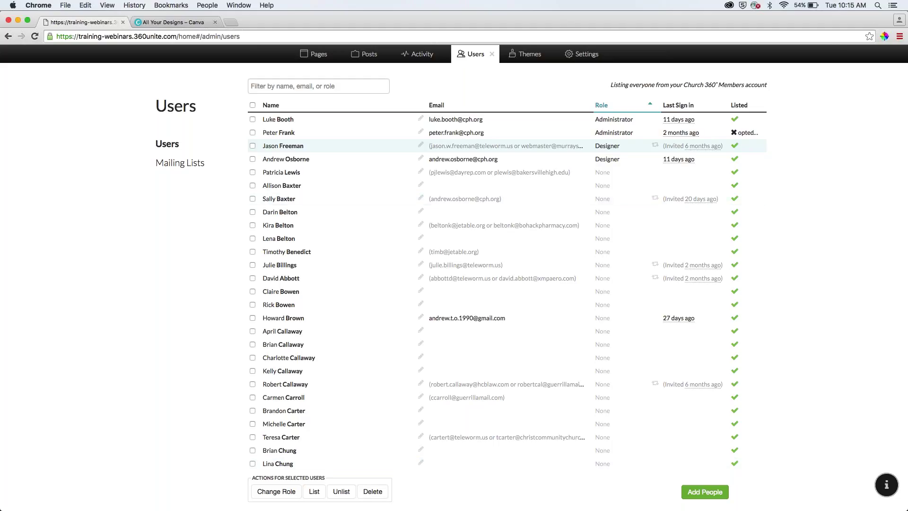
- Find the next member by first name, change their role to Administrator, and sort the user list by role
click(318, 86)
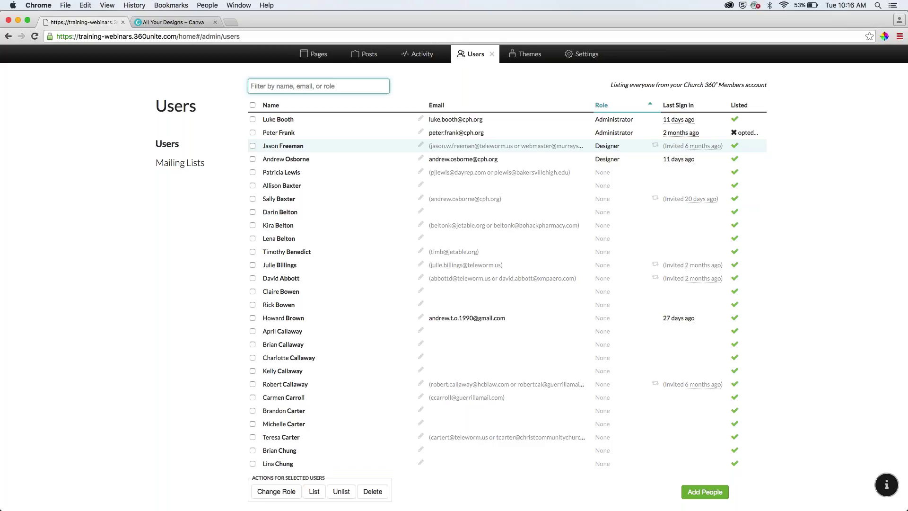
text(tamik)
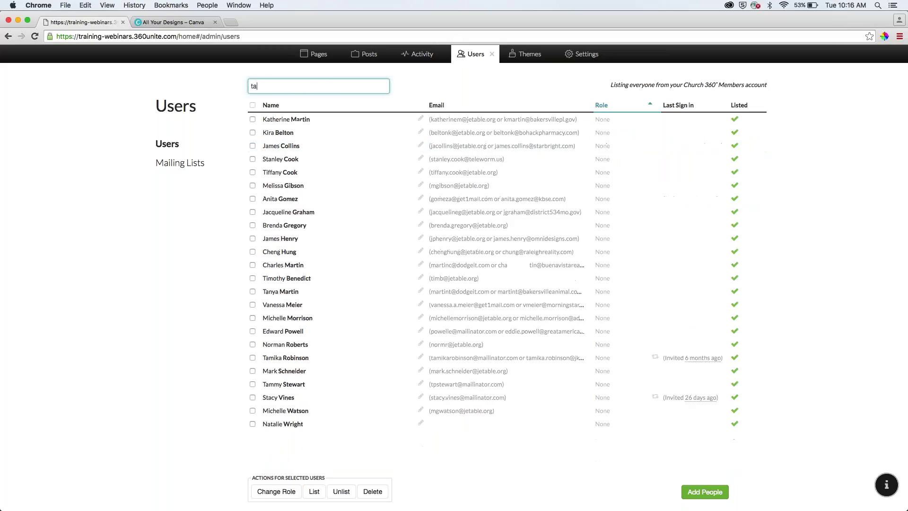
click(252, 119)
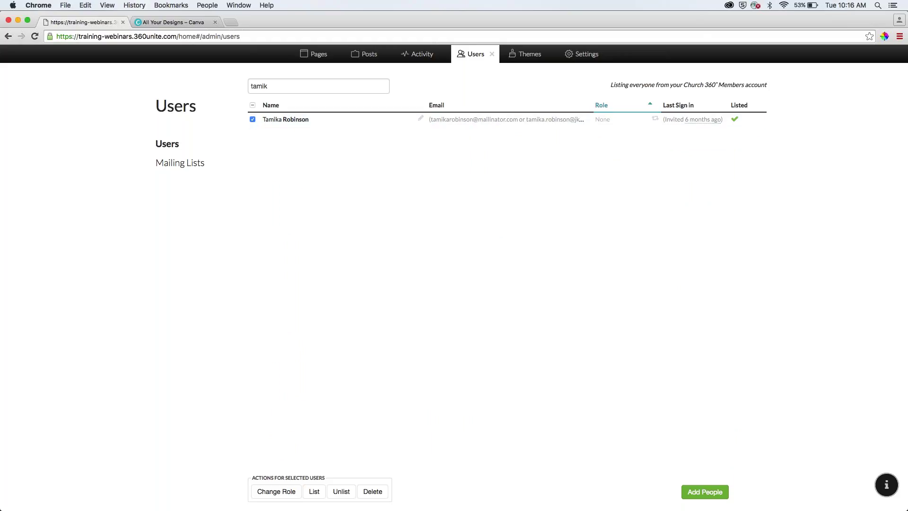
click(276, 491)
click(374, 192)
click(544, 223)
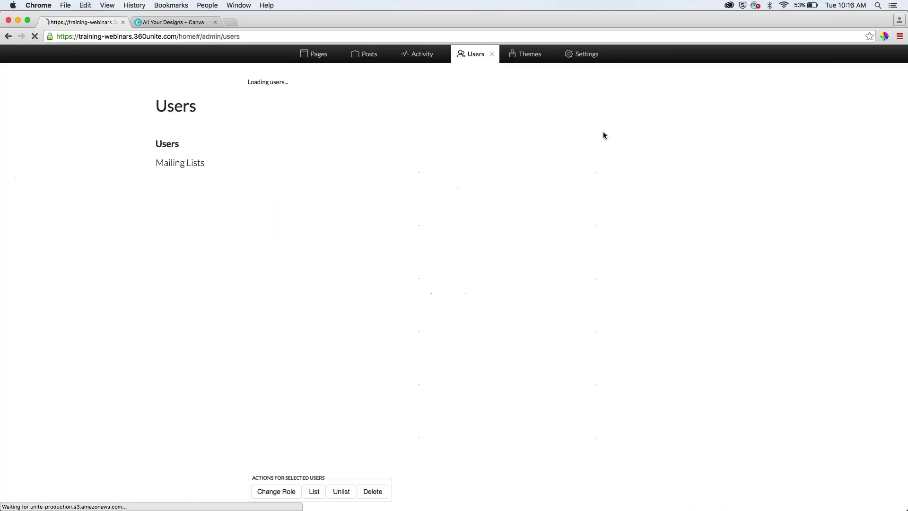
click(602, 106)
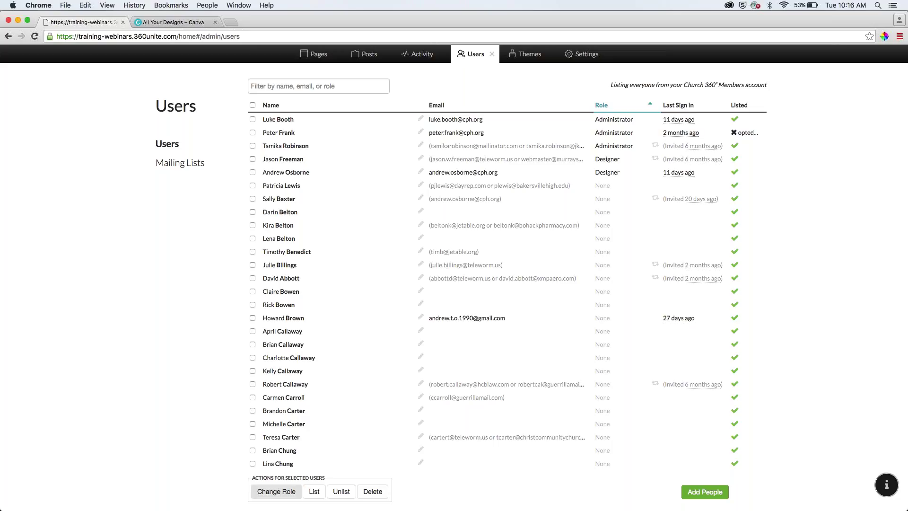
- Filter the users by another member's first name and change the first match's role to Publisher
click(285, 87)
text(eva)
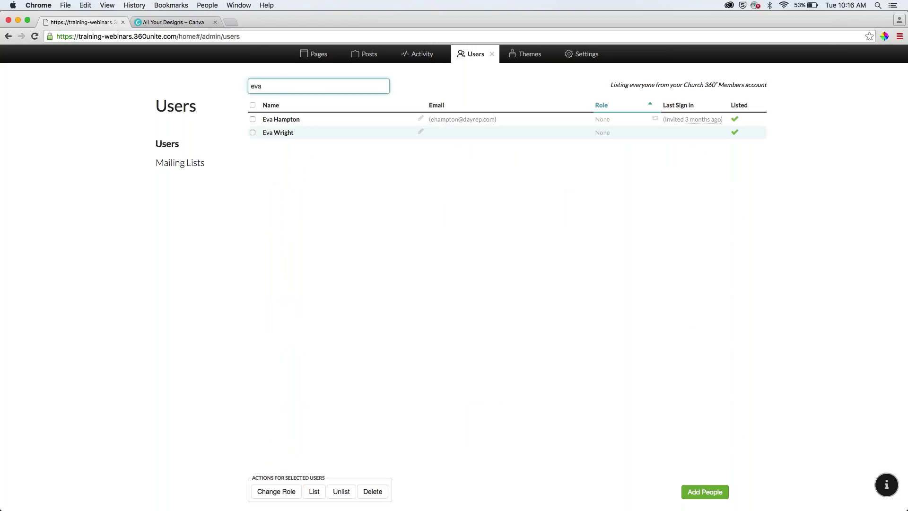
click(253, 119)
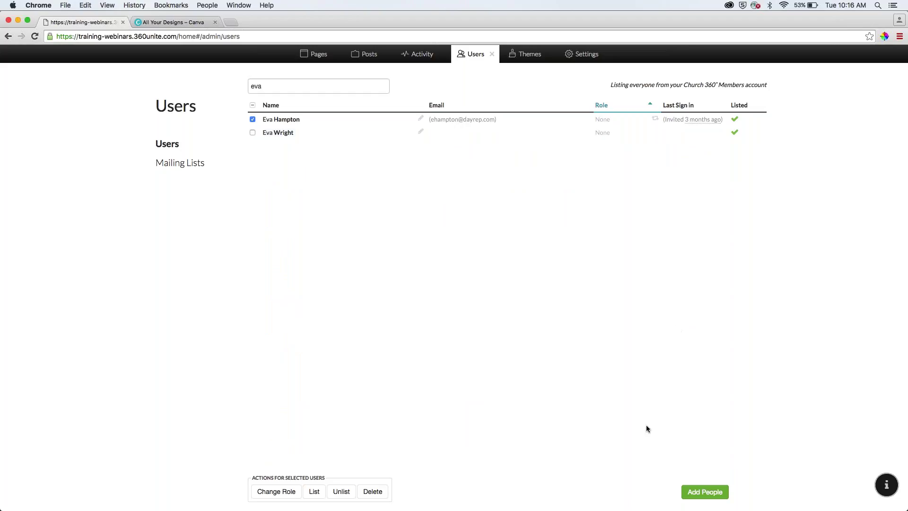
click(274, 492)
key(Down)
key(Return)
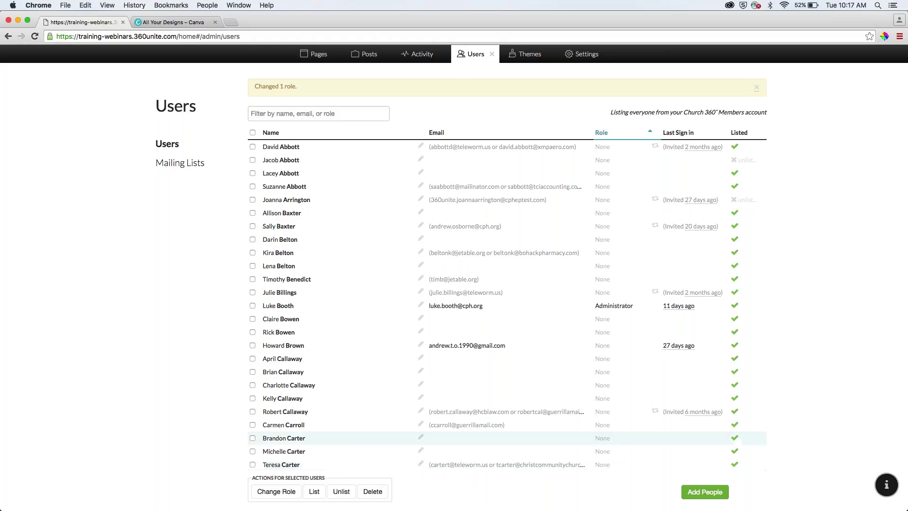
- Filter the users by a further member's first name and assign the first match the User role
click(251, 114)
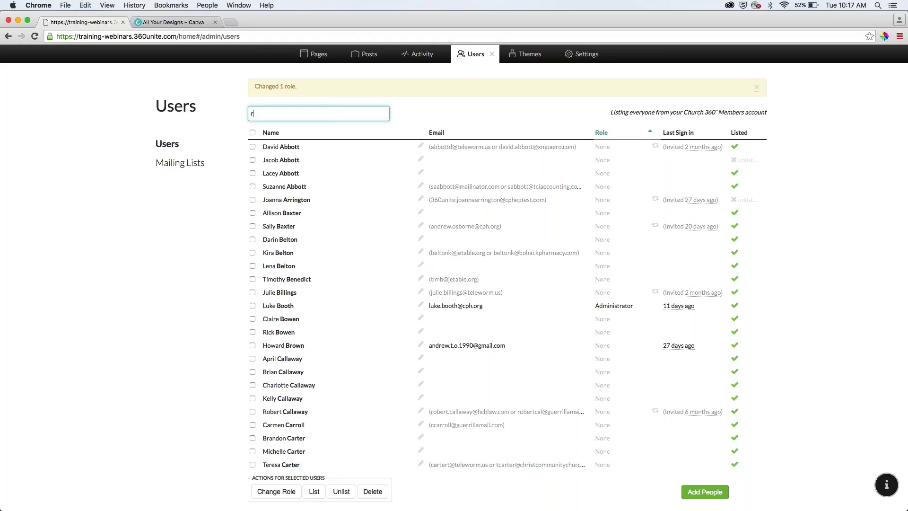
text(robert)
click(253, 146)
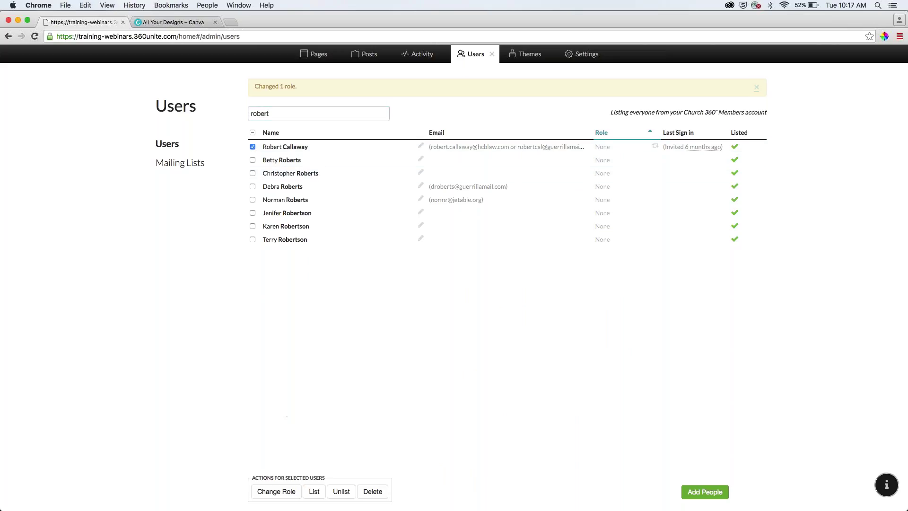
click(276, 491)
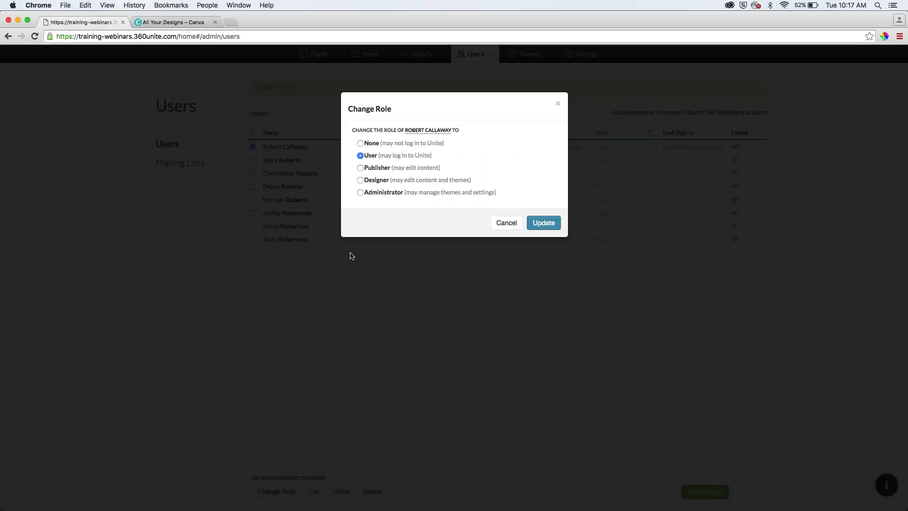
click(543, 222)
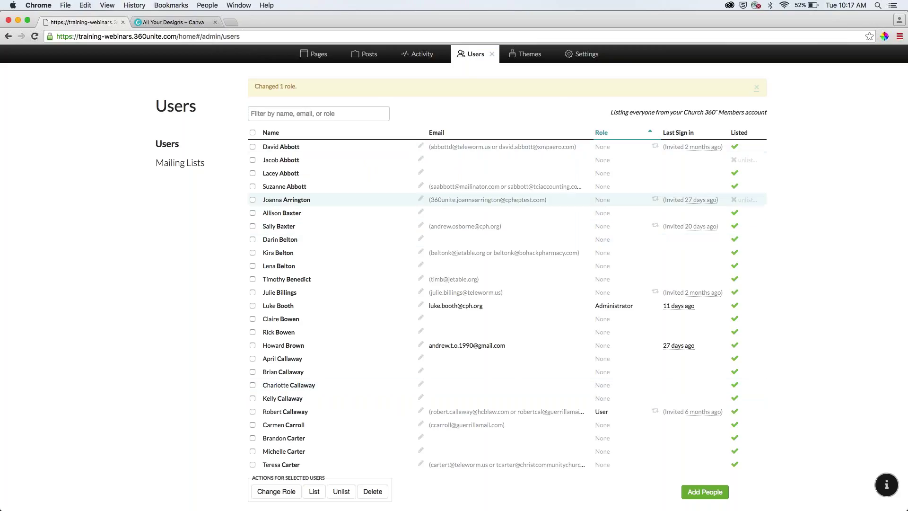
- Reload the user list and sort it by role in reverse order to check the User and Publisher entries
click(35, 38)
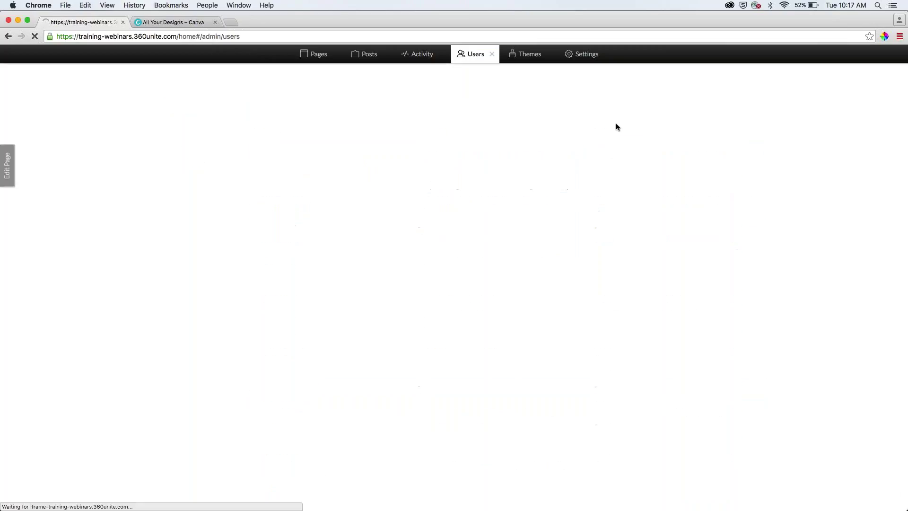
click(602, 106)
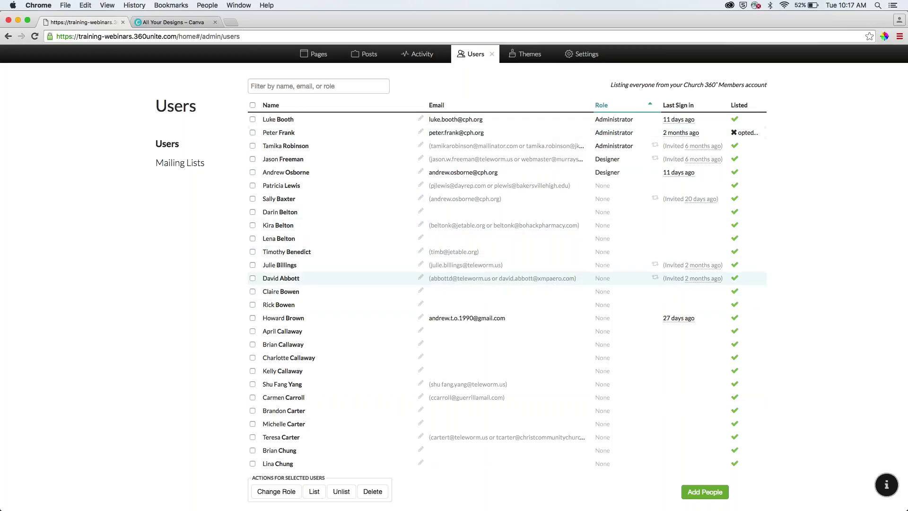
click(613, 106)
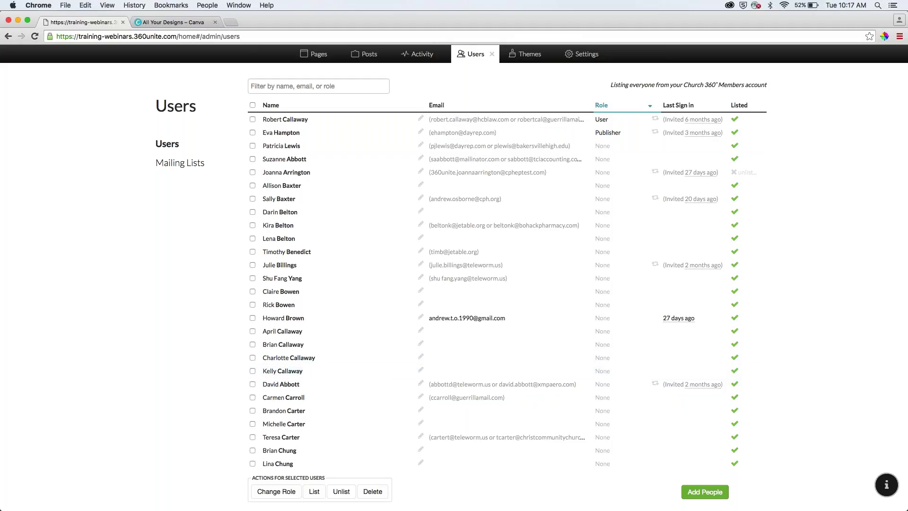
click(252, 238)
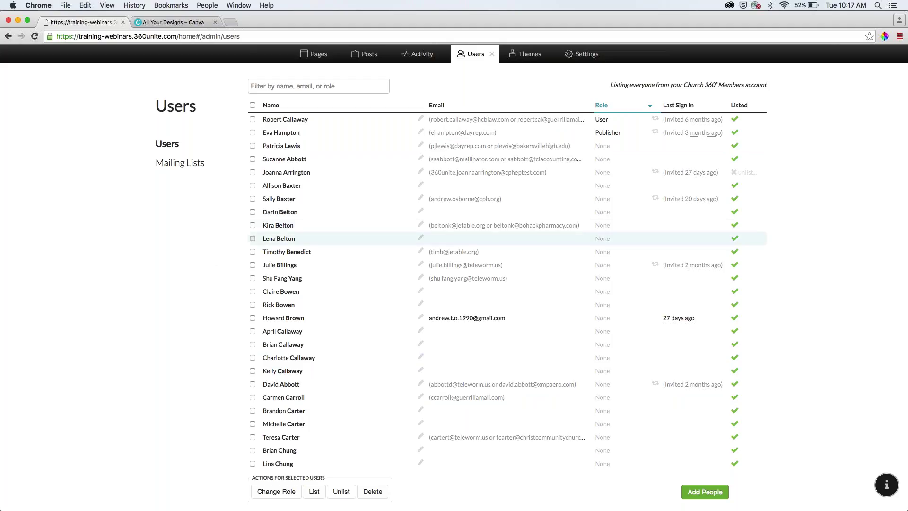
- Select the members in rows seven, eight and ten and assign them the User role, leaving the missing e-mail addresses blank
click(252, 212)
click(252, 199)
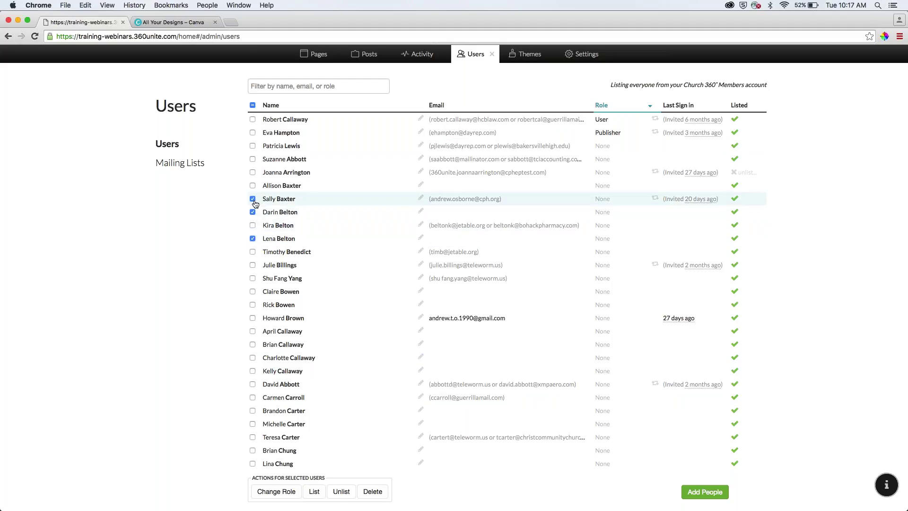
click(276, 491)
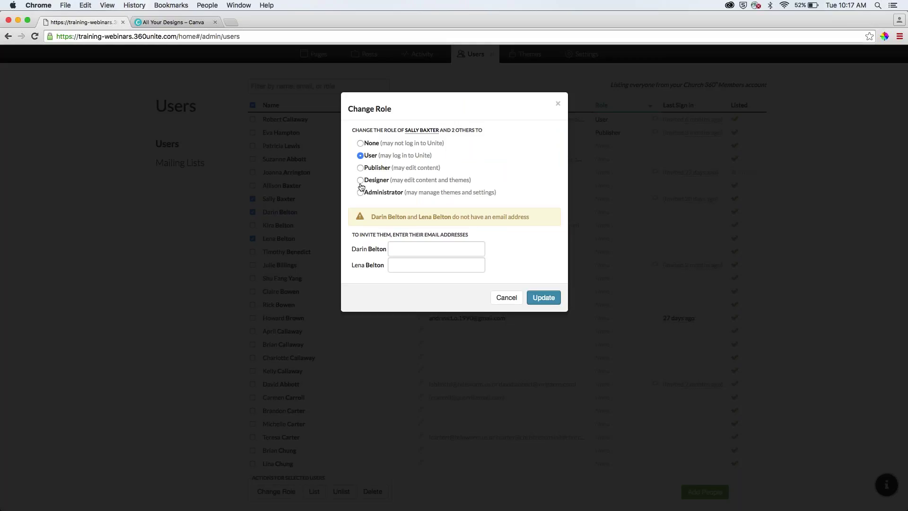
click(545, 298)
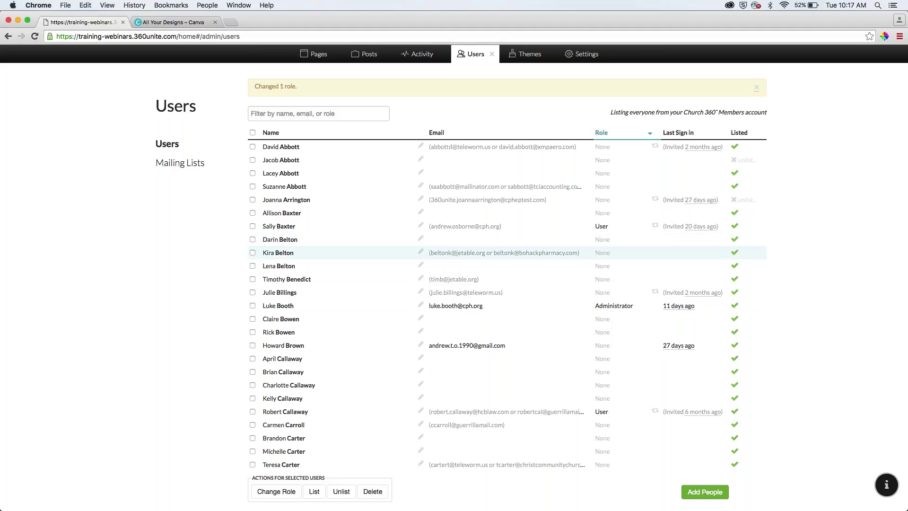
- Assign the User role to the members in rows four, five and nine, and sort the user list by role in reverse order
click(253, 253)
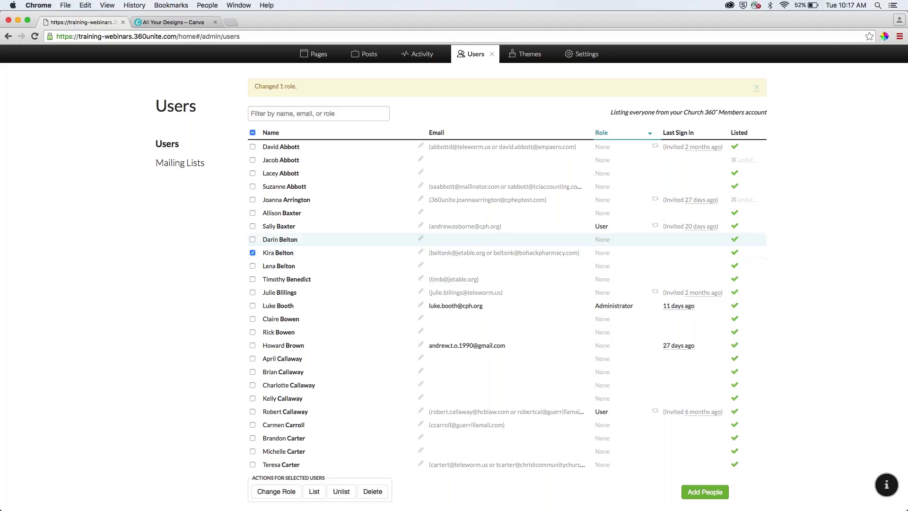
click(252, 199)
click(252, 186)
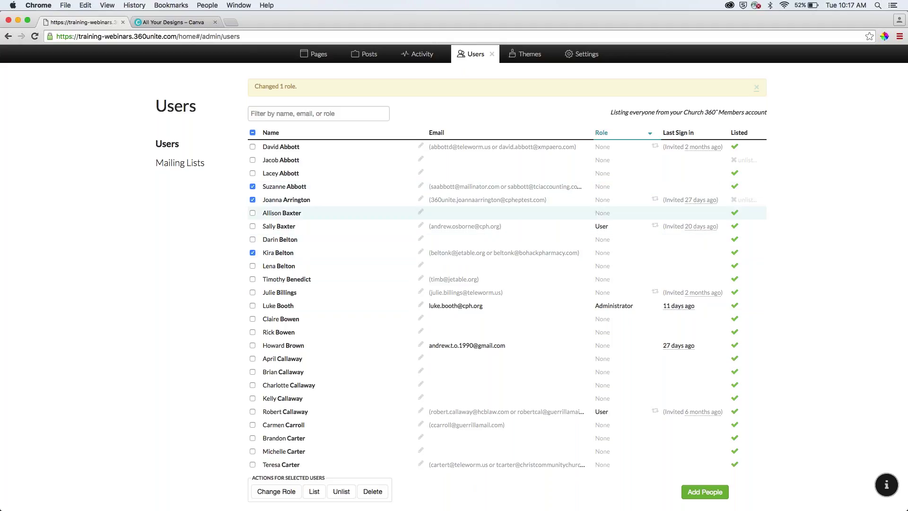
click(276, 491)
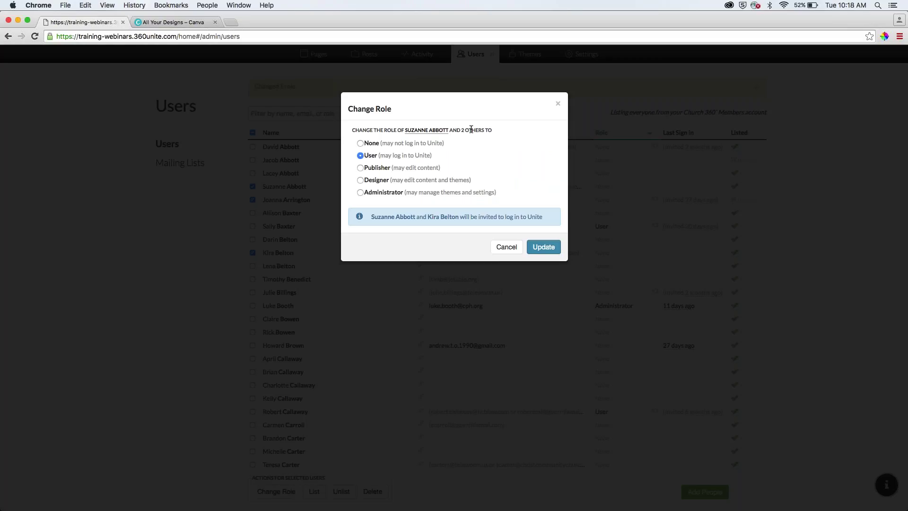
click(541, 248)
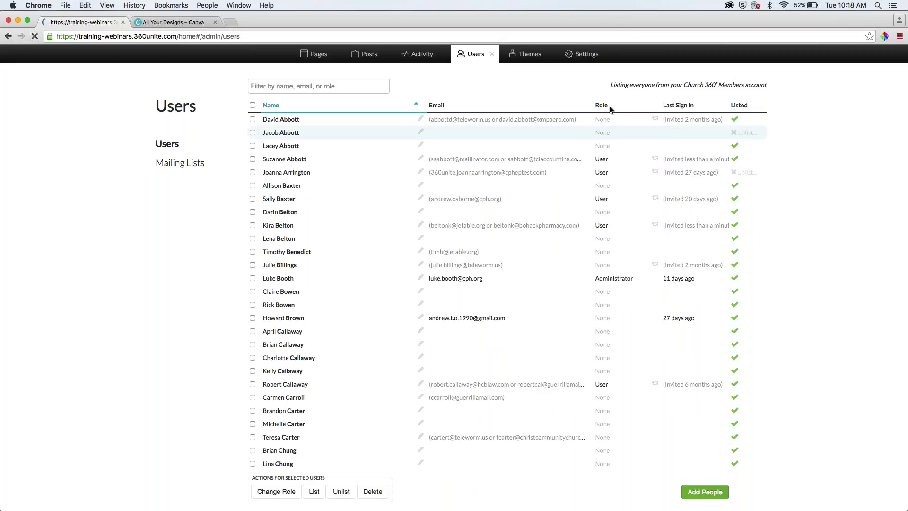
click(608, 107)
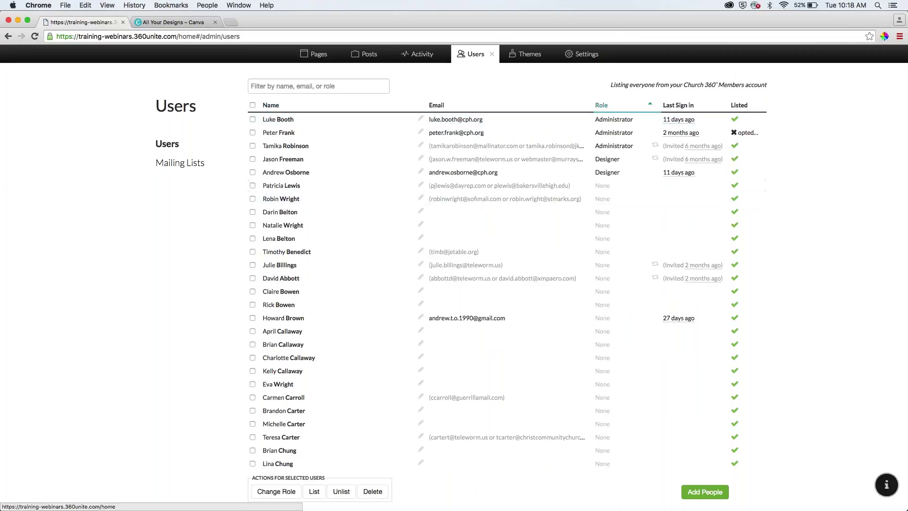
click(609, 106)
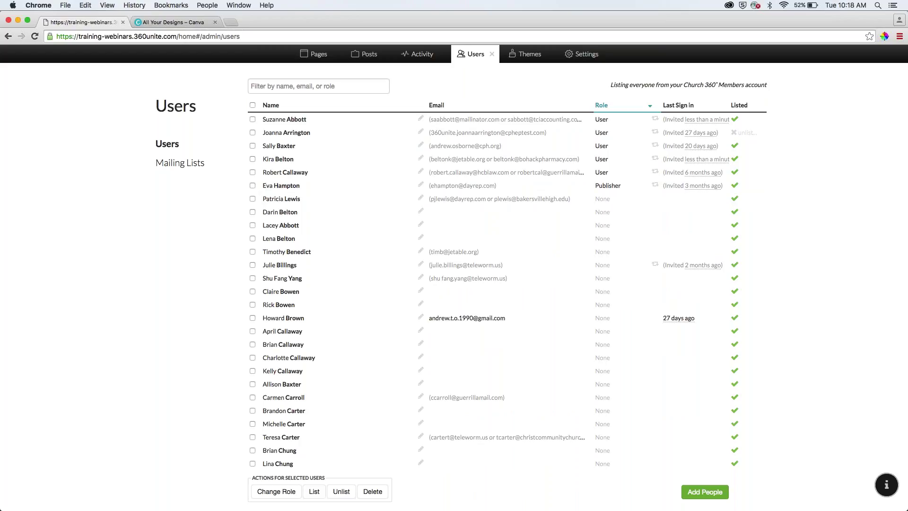
- Review the site's activity, checking the comments awaiting moderation, the Event Log and the Email Log
click(424, 53)
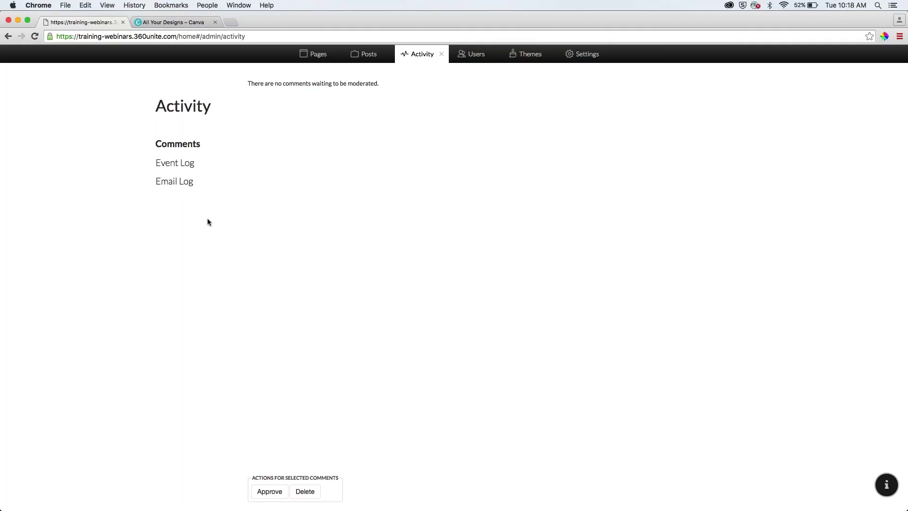
click(182, 163)
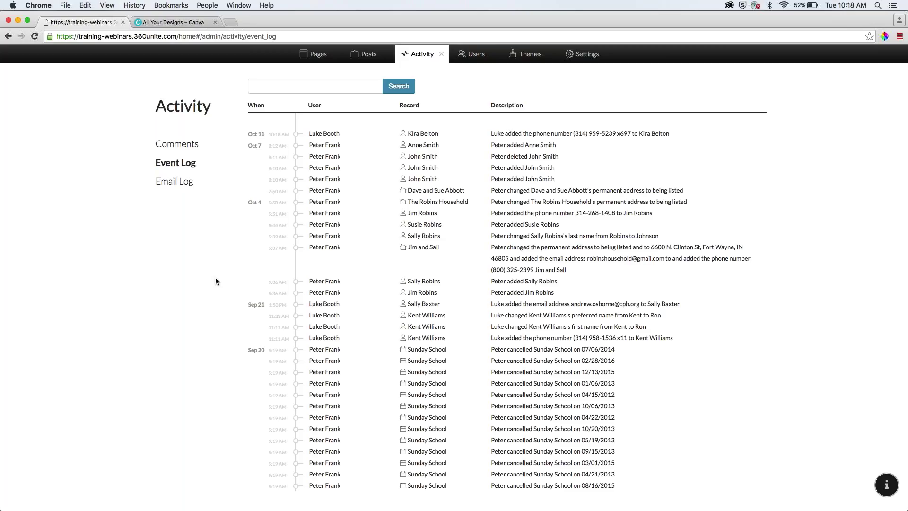
click(171, 181)
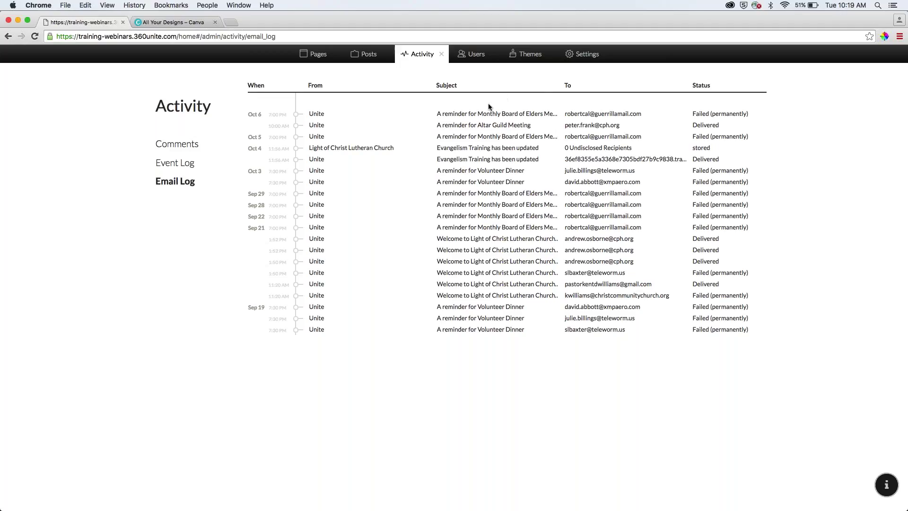
- Open the theme gallery and examine the colour presets of the Light theme
click(527, 57)
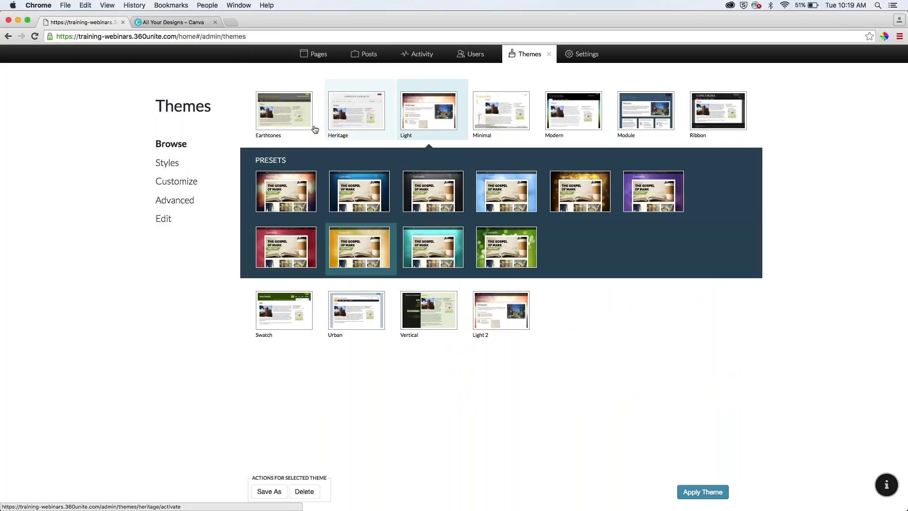
click(428, 110)
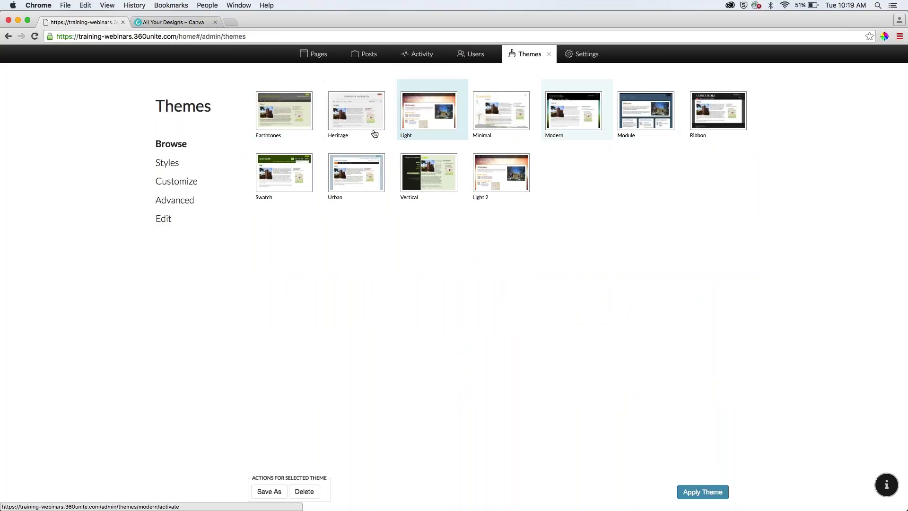
click(436, 118)
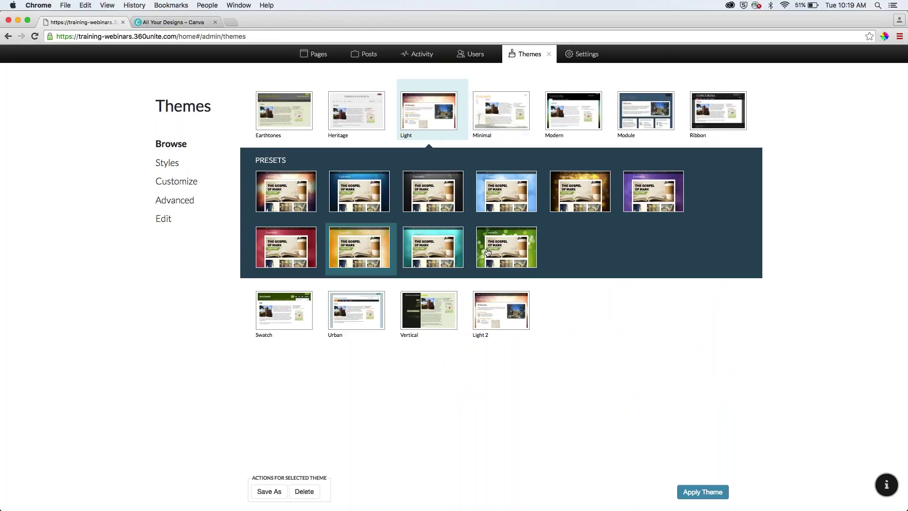
click(444, 110)
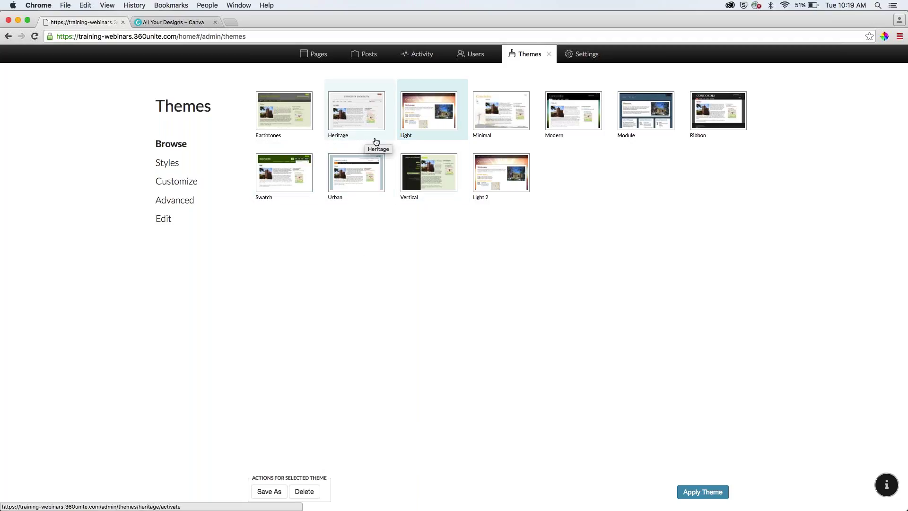
- Compare the presets offered by the Urban, Vertical, Earthtones and Heritage themes without applying any
click(355, 173)
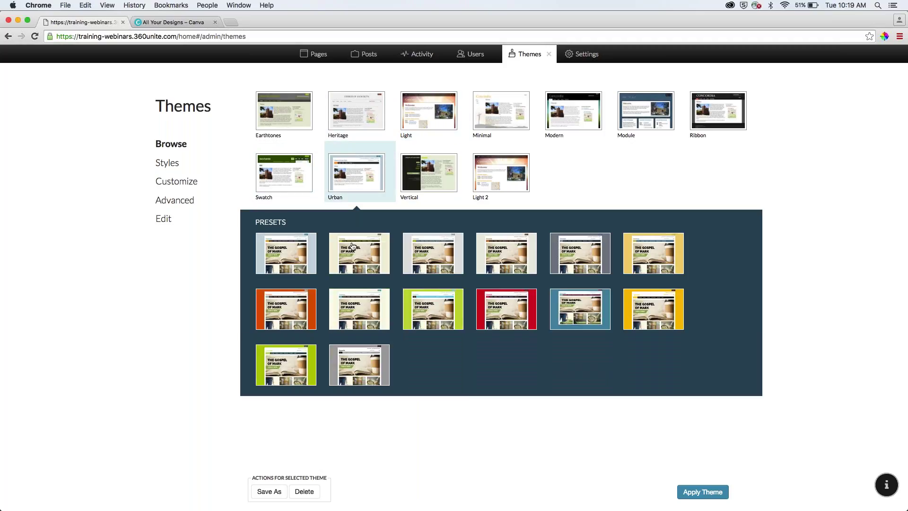
click(361, 182)
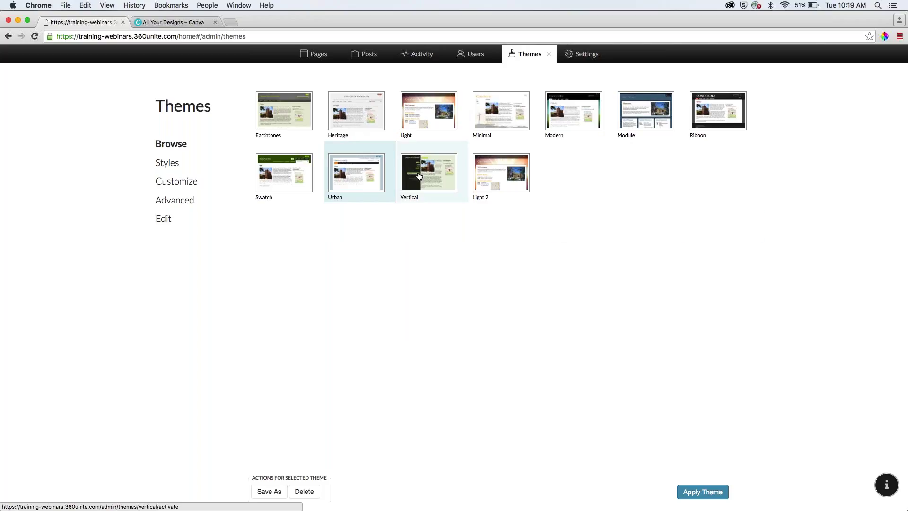
click(417, 174)
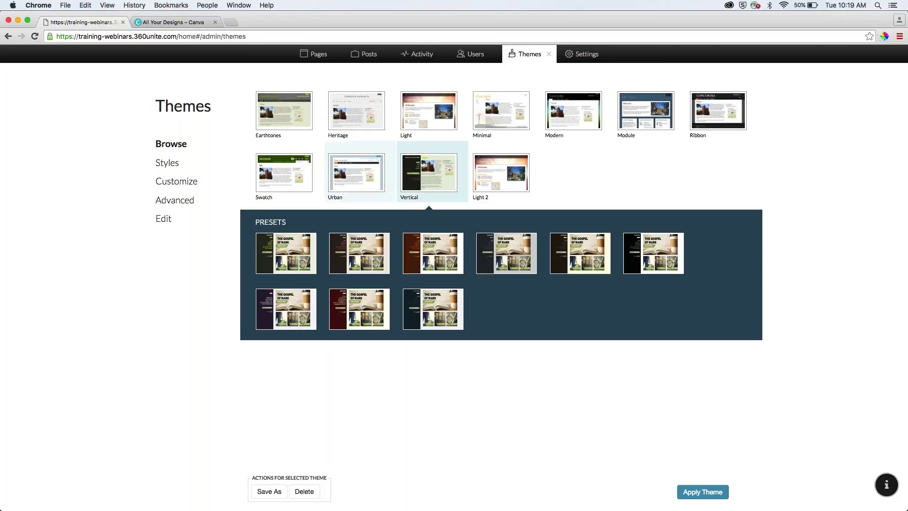
click(409, 177)
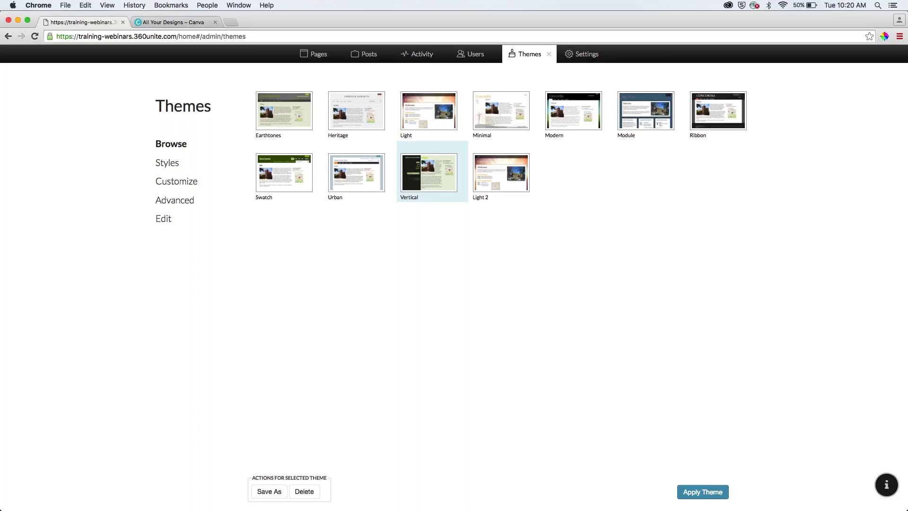
click(291, 118)
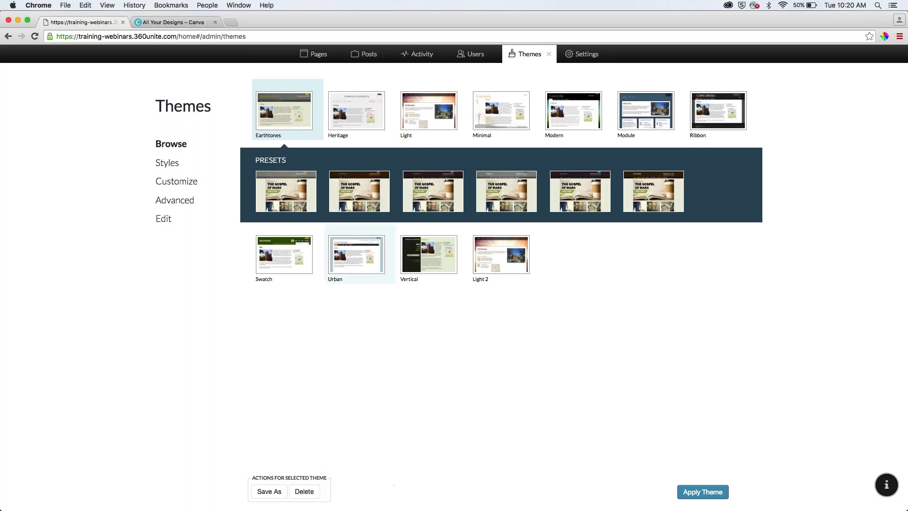
click(294, 128)
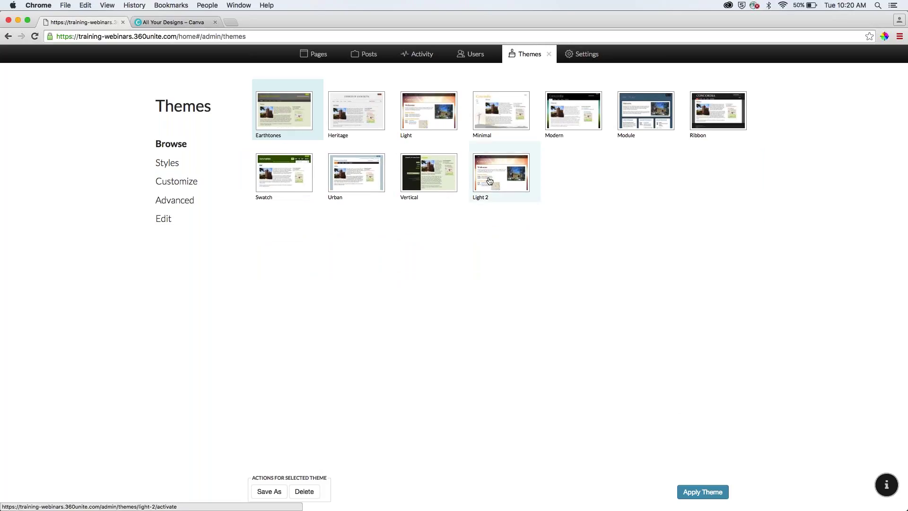
click(375, 116)
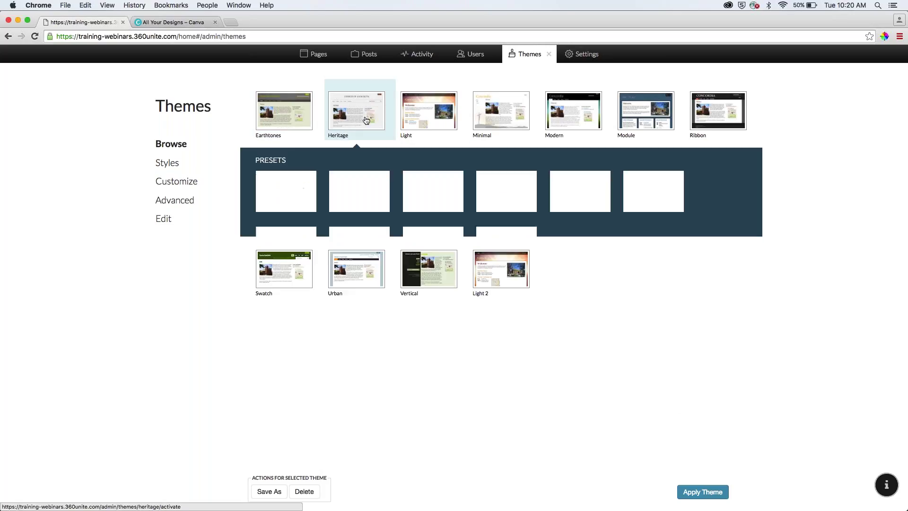
- Examine the theme's Edit page, return to the theme gallery, and review the Customize and Advanced options
click(163, 218)
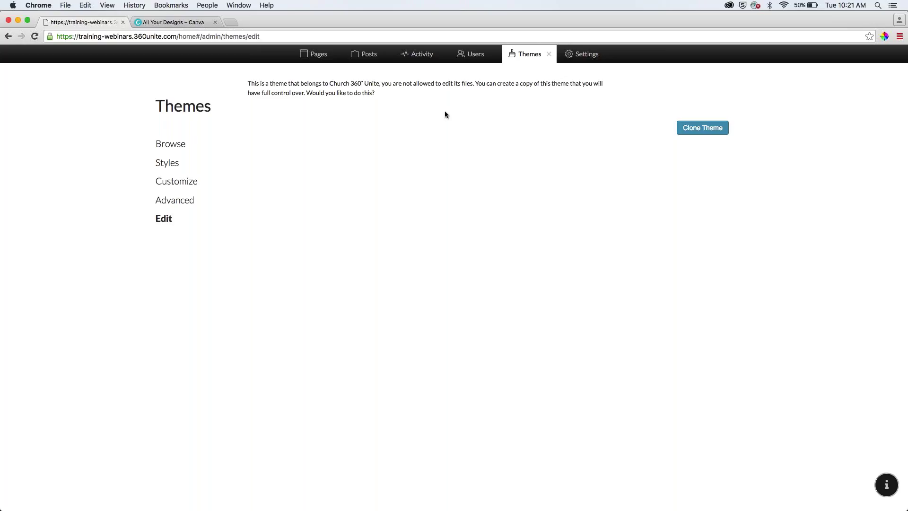
click(182, 147)
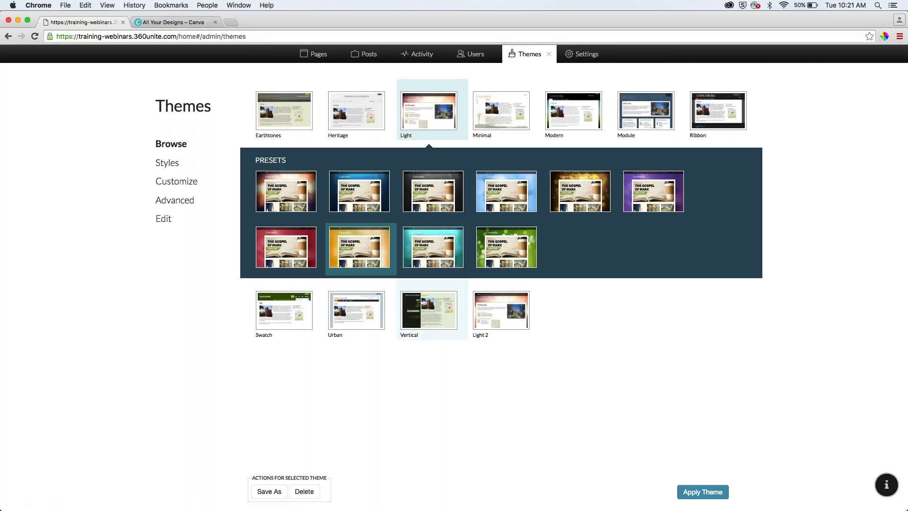
click(431, 112)
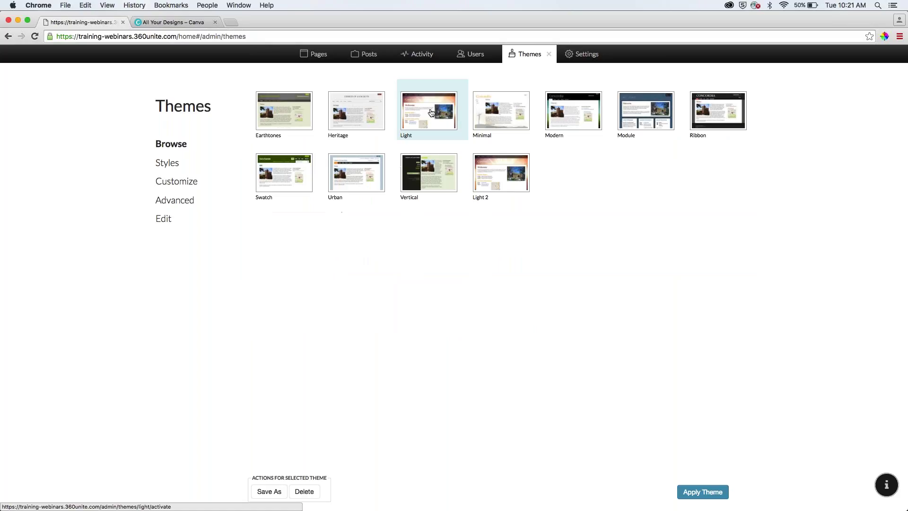
click(189, 185)
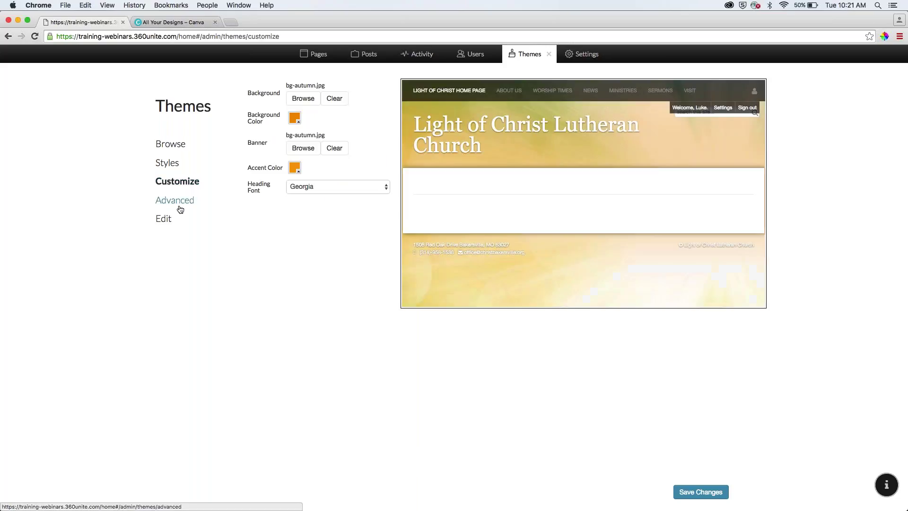
click(176, 203)
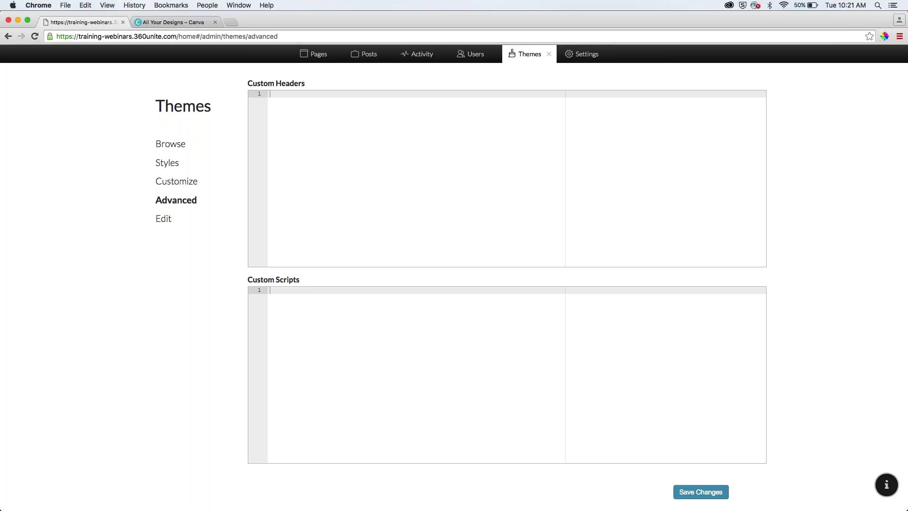
- Start a new text style for the theme, compare the Block and Inline types, and leave it as Inline
click(166, 163)
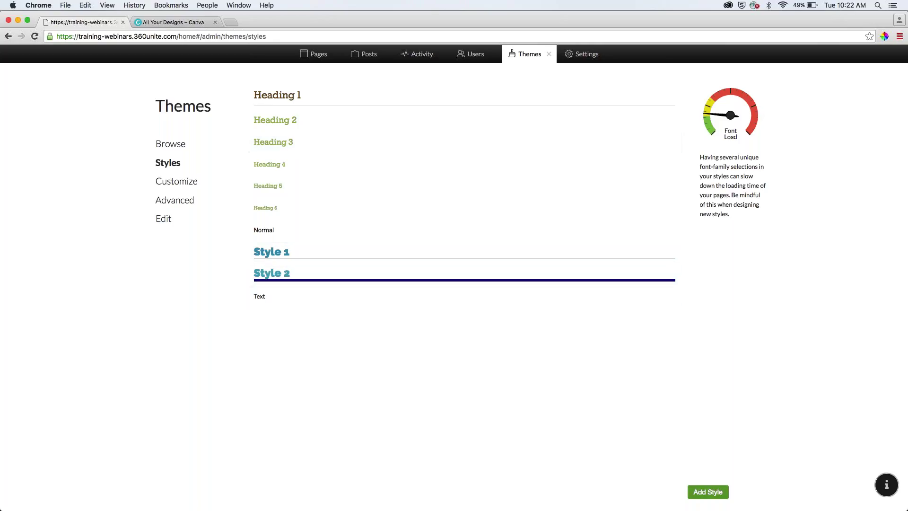
click(716, 492)
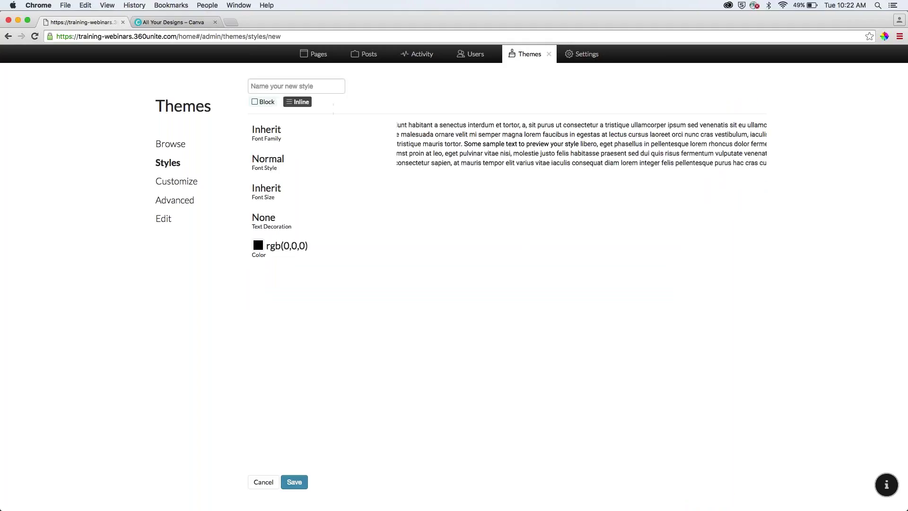
click(264, 102)
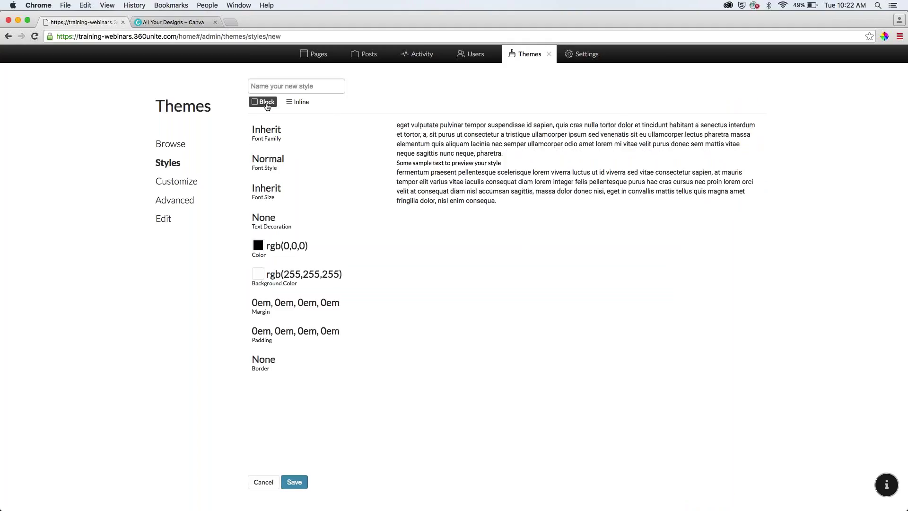
click(296, 102)
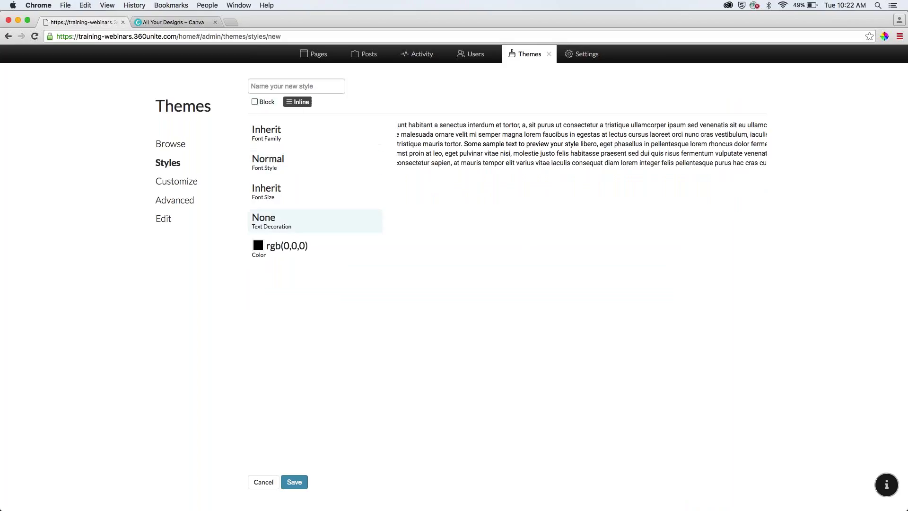
- Review the new style's font family, font style, size and text decoration options and the Block settings, and discard the style
click(273, 145)
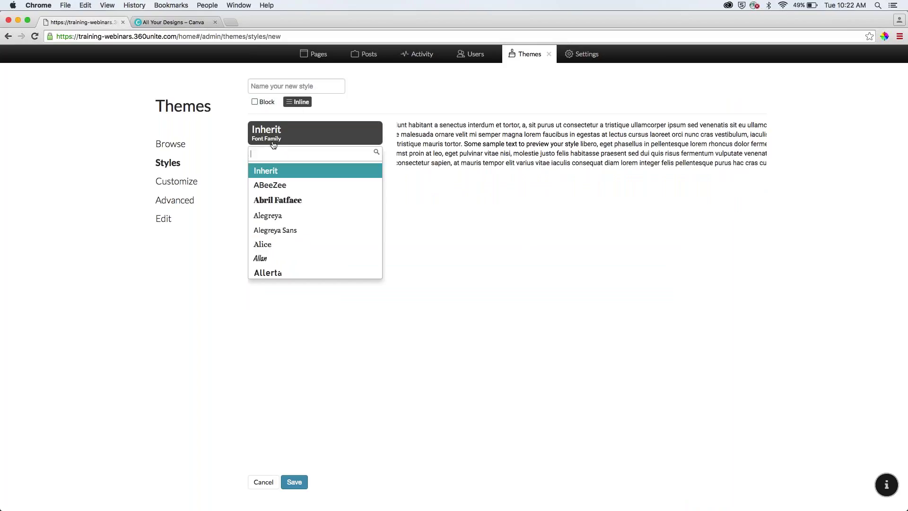
scroll(282, 227, down, 3)
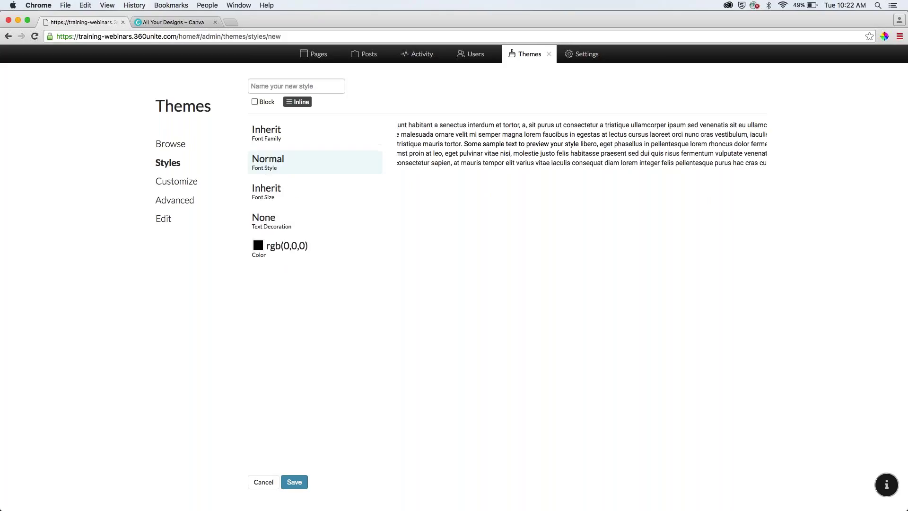
click(273, 169)
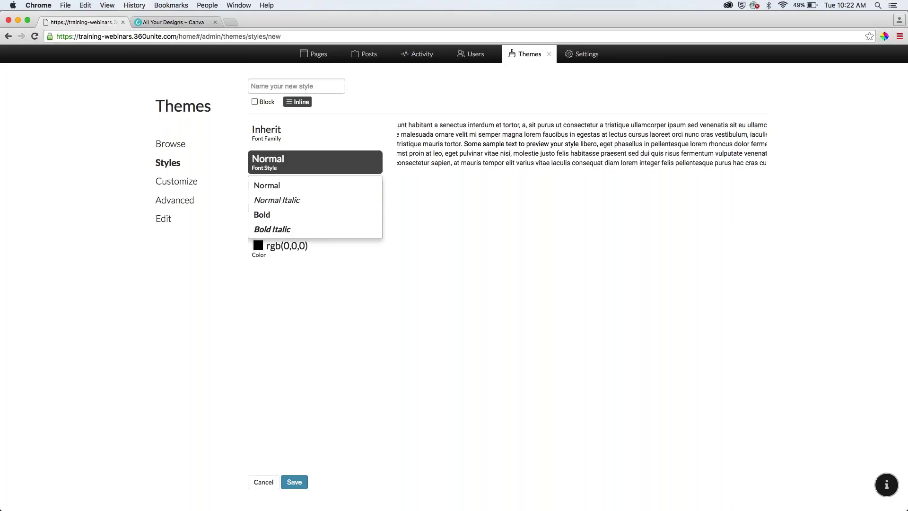
click(290, 168)
click(279, 190)
click(279, 190)
click(279, 220)
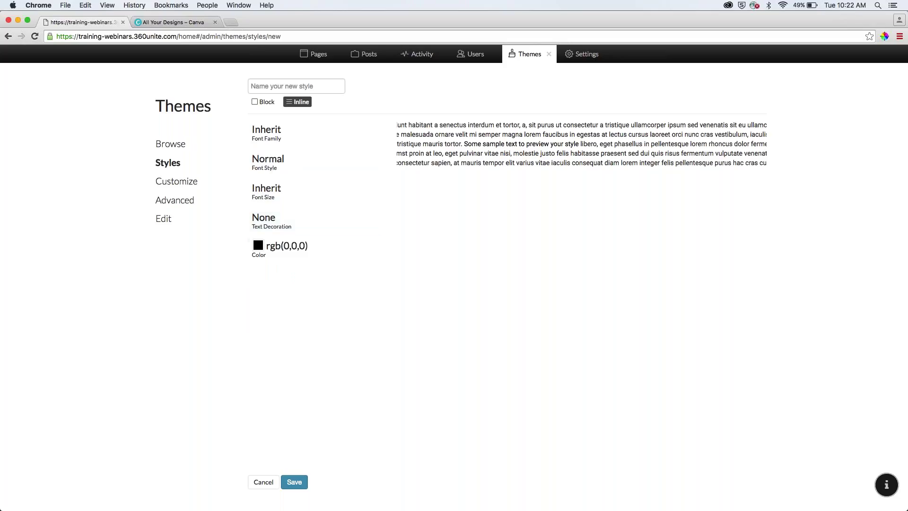
click(255, 103)
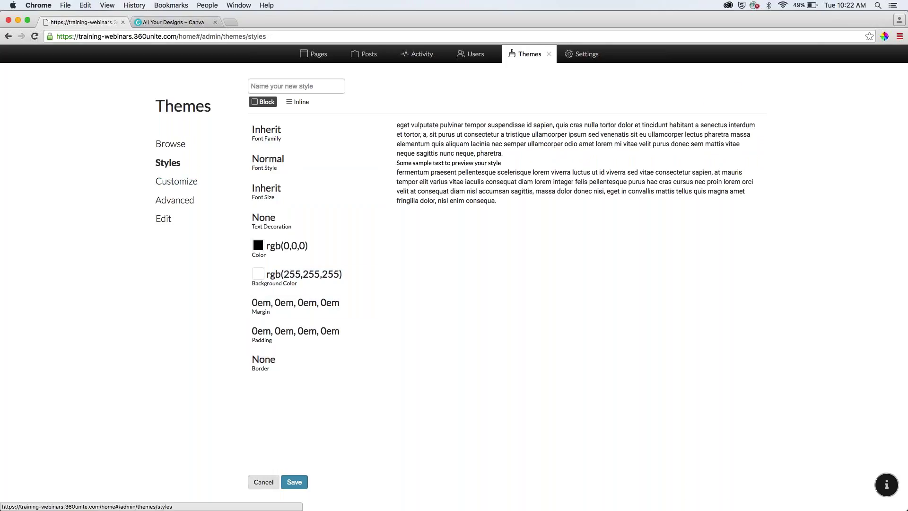
click(263, 482)
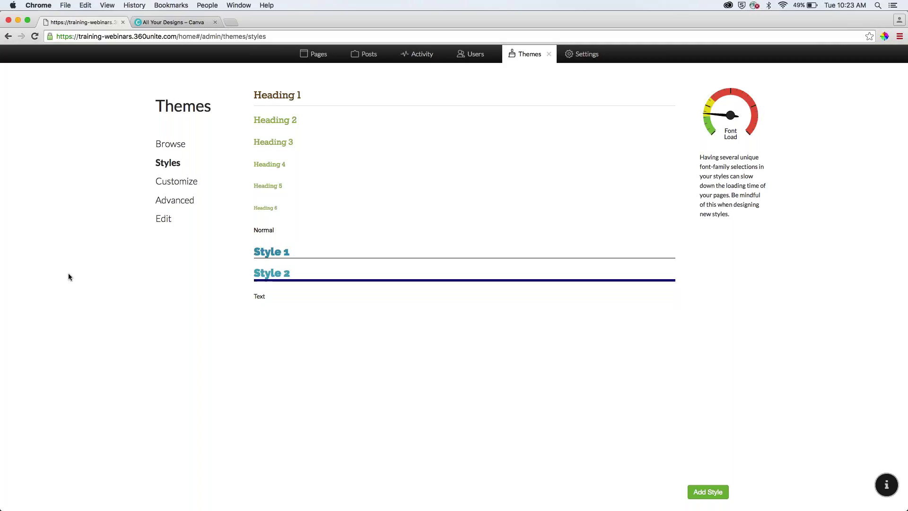
- Customize the theme by setting Logo_-_LightofChrist.png as its banner image, and save the theme changes
click(177, 186)
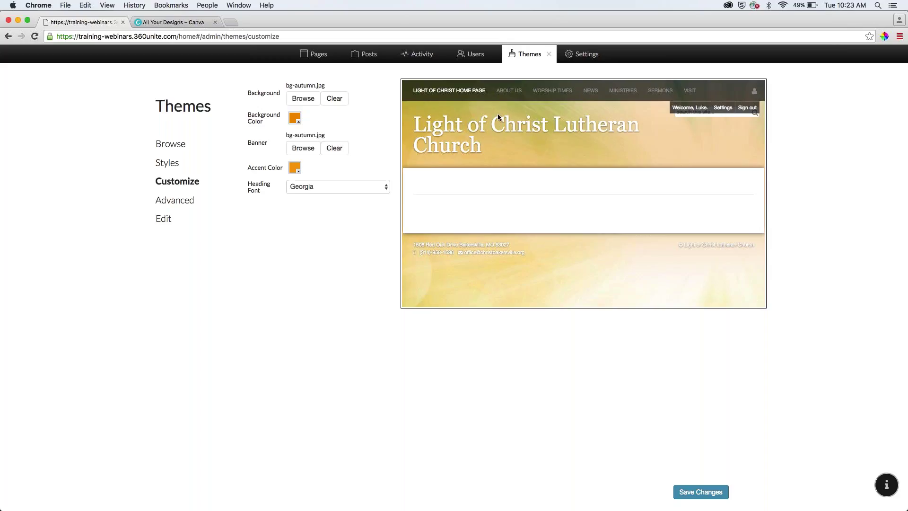
click(302, 148)
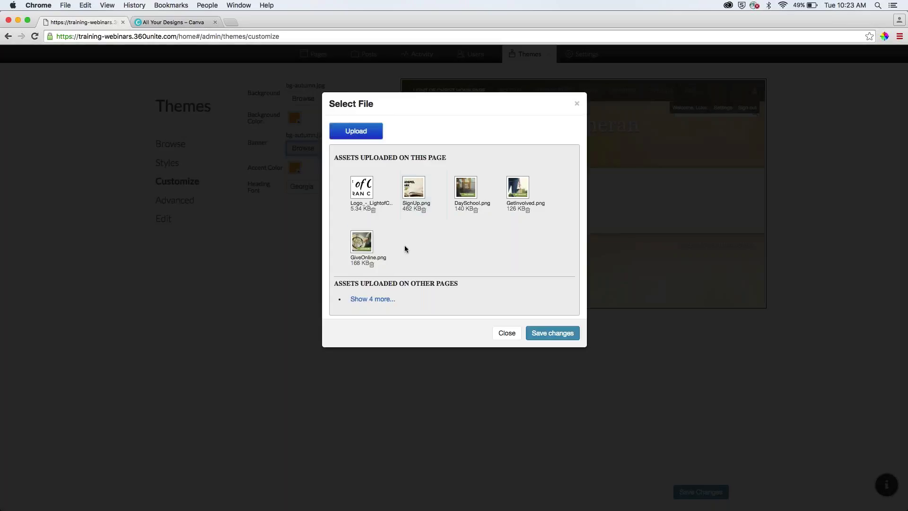
drag(366, 194, 466, 197)
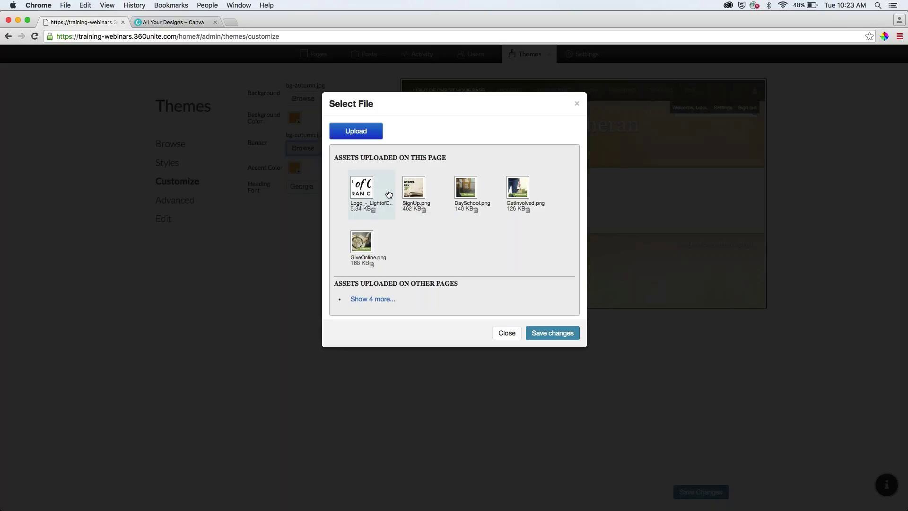
click(365, 192)
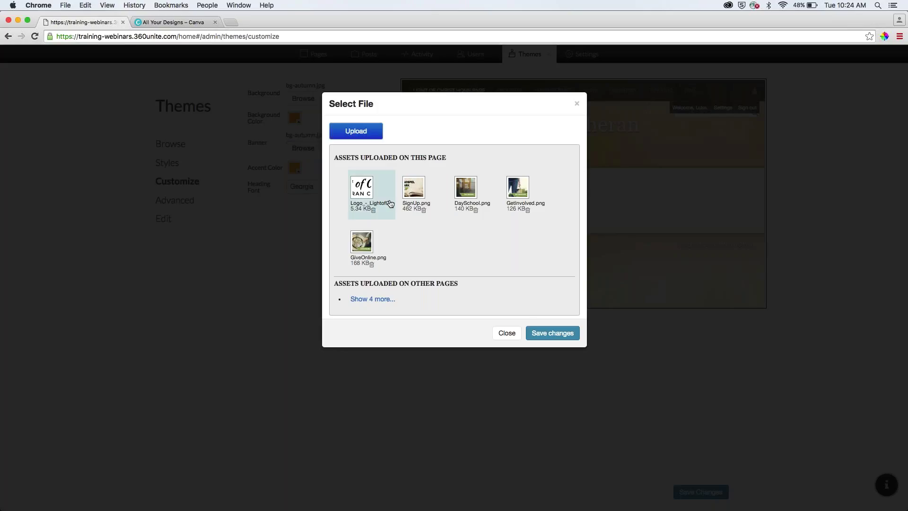
click(552, 333)
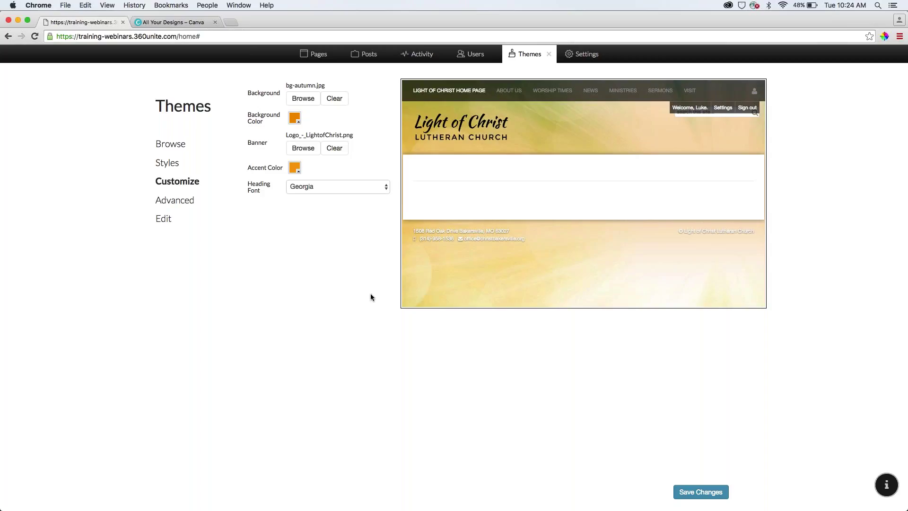
click(701, 491)
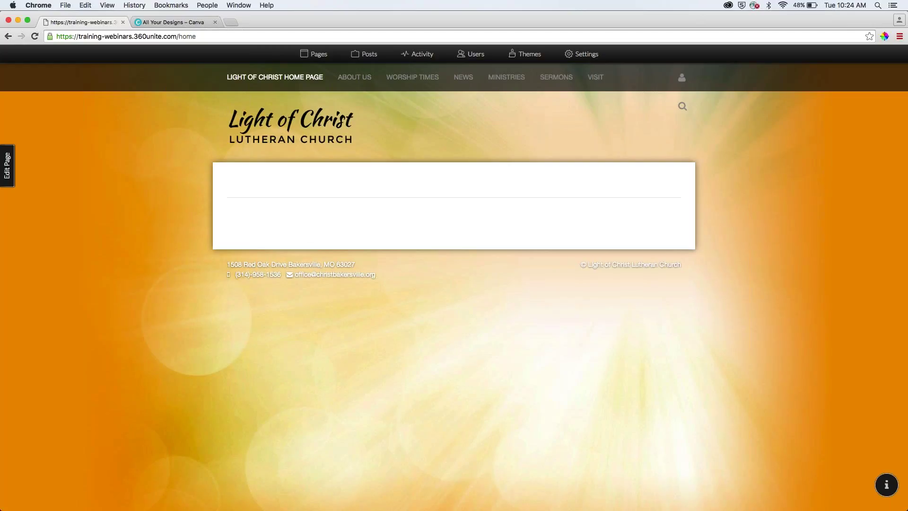
- Open the home page for editing and compare its layouts and status options, leaving a full-width row above three columns and Published
click(13, 171)
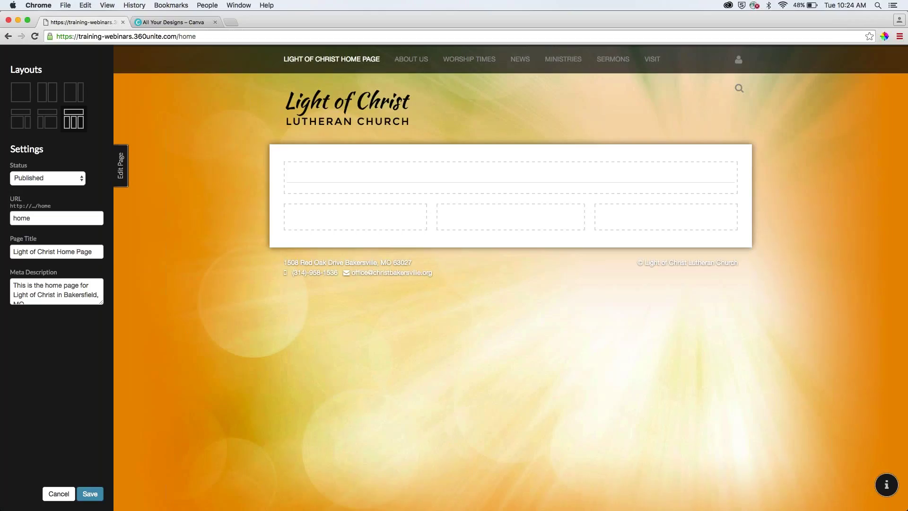
click(24, 93)
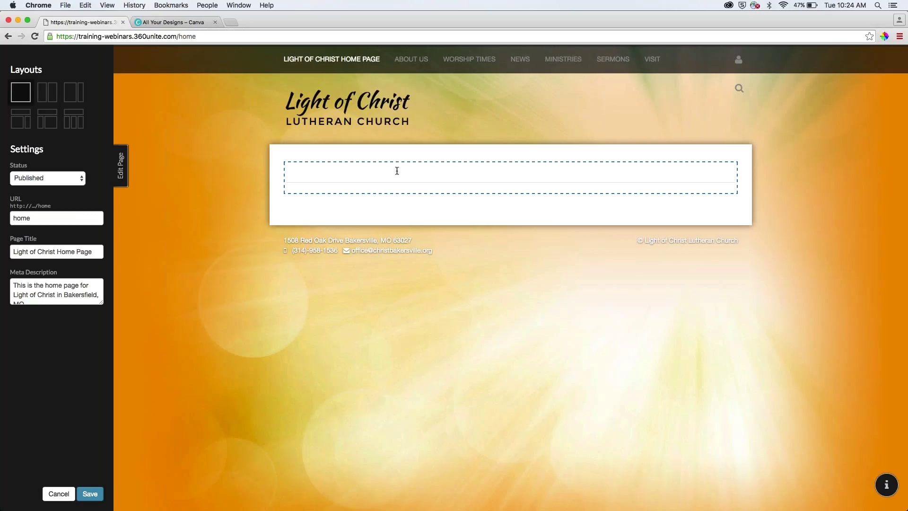
click(47, 92)
click(67, 97)
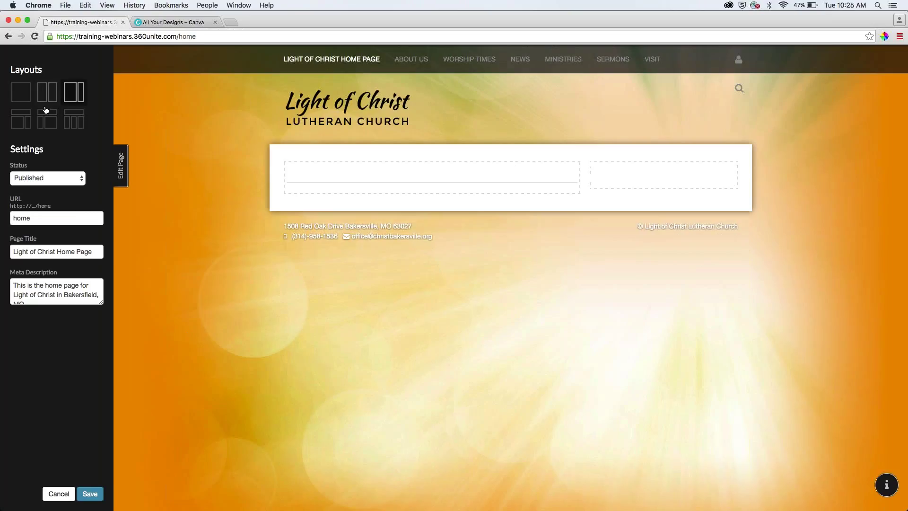
click(23, 120)
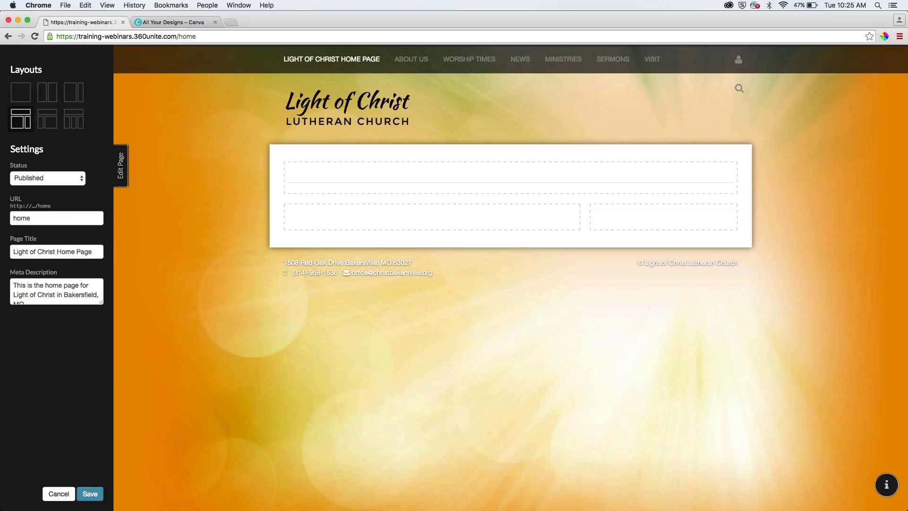
click(76, 119)
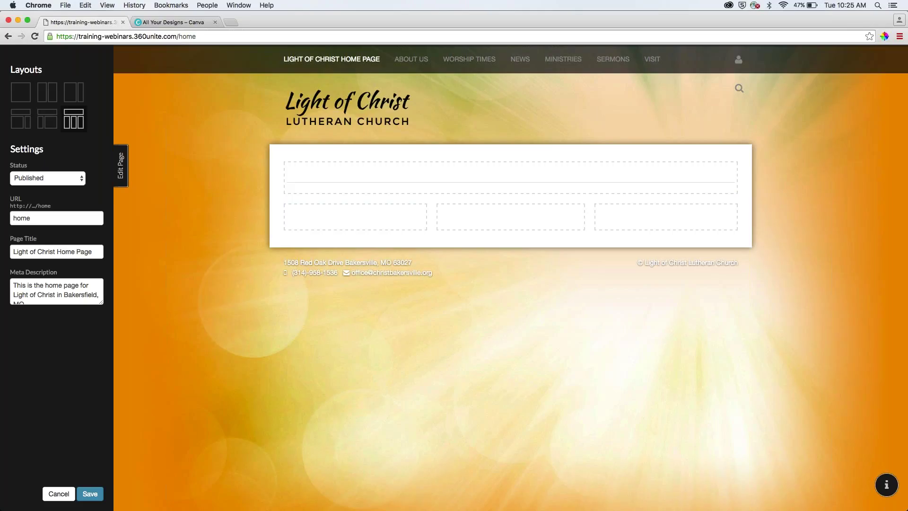
click(59, 183)
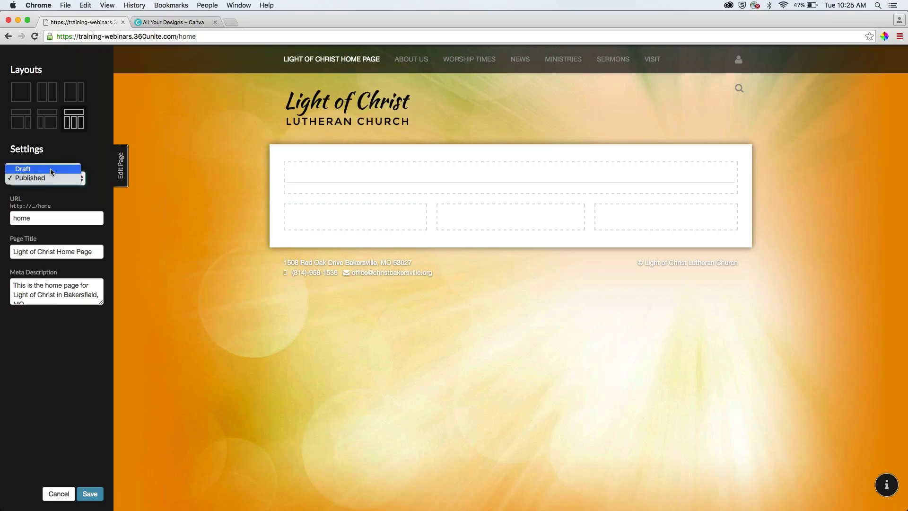
click(79, 150)
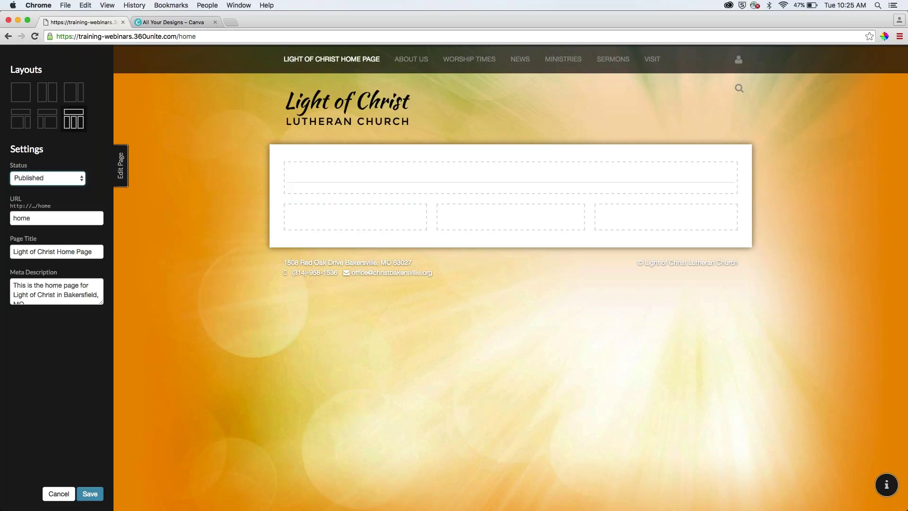
- Enter "Text" in the home page's full-width content area, try the Heading 2 style on it, and set it to Heading 1
click(368, 164)
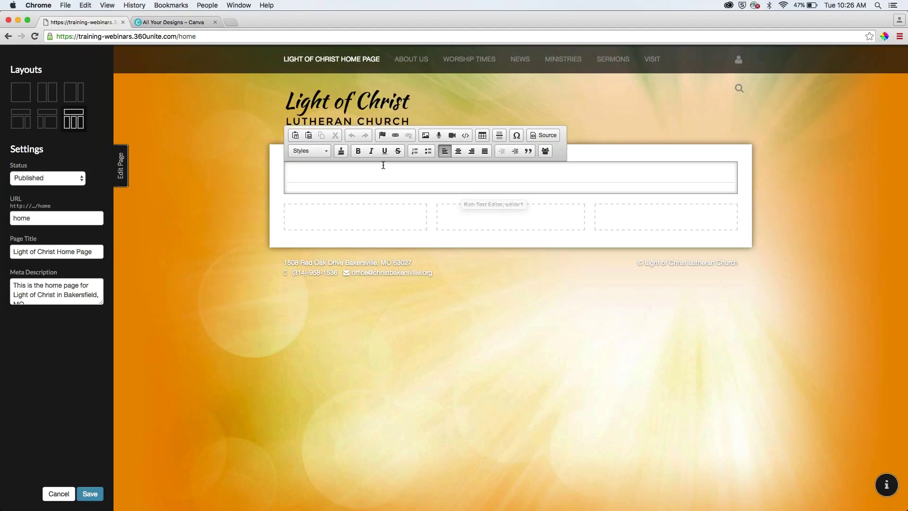
text(Text)
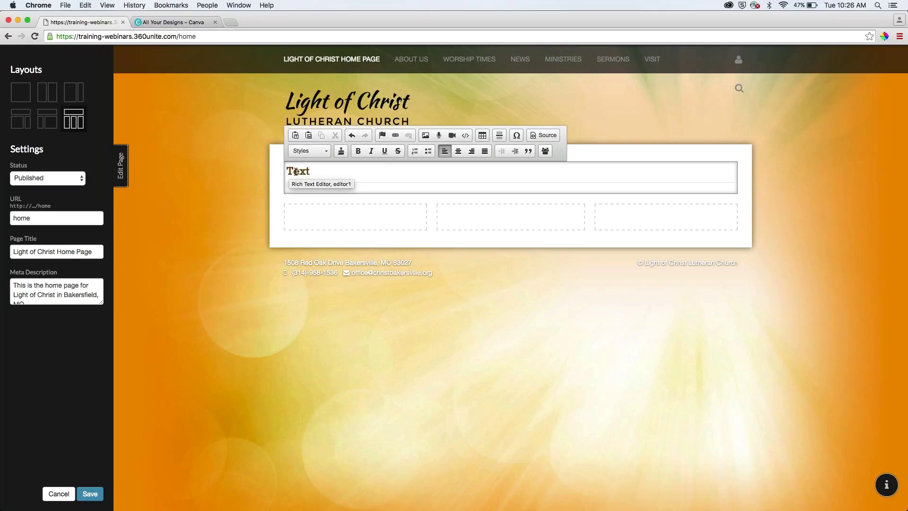
double_click(296, 172)
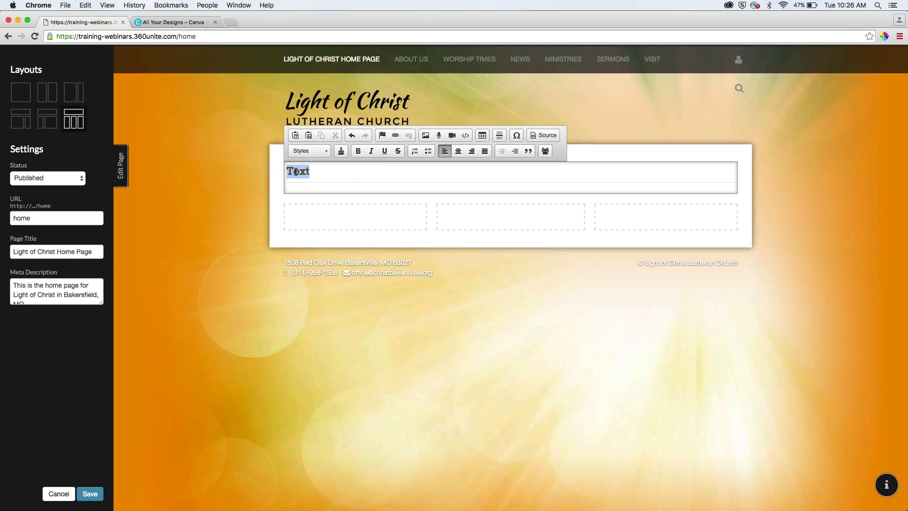
click(327, 152)
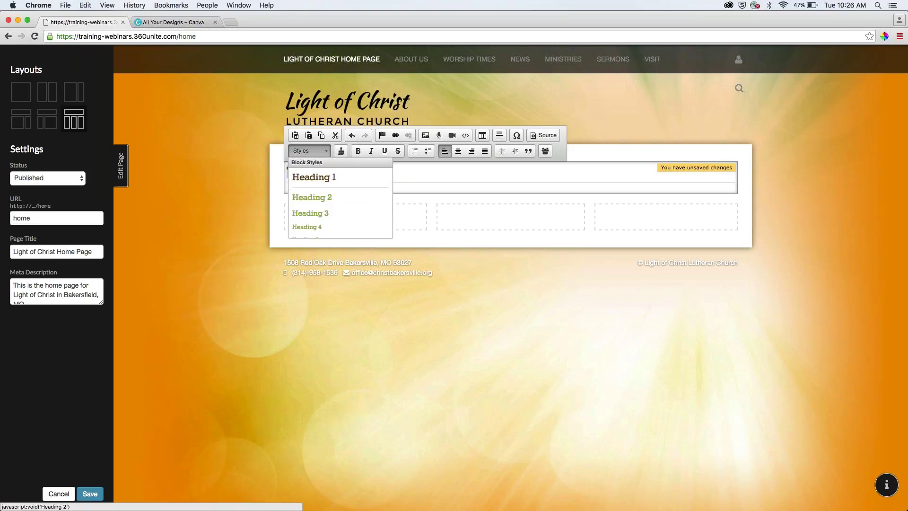
click(328, 197)
click(327, 151)
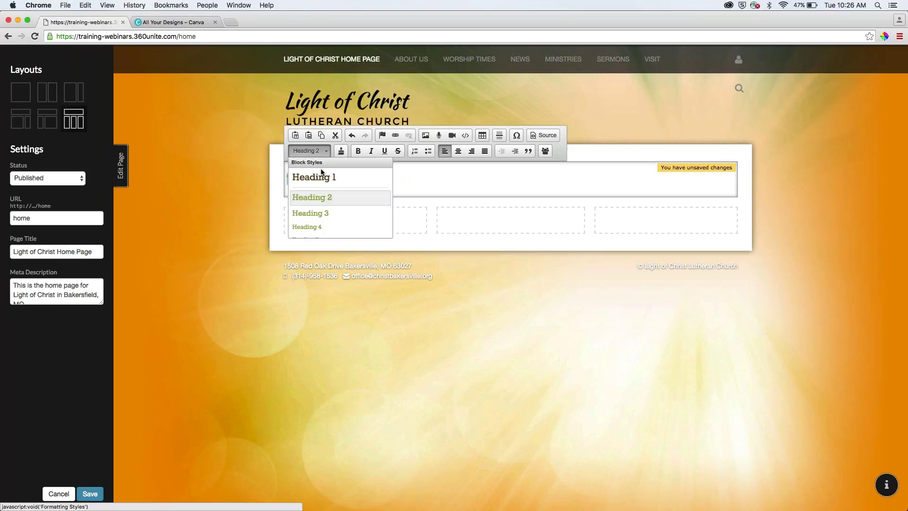
scroll(325, 196, down, 3)
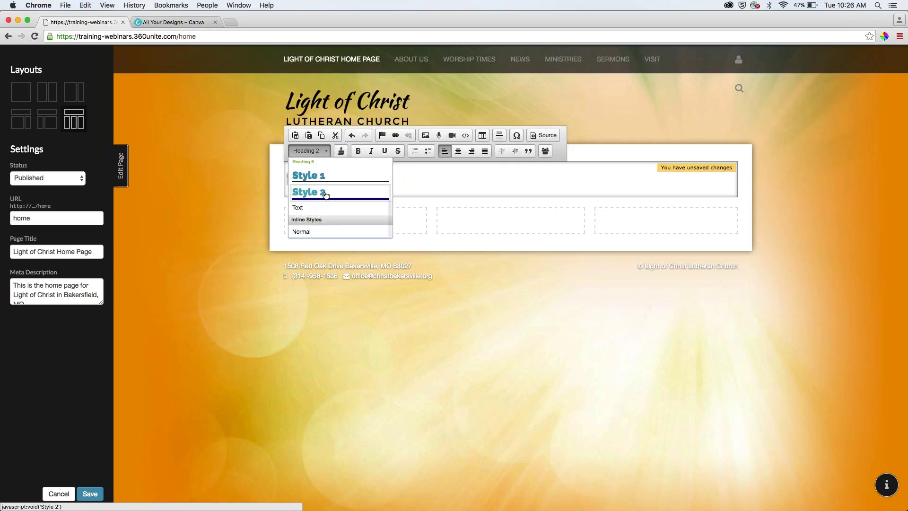
scroll(325, 196, up, 3)
click(324, 178)
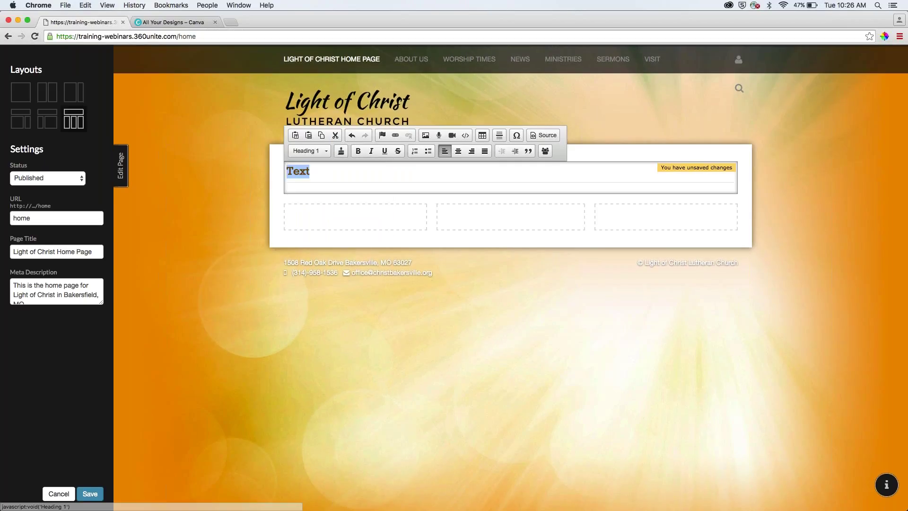
click(336, 174)
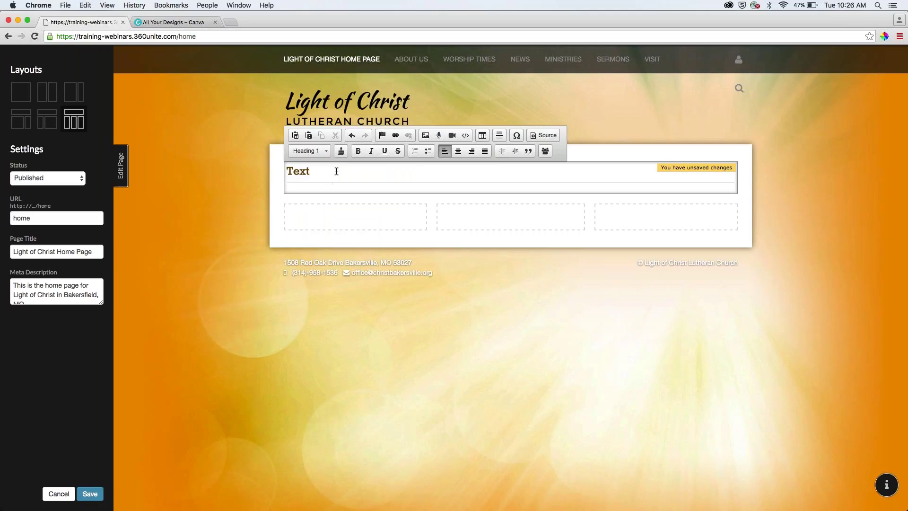
- With the heading text selected, review the bold, italic and underline options and examine its HTML source without changing it
double_click(307, 171)
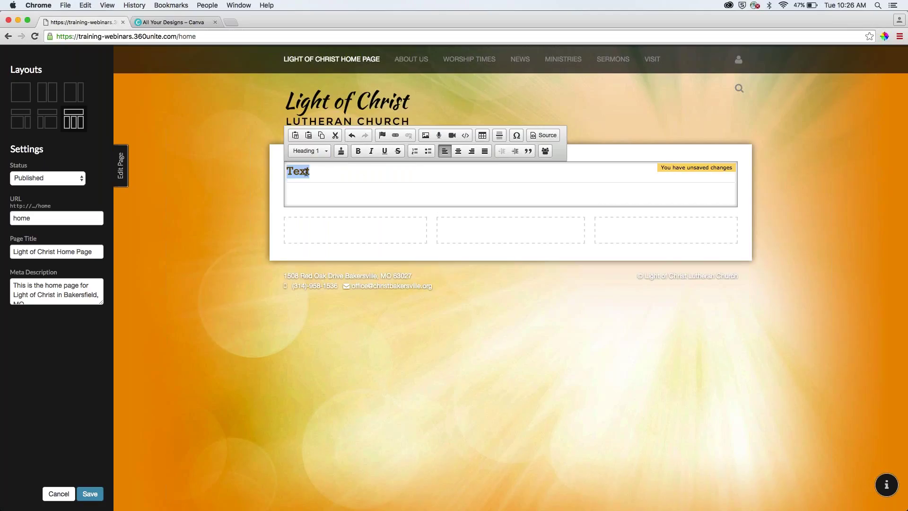
click(361, 151)
click(372, 151)
click(384, 151)
click(385, 151)
click(547, 137)
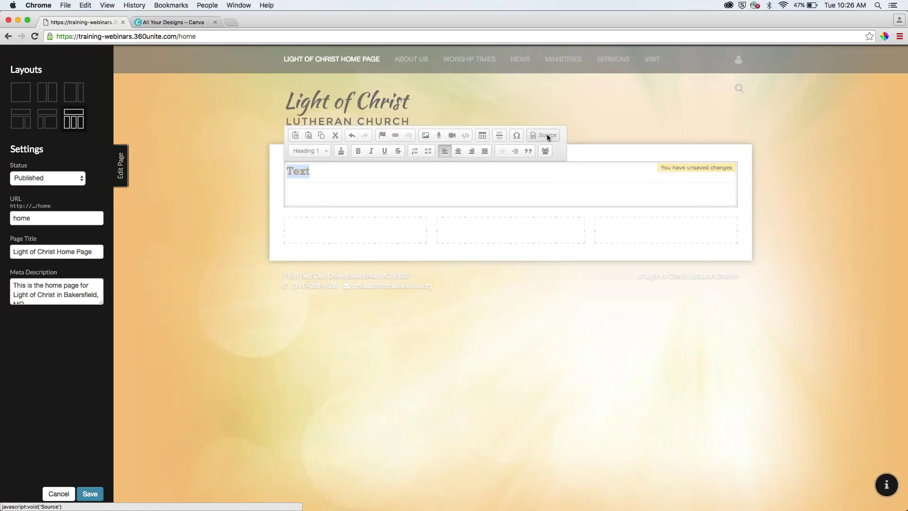
click(381, 153)
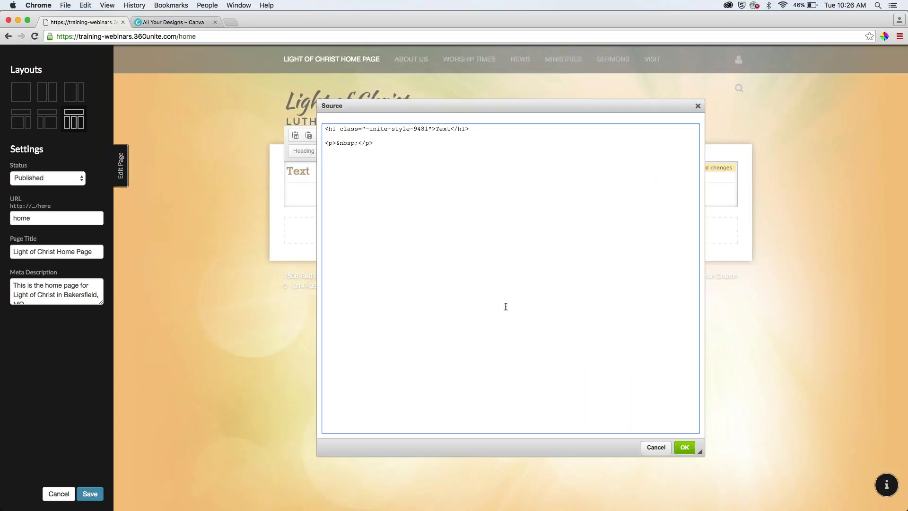
click(655, 447)
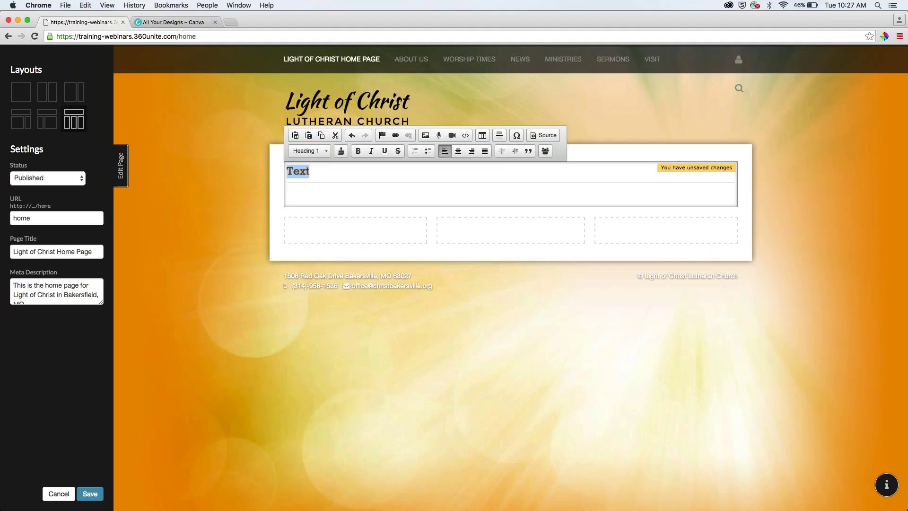
- Delete all the sample text from the full-width content area
click(330, 177)
key(super+a)
key(BackSpace)
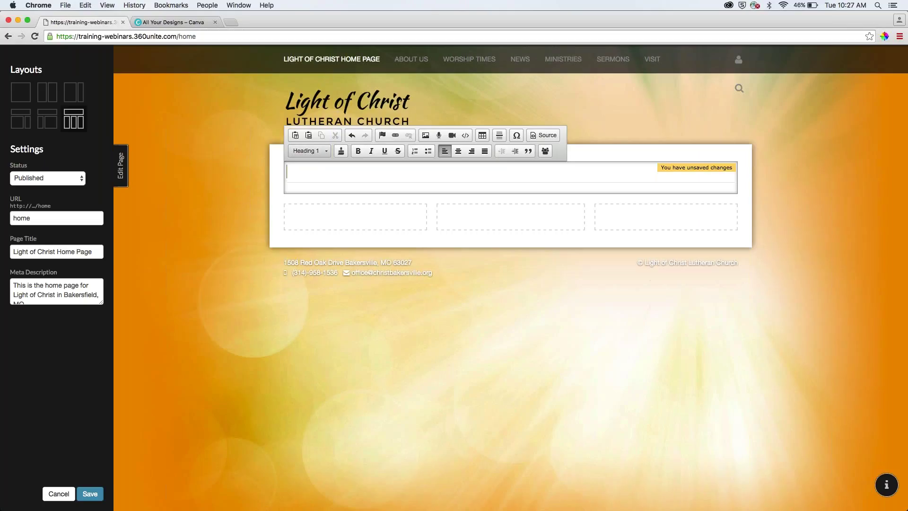
- Insert the uploaded image SignUp.png into the home page's full-width content area
click(426, 135)
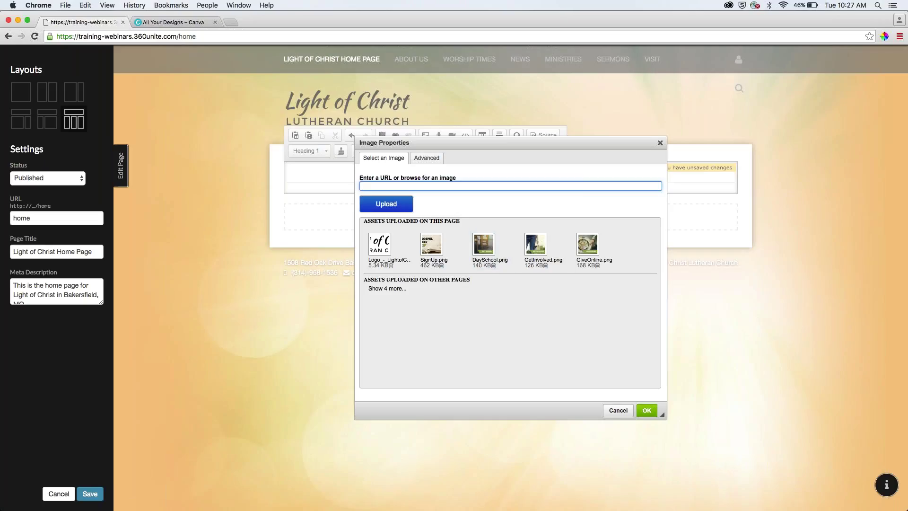
click(432, 245)
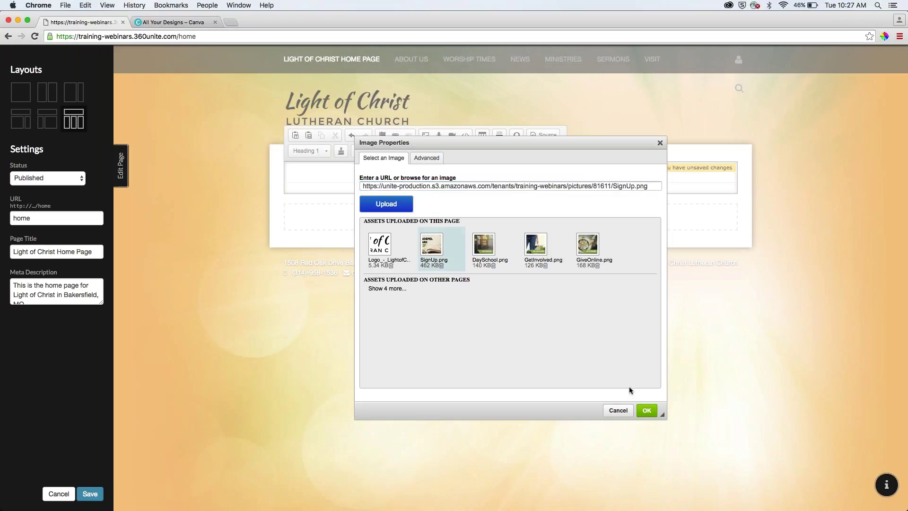
click(647, 411)
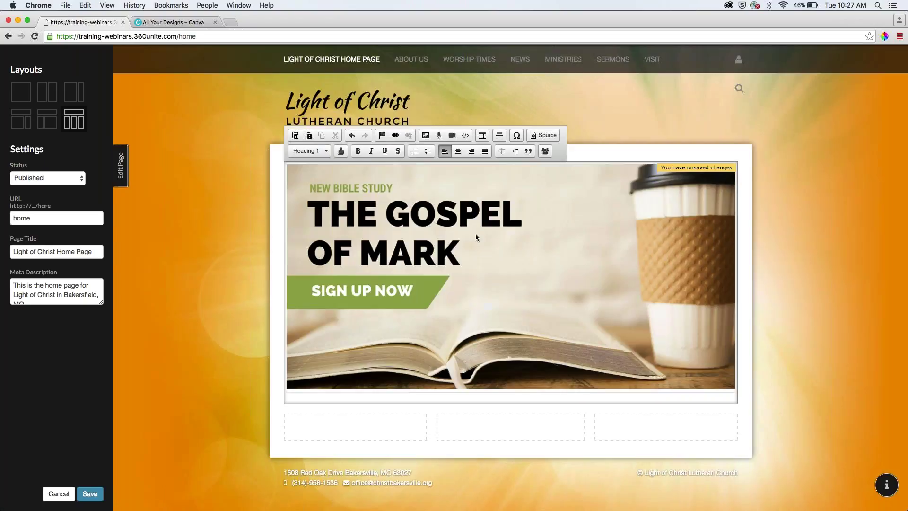
- Set the Gospel of Mark banner image's width and height to 100% in its advanced image properties
click(526, 258)
double_click(527, 258)
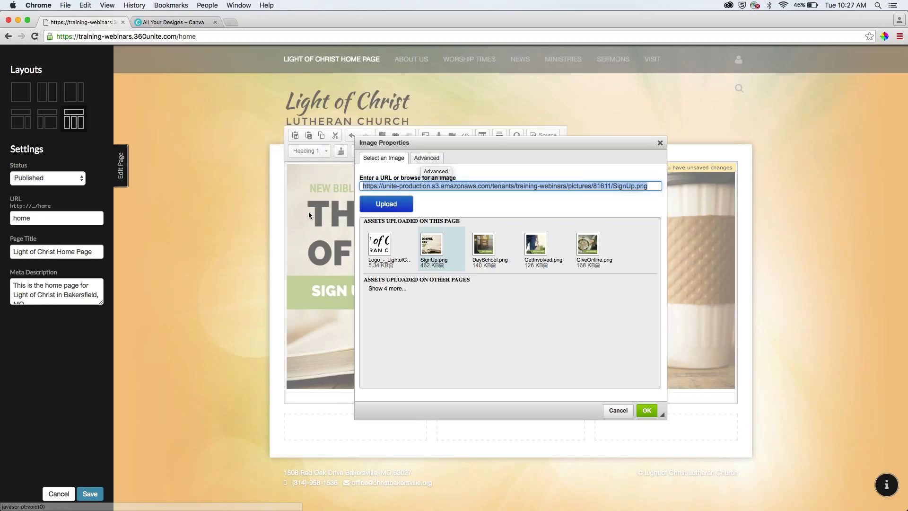
click(426, 158)
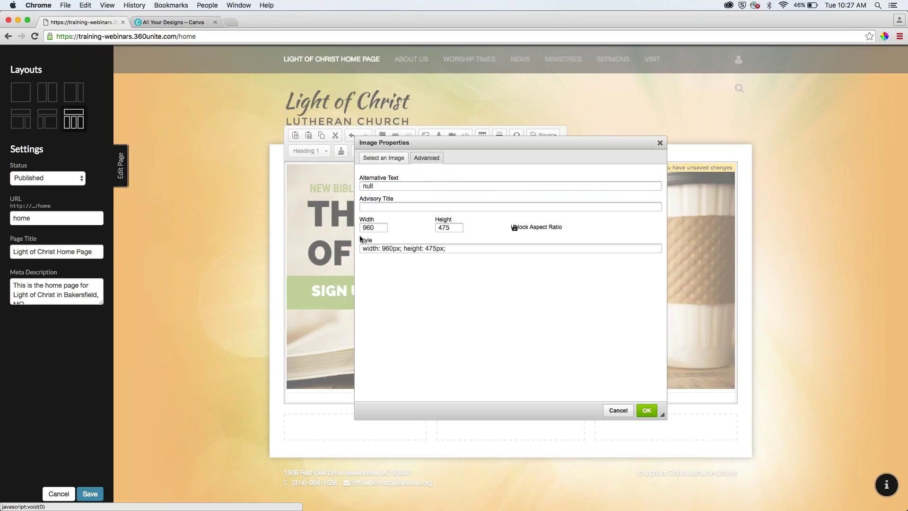
drag(385, 228, 351, 228)
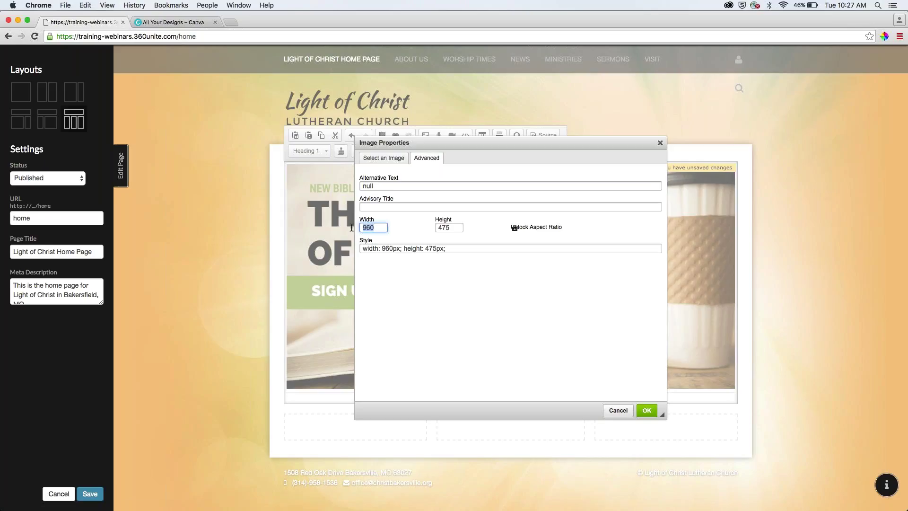
text(100%)
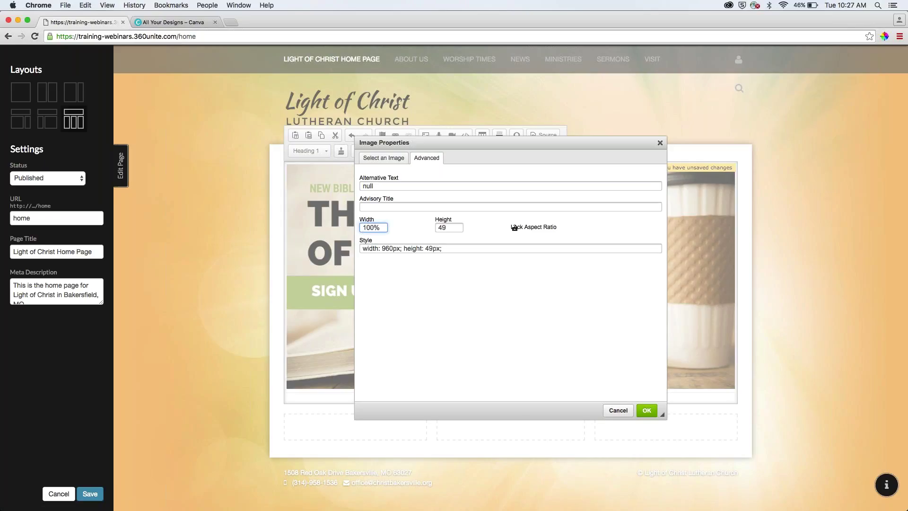
key(Tab)
text(1)
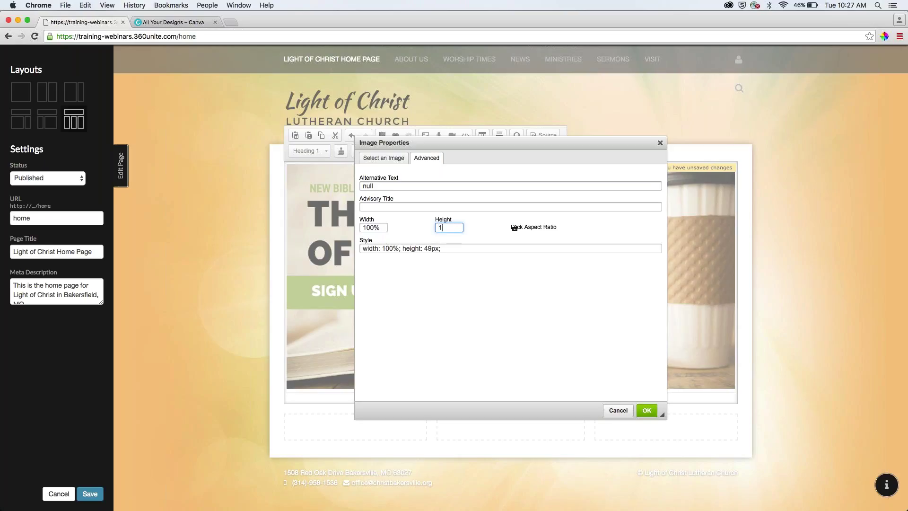
text(00%)
click(647, 410)
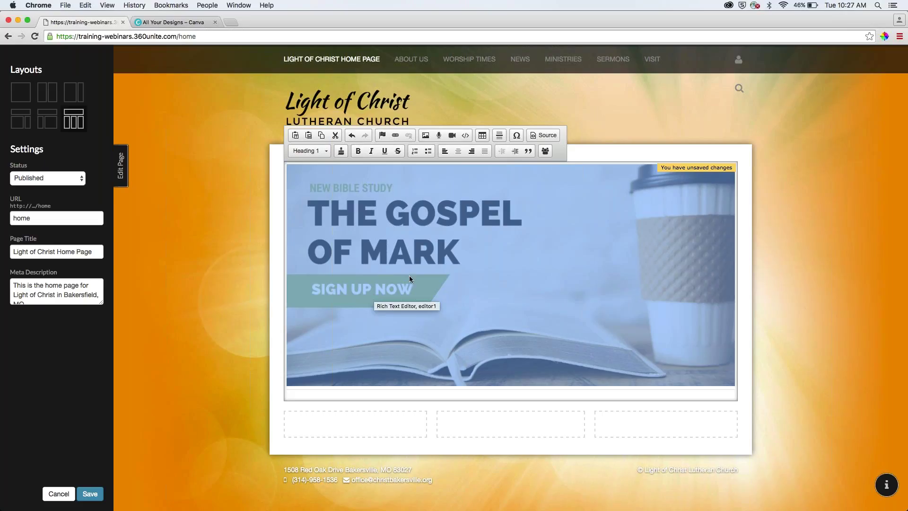
click(232, 285)
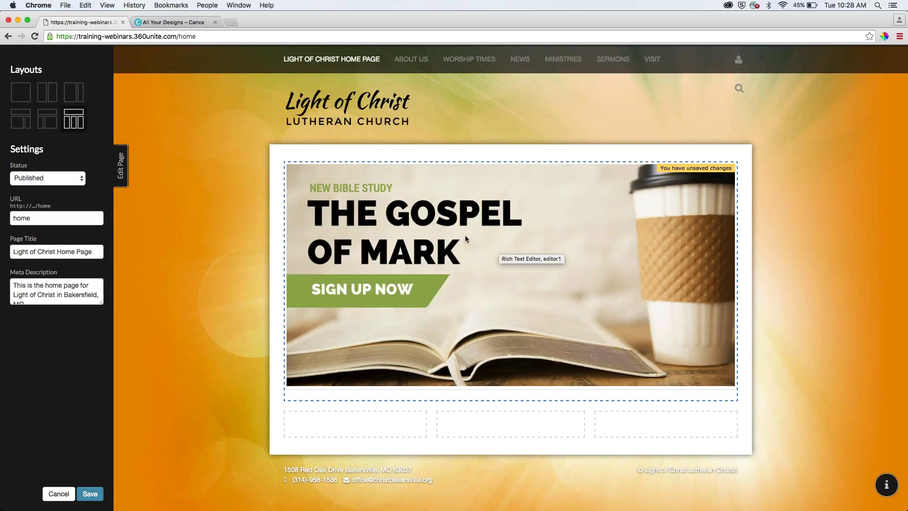
- Switch to Canva and look through the design types available for creating a graphic
click(180, 24)
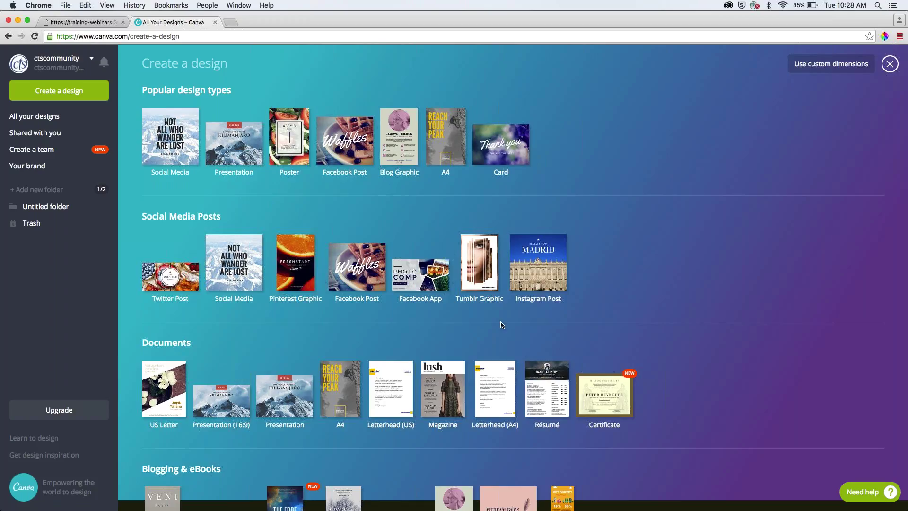
scroll(502, 325, down, 5)
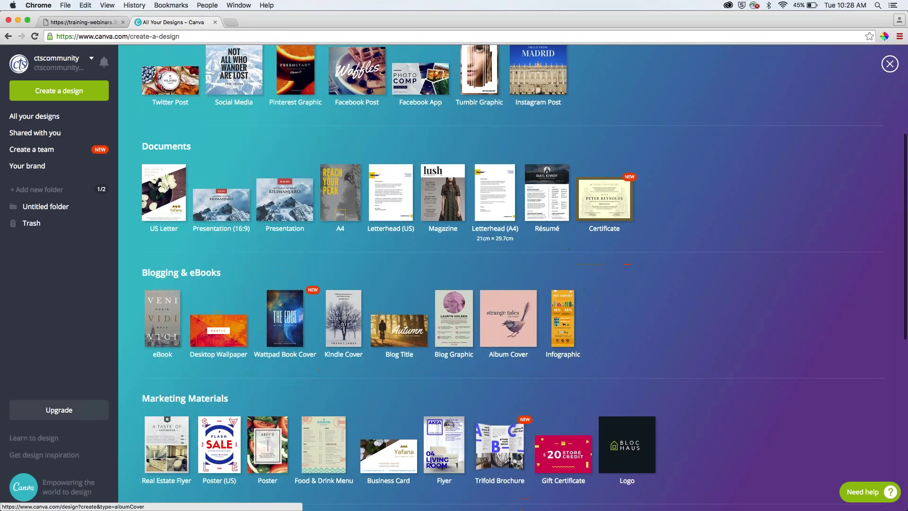
scroll(503, 324, down, 7)
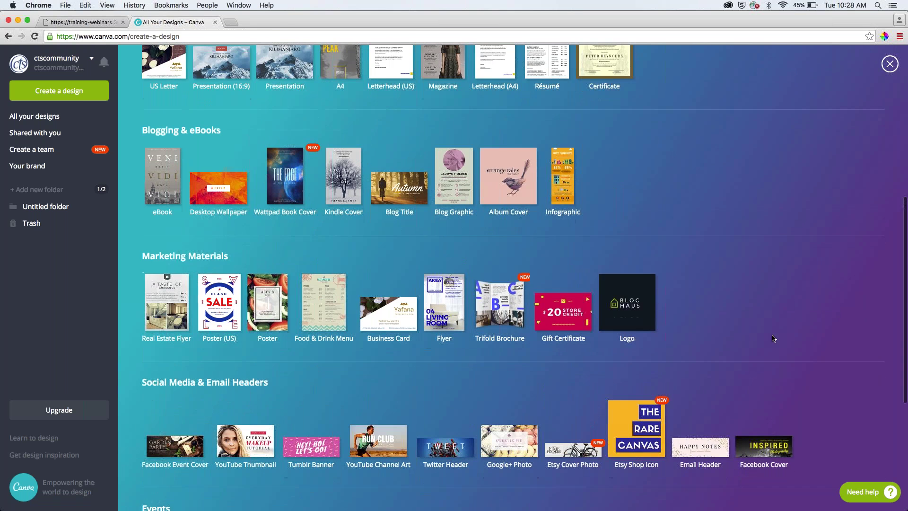
scroll(502, 325, down, 3)
scroll(502, 325, up, 15)
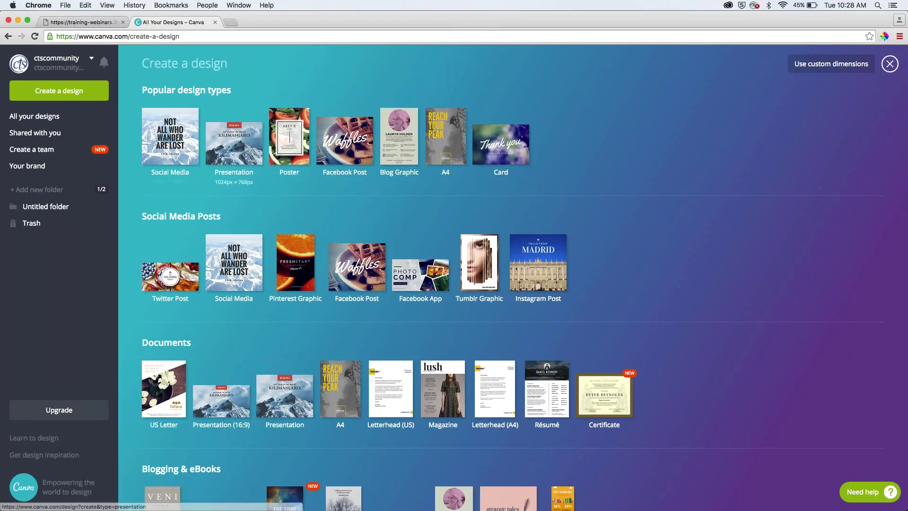
- Return to the church website and save the home page with the resized banner image
click(89, 23)
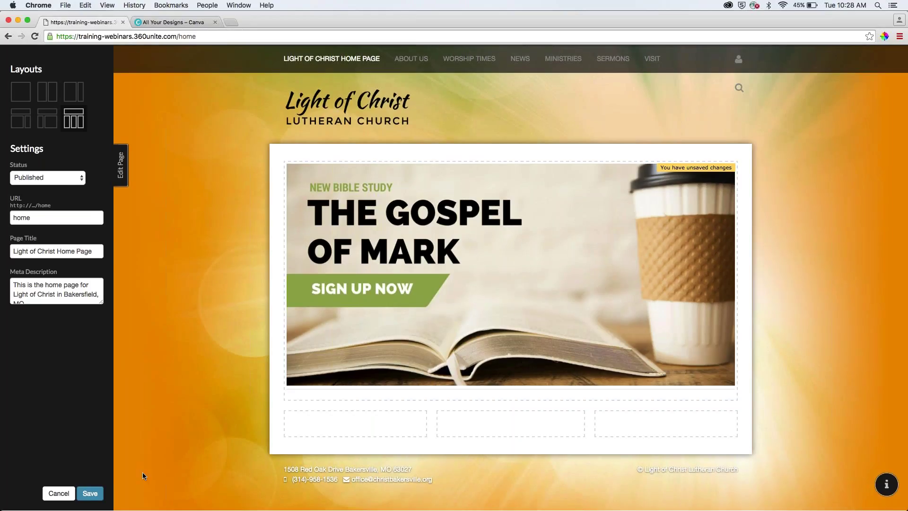
click(90, 494)
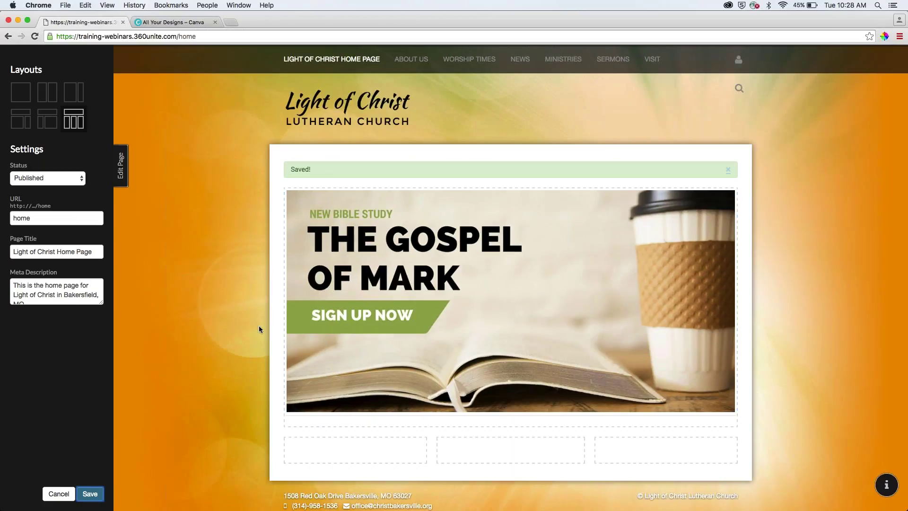
- Insert the uploaded image DaySchool.png into the first of the three columns below the banner
scroll(259, 326, down, 1)
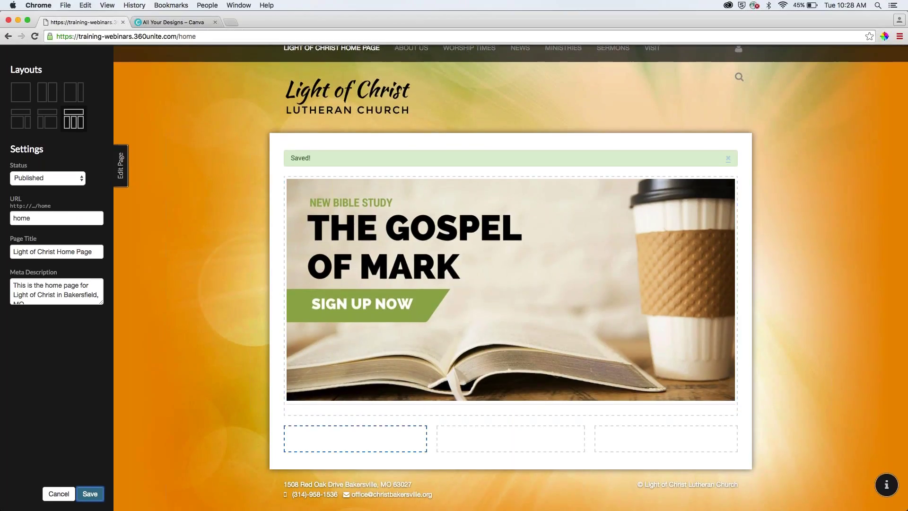
click(308, 437)
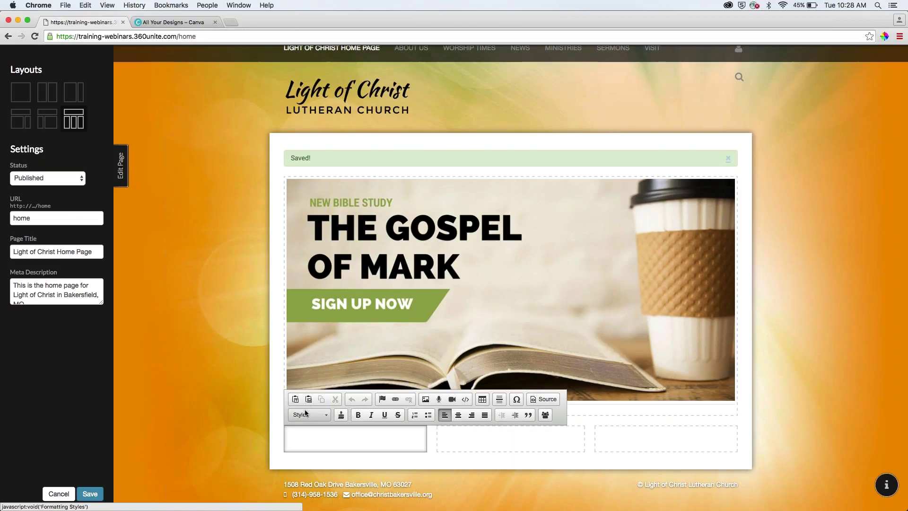
click(425, 399)
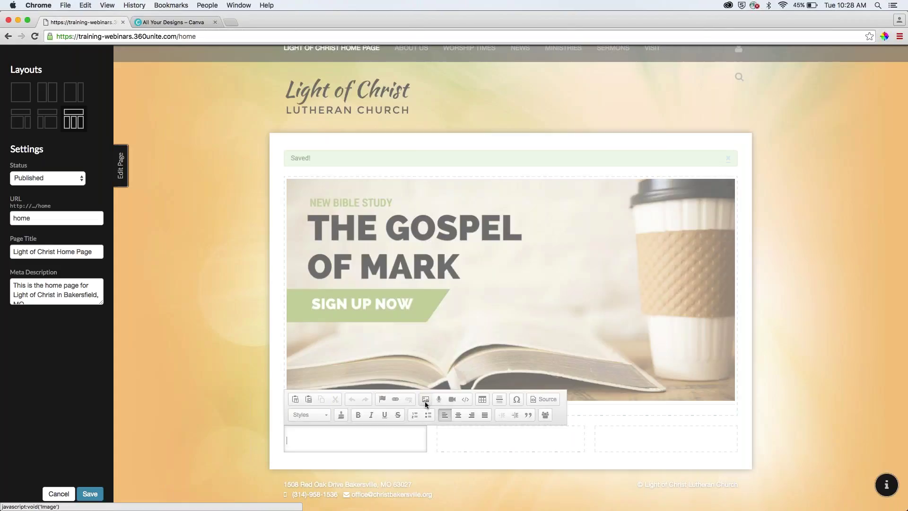
click(484, 244)
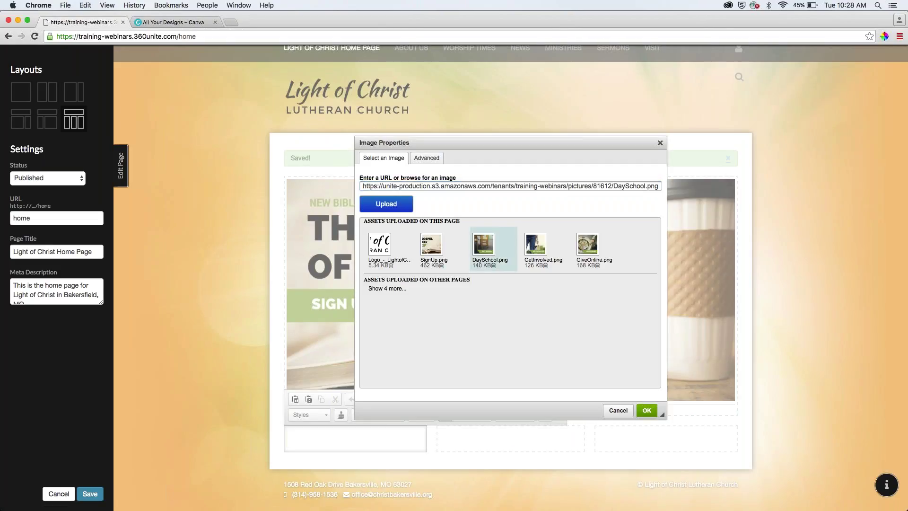
click(646, 409)
- Insert the uploaded image GetInvolved.png into the middle column below the banner
click(503, 348)
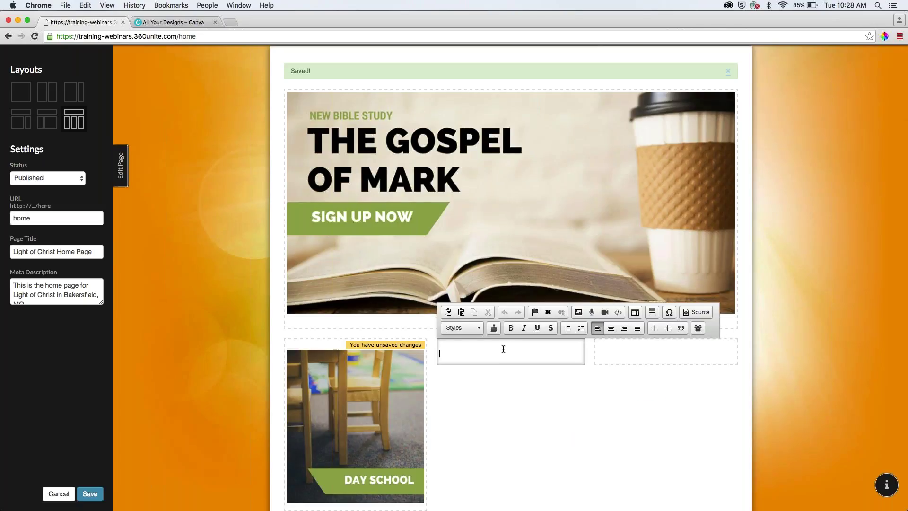
click(578, 313)
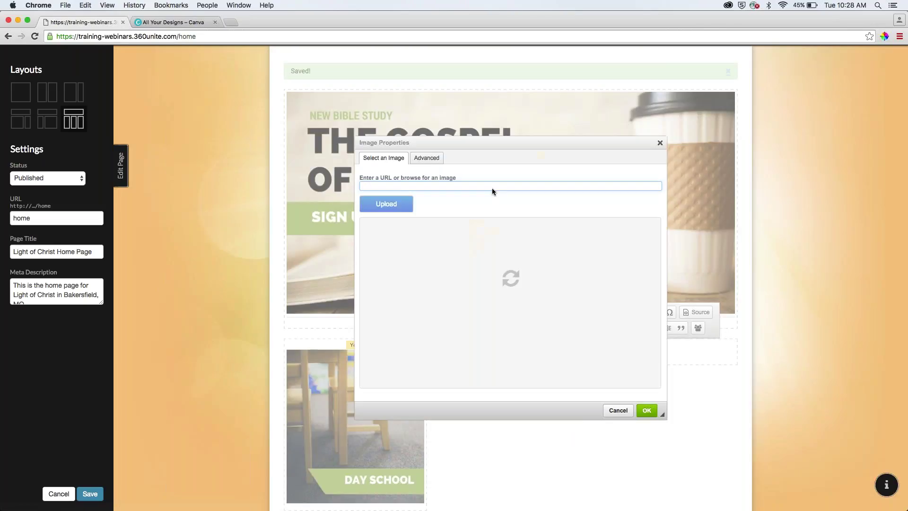
click(535, 244)
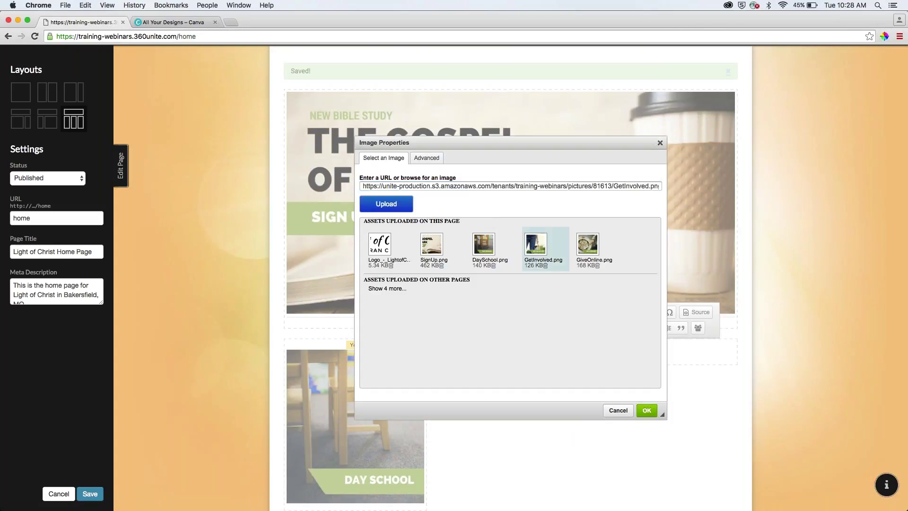
click(646, 410)
- Insert the uploaded image GiveOnline.png into the third column below the banner
click(643, 345)
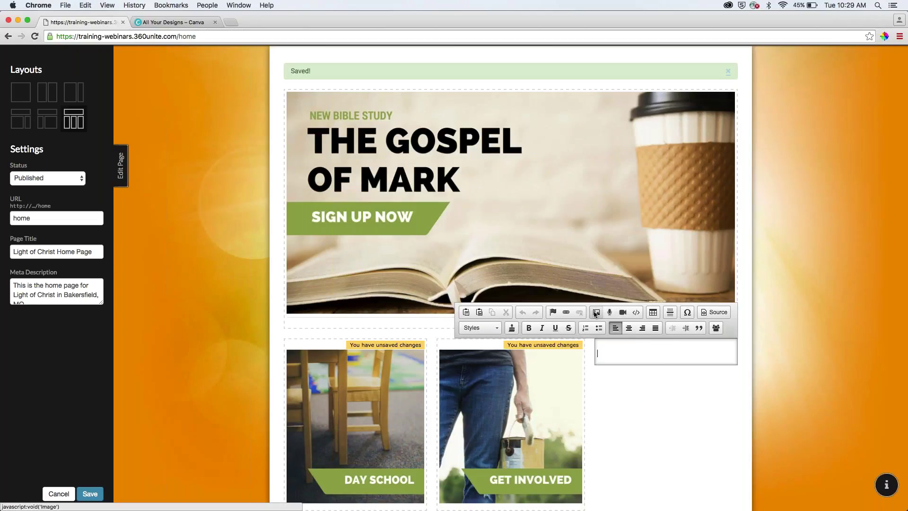
click(595, 312)
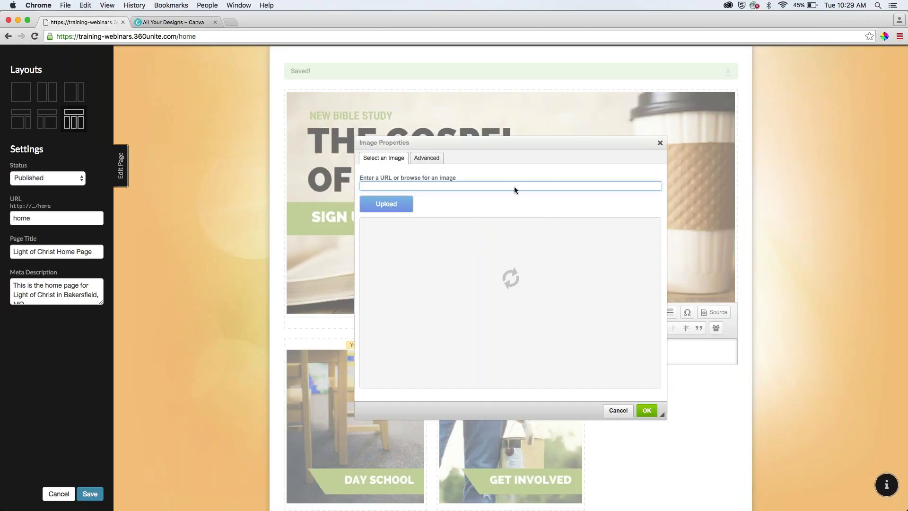
click(591, 244)
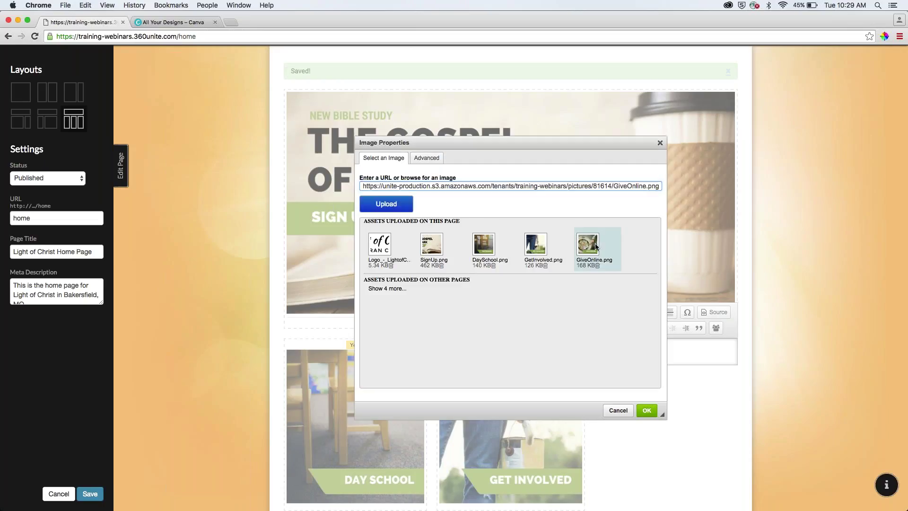
click(647, 411)
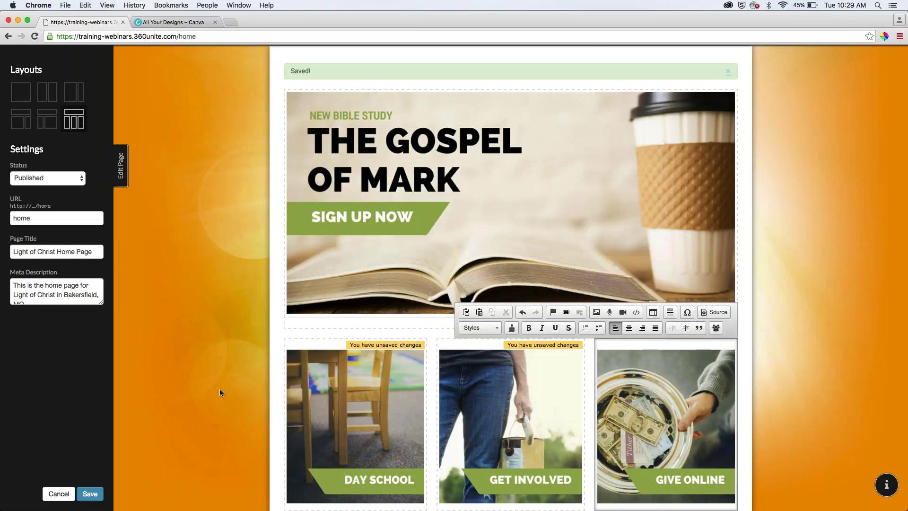
- Check the three column images and save the home page
scroll(219, 389, down, 3)
scroll(220, 392, up, 2)
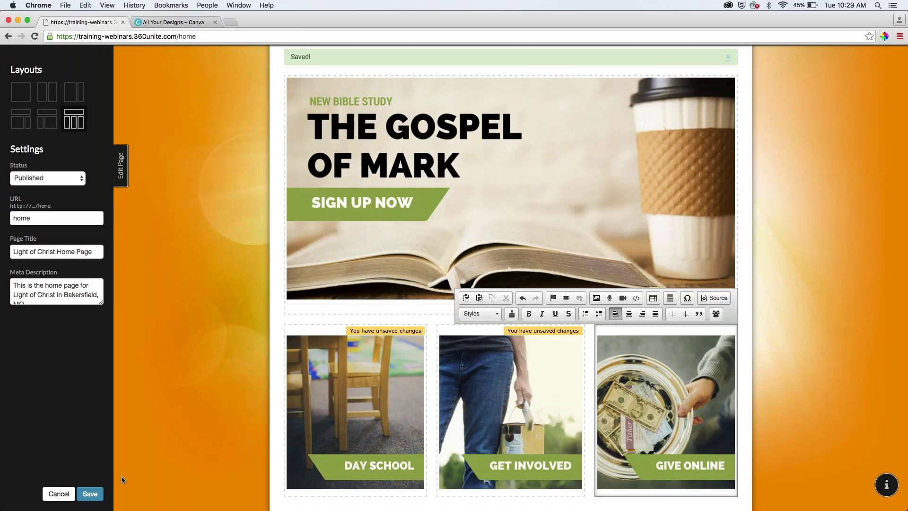
click(91, 496)
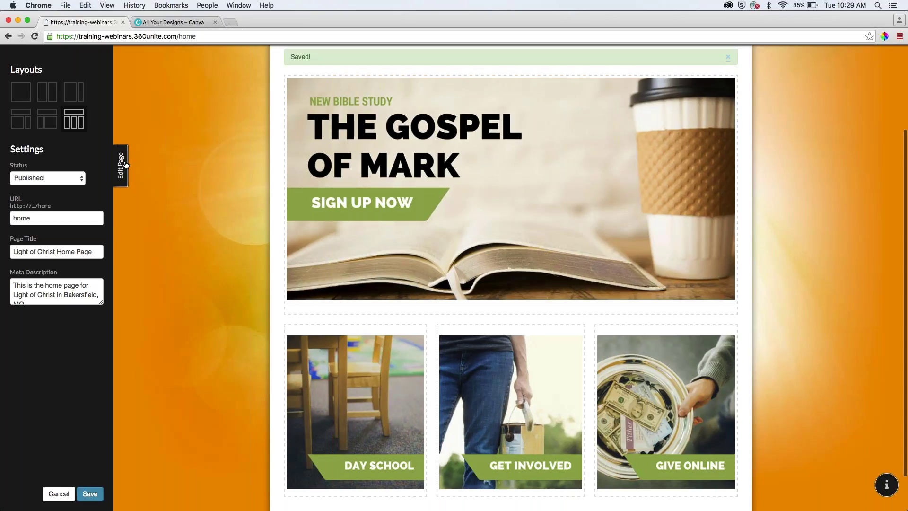
- Leave page editing and review the home page from its header to the footer
click(122, 164)
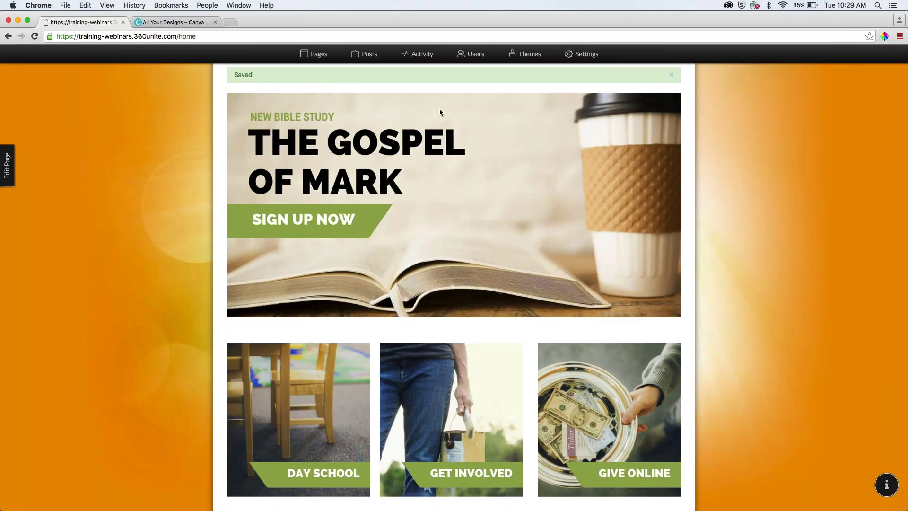
scroll(369, 343, down, 1)
scroll(369, 348, up, 5)
scroll(369, 350, down, 5)
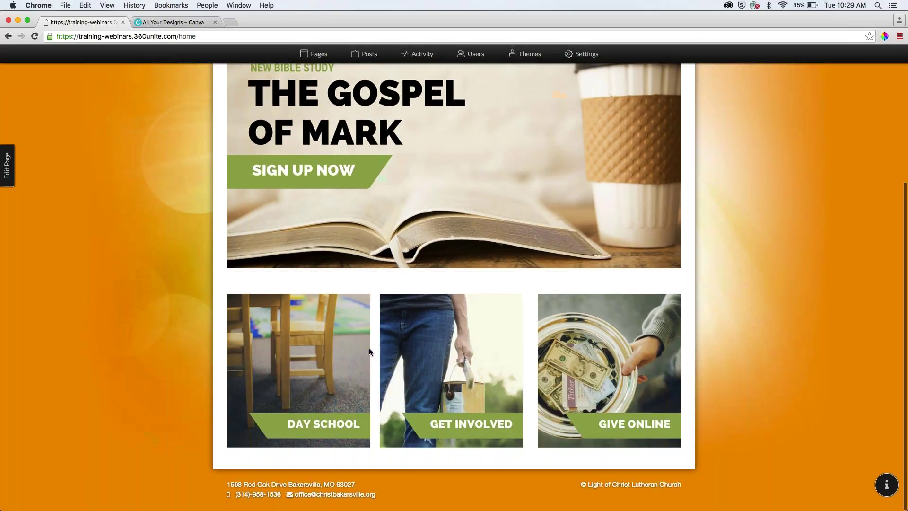
scroll(369, 349, up, 4)
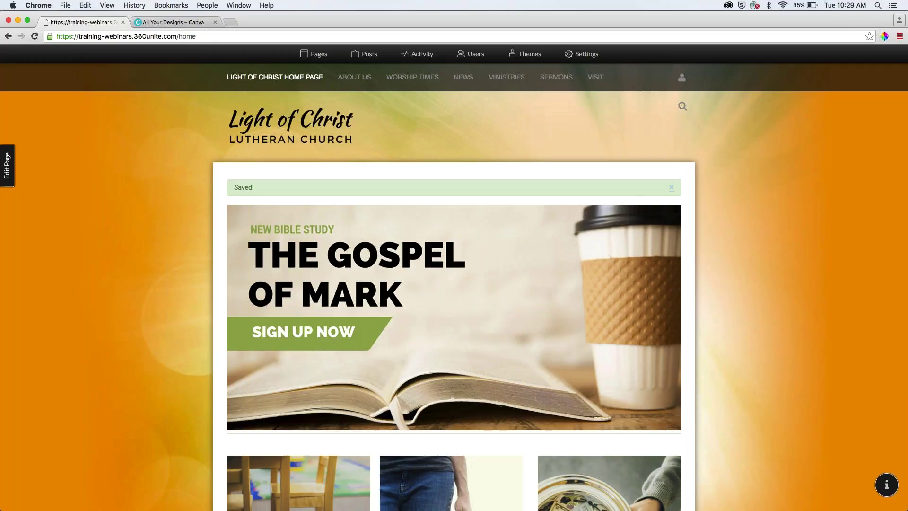
- Try to link the Gospel of Mark banner on the home page to the site's Calendar page
click(7, 166)
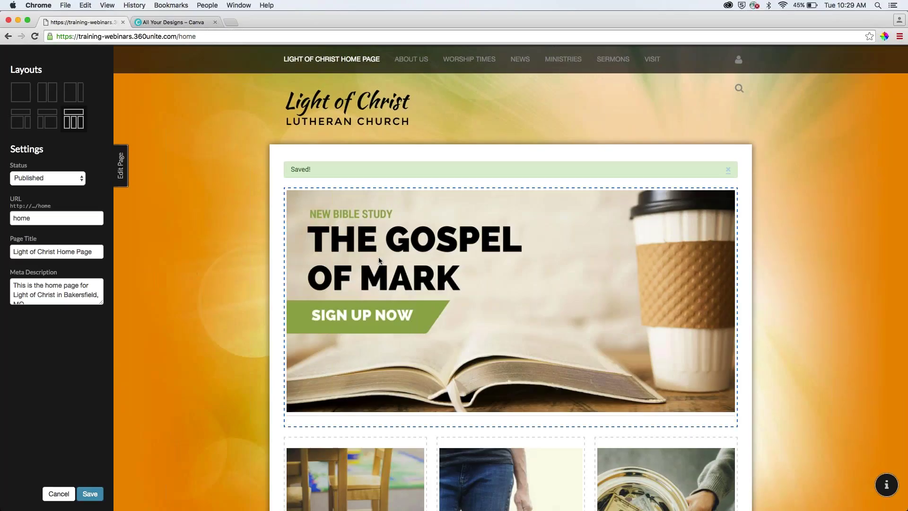
click(378, 257)
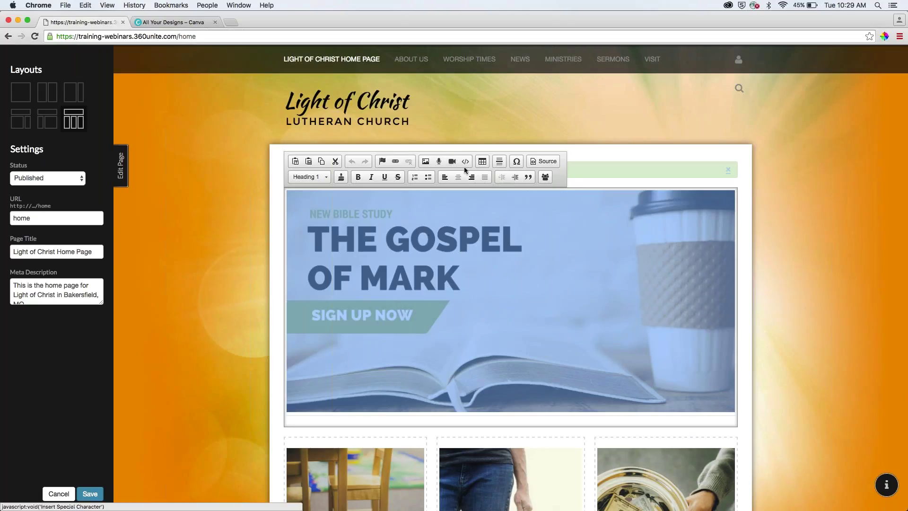
click(395, 161)
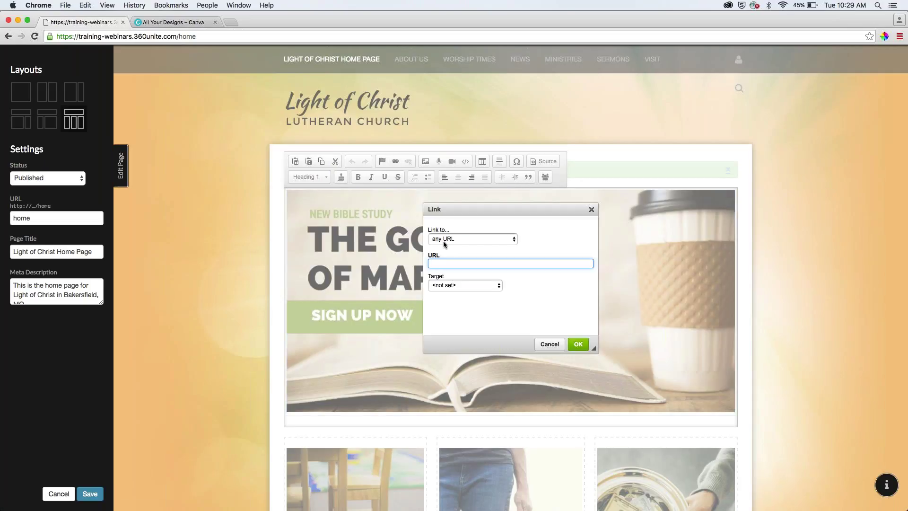
click(475, 239)
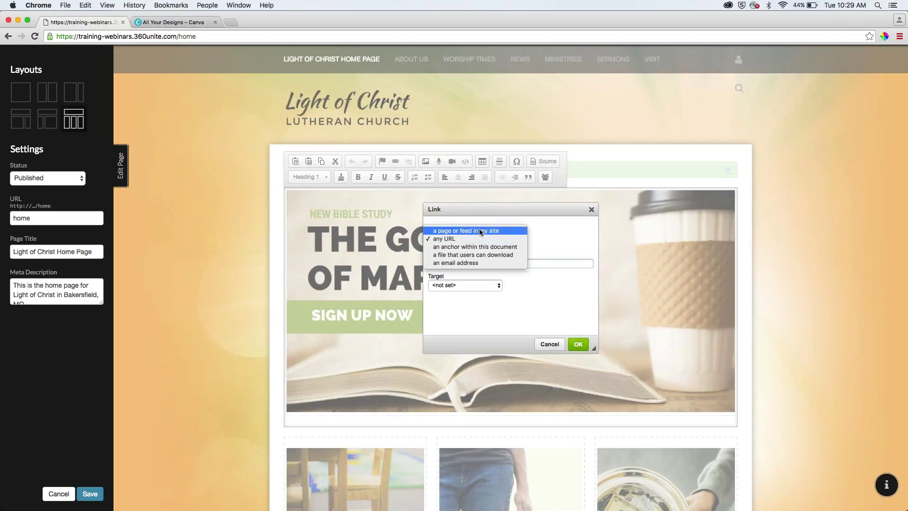
click(480, 232)
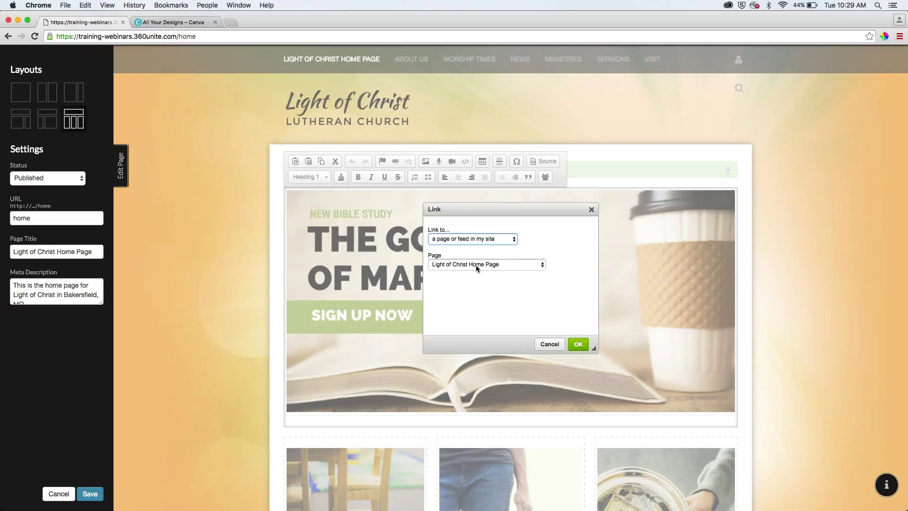
click(476, 266)
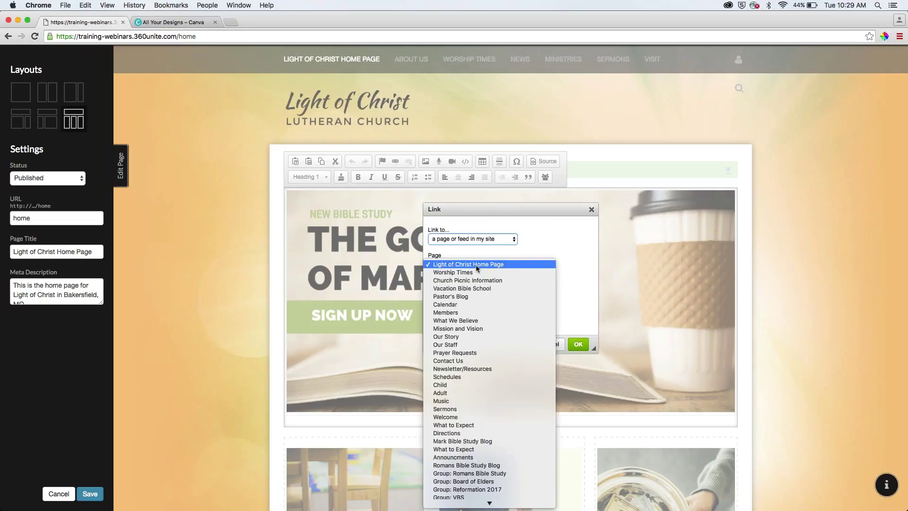
click(461, 304)
click(577, 343)
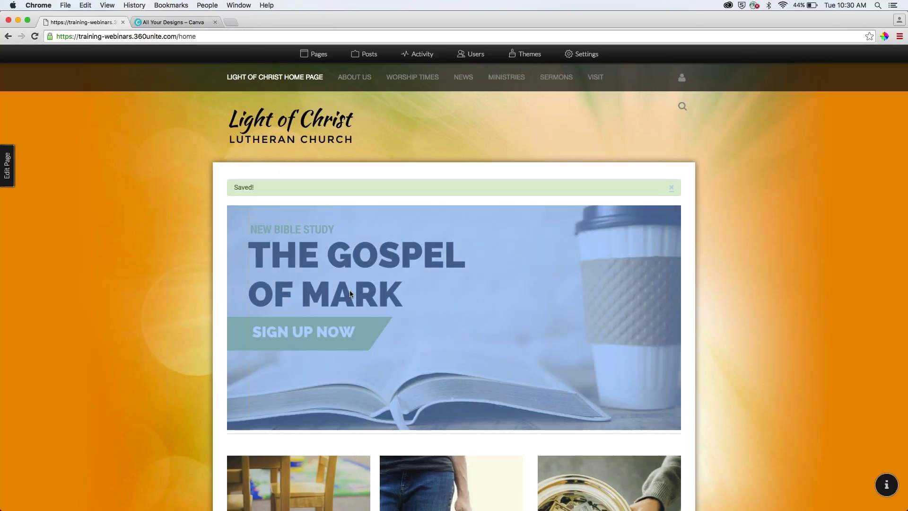
click(35, 37)
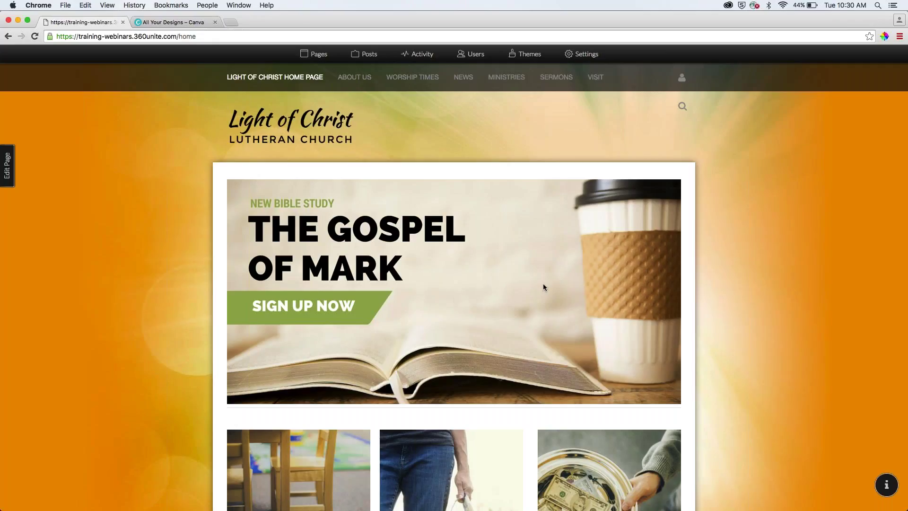
- Link the Gospel of Mark banner to the site's own Calendar page and save the home page
click(7, 166)
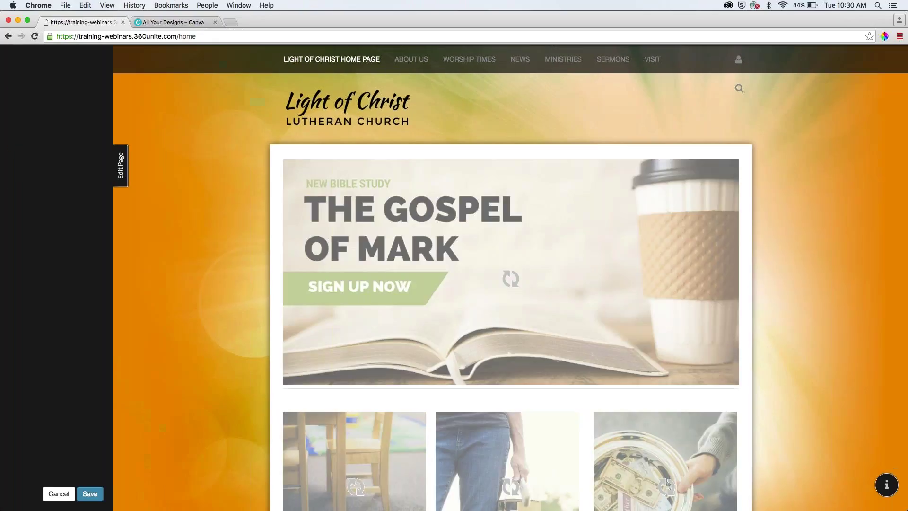
click(286, 163)
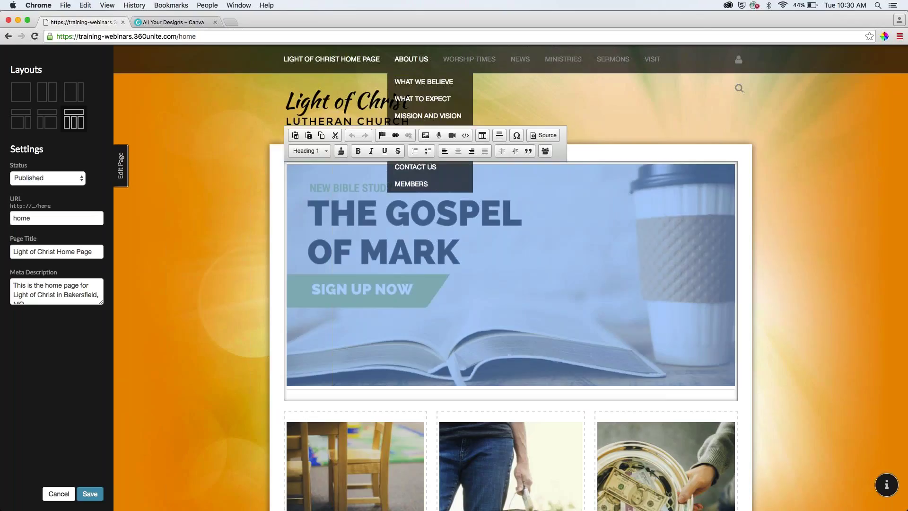
click(395, 136)
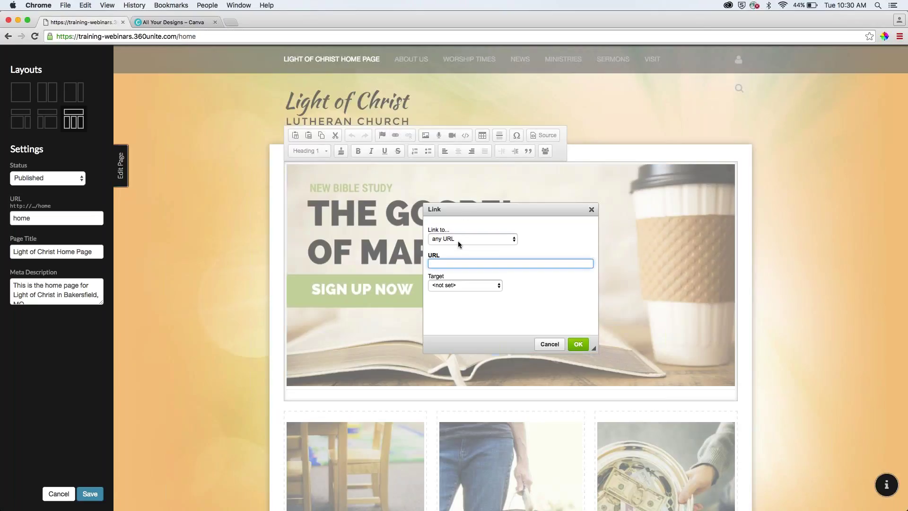
click(475, 238)
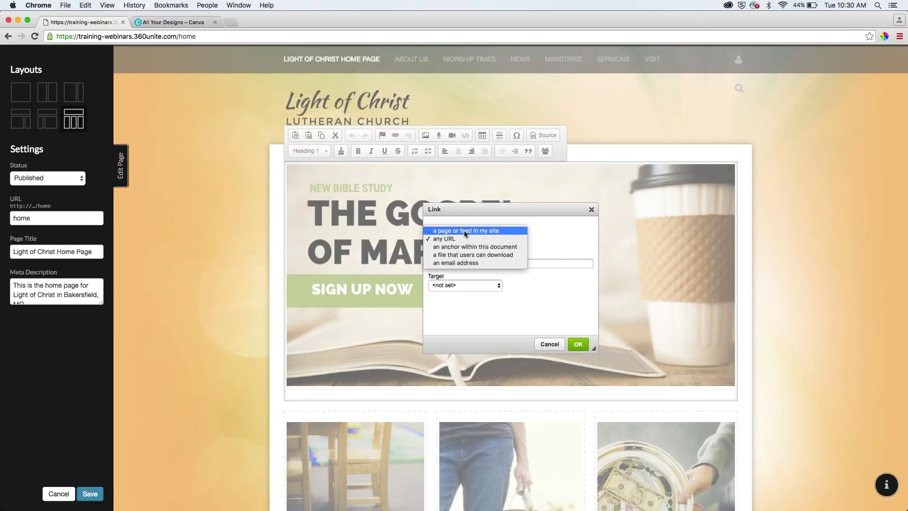
click(464, 231)
click(469, 265)
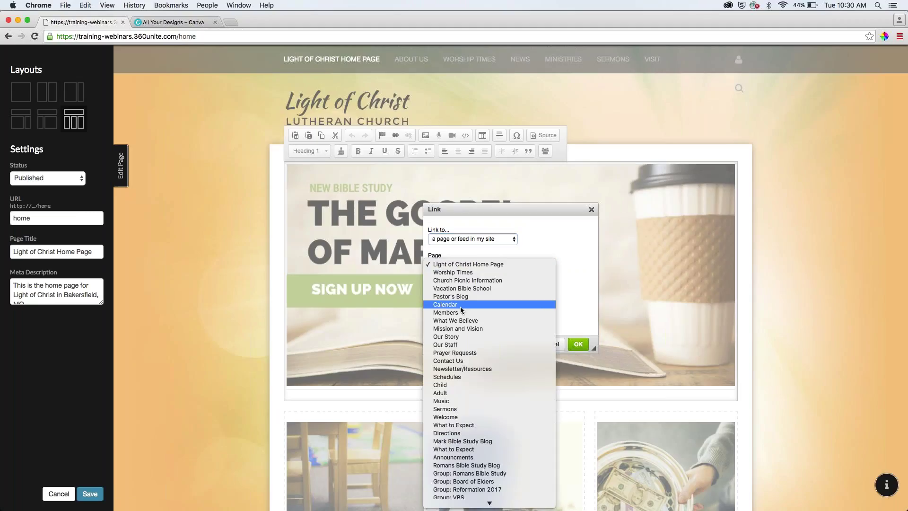
click(459, 305)
click(578, 344)
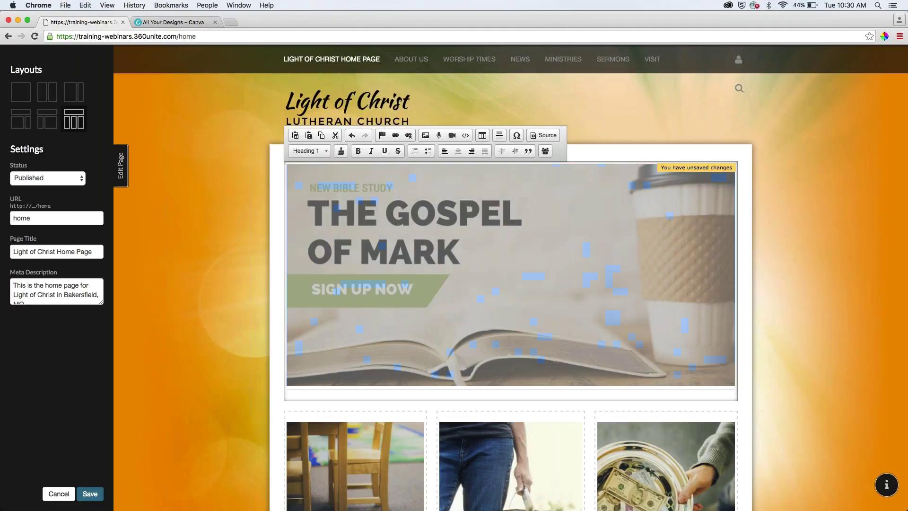
click(90, 493)
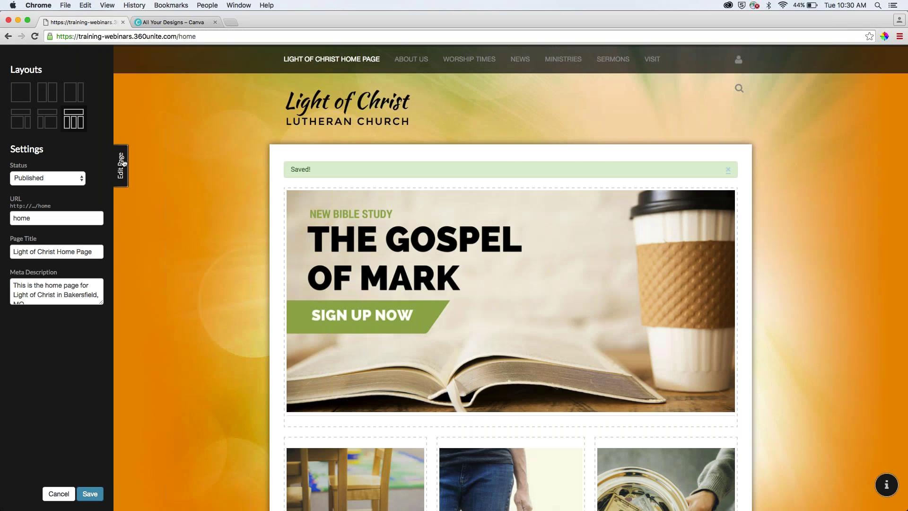
- Leave page editing, test the banner's link to the calendar, and return to review the home page graphics
click(122, 163)
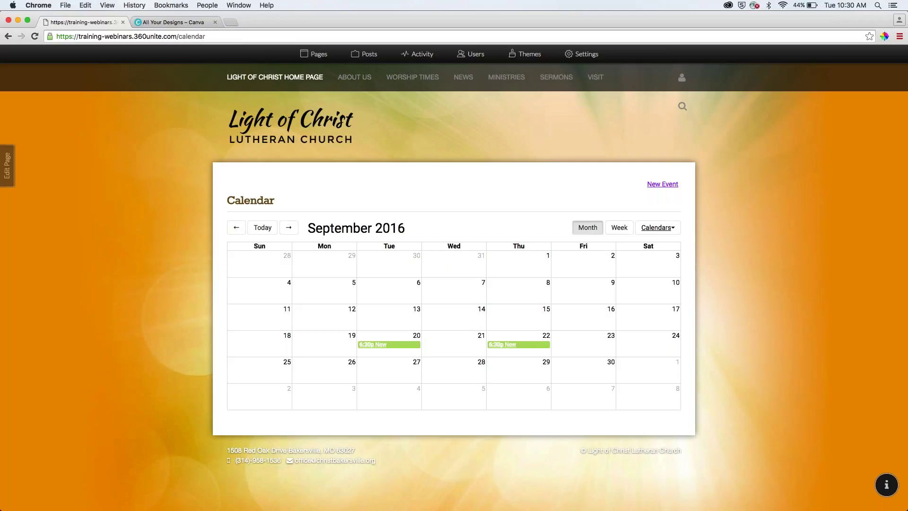
click(295, 78)
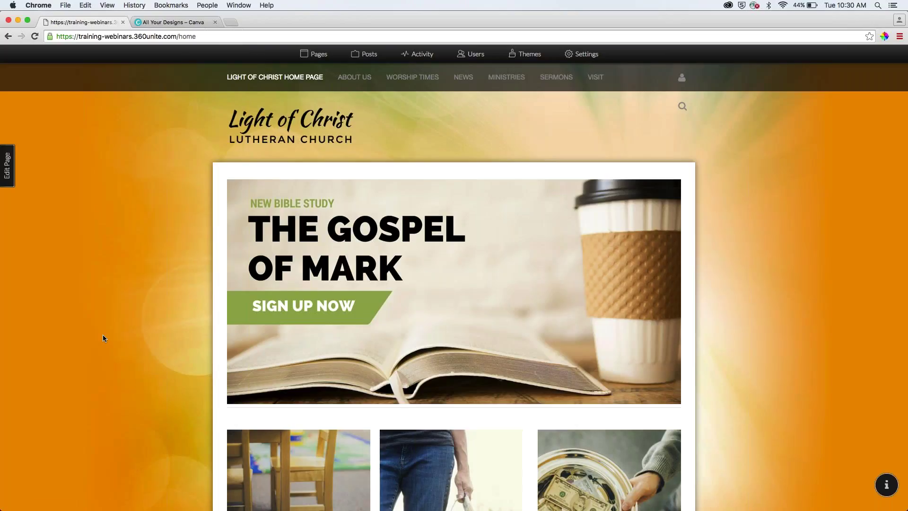
scroll(103, 336, down, 4)
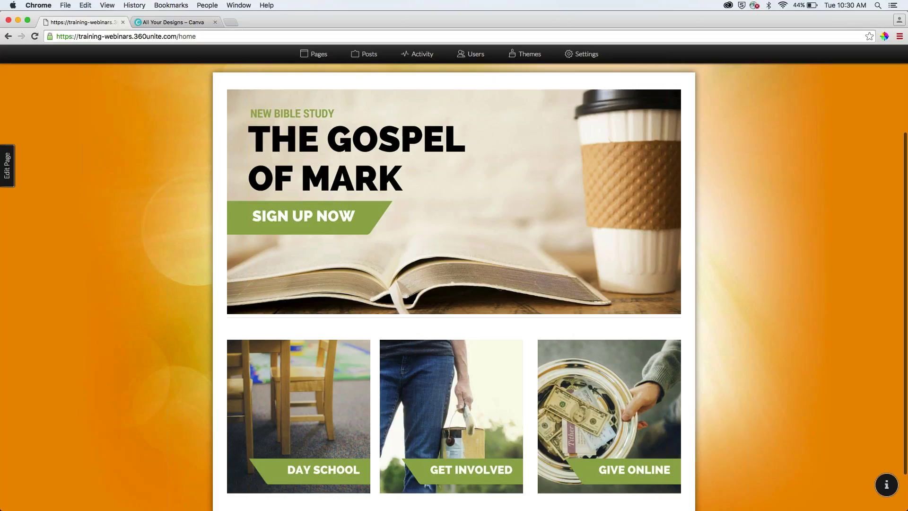
click(13, 166)
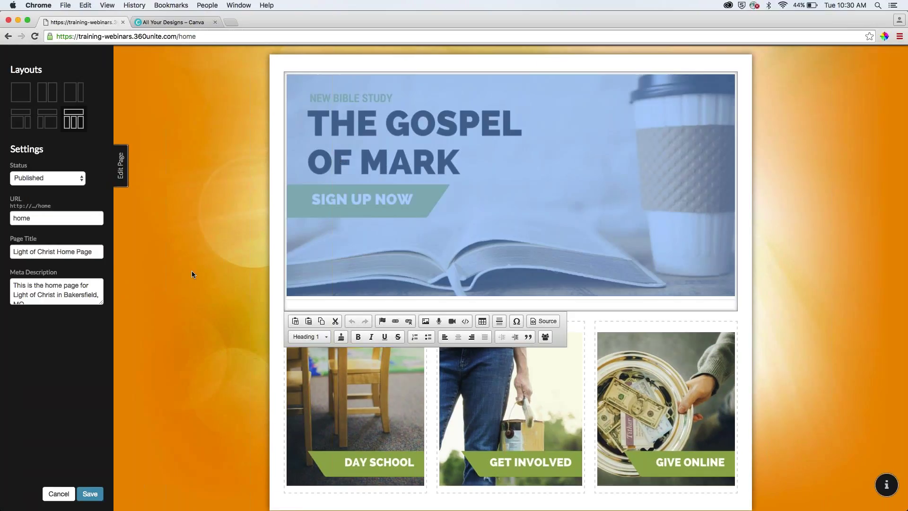
click(122, 161)
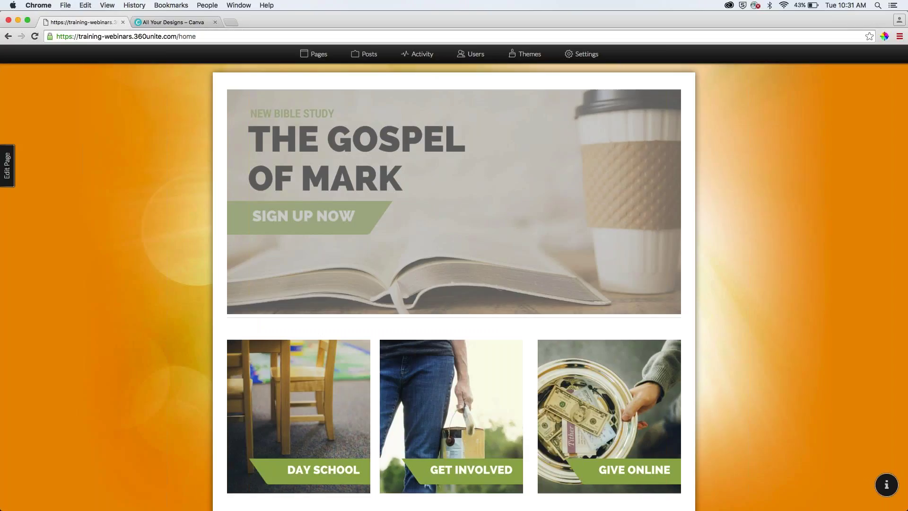
scroll(468, 231, up, 4)
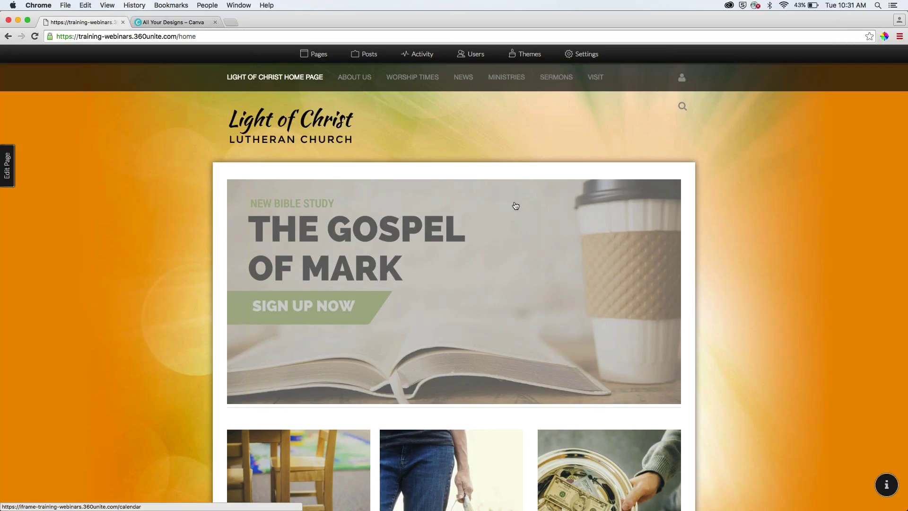
- Compare the active menu items in the page manager with the site's About Us and News navigation menus
click(323, 57)
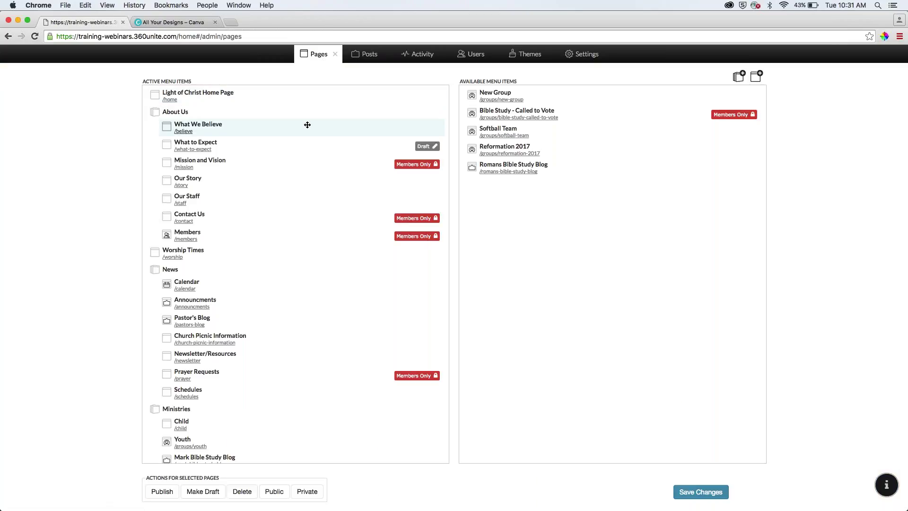
scroll(334, 304, down, 5)
scroll(334, 304, up, 5)
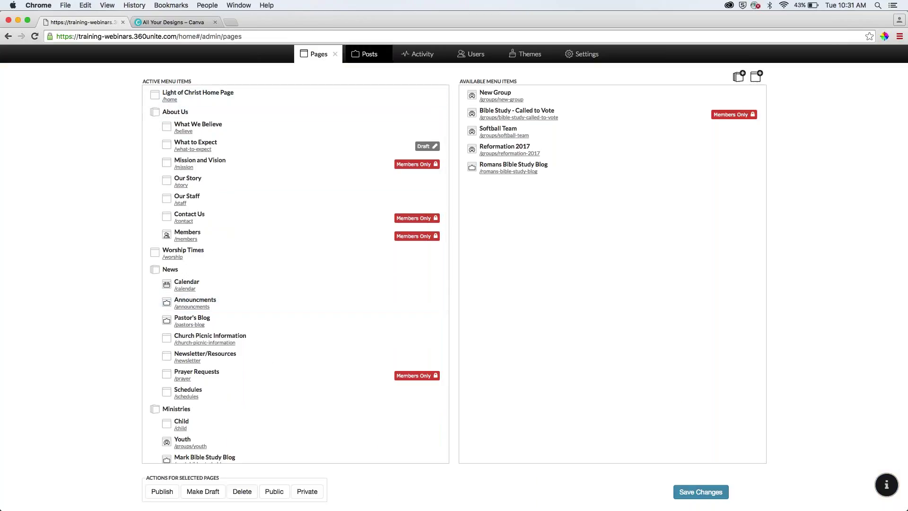
click(334, 54)
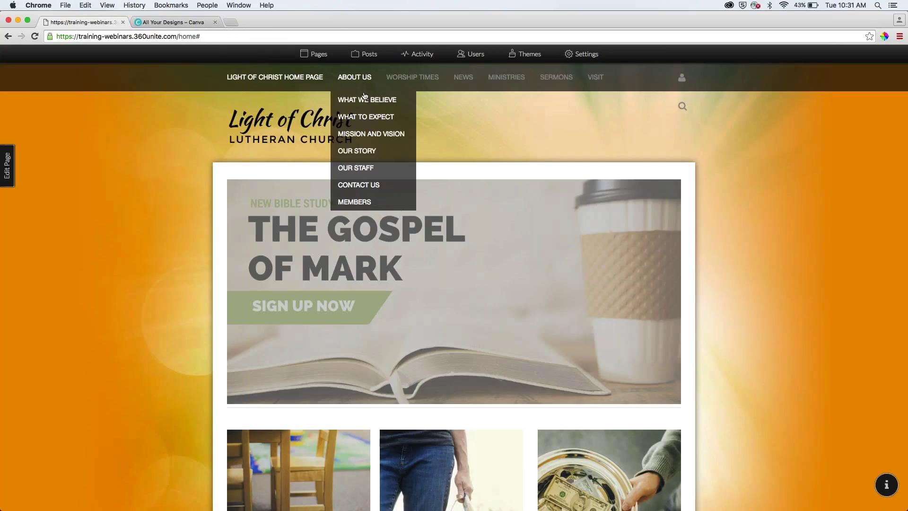
mouse_move(465, 78)
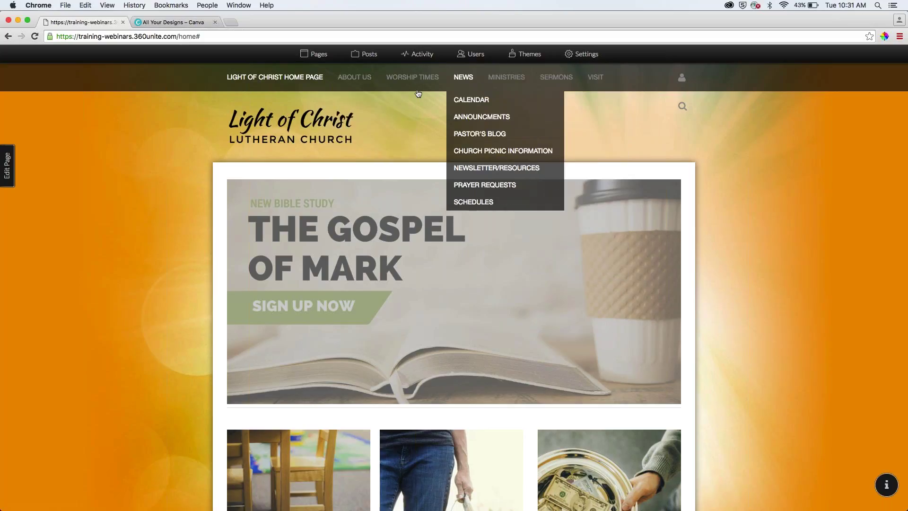
- View the templates offered for a new page in the page manager without creating one
click(314, 54)
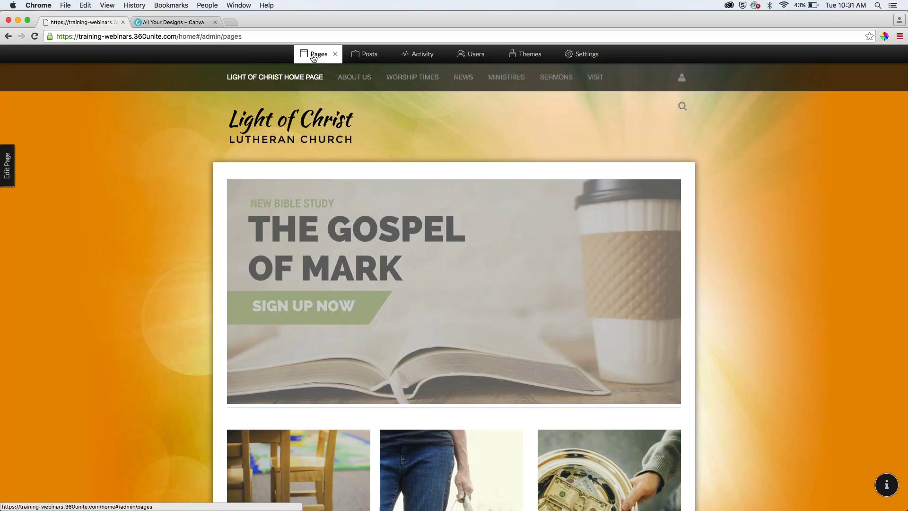
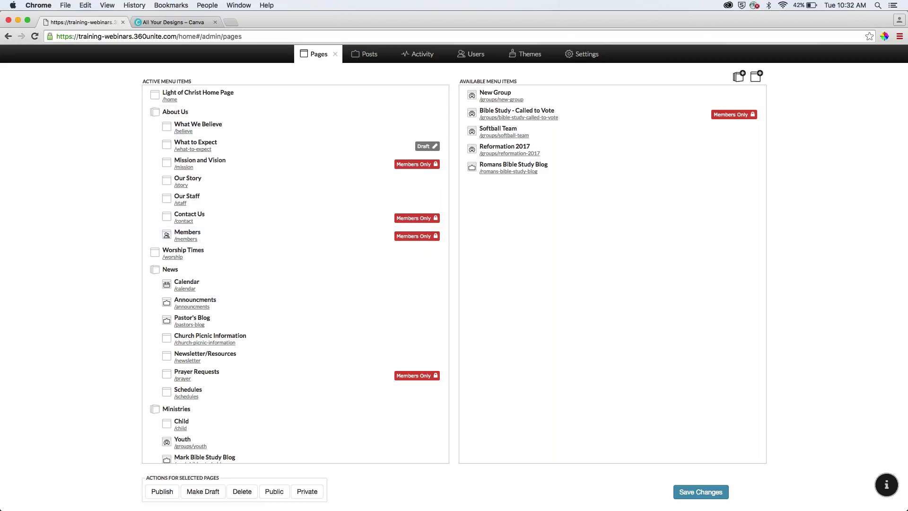
click(758, 77)
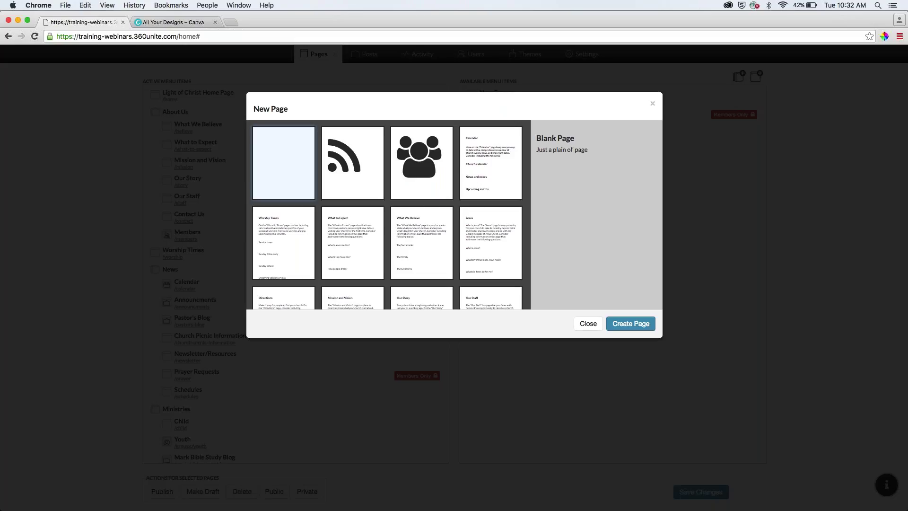
click(586, 324)
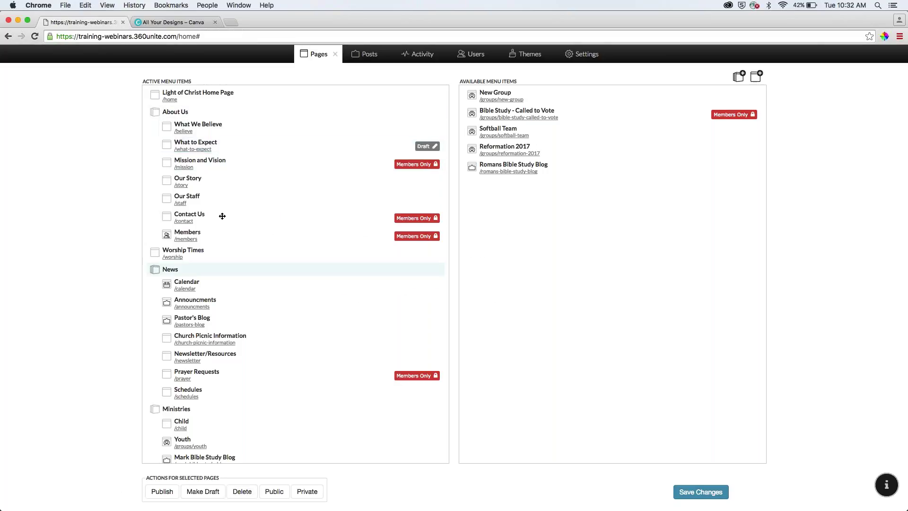
- Make the What We Believe page under About Us a draft, save the page changes, and reload the home page
click(228, 131)
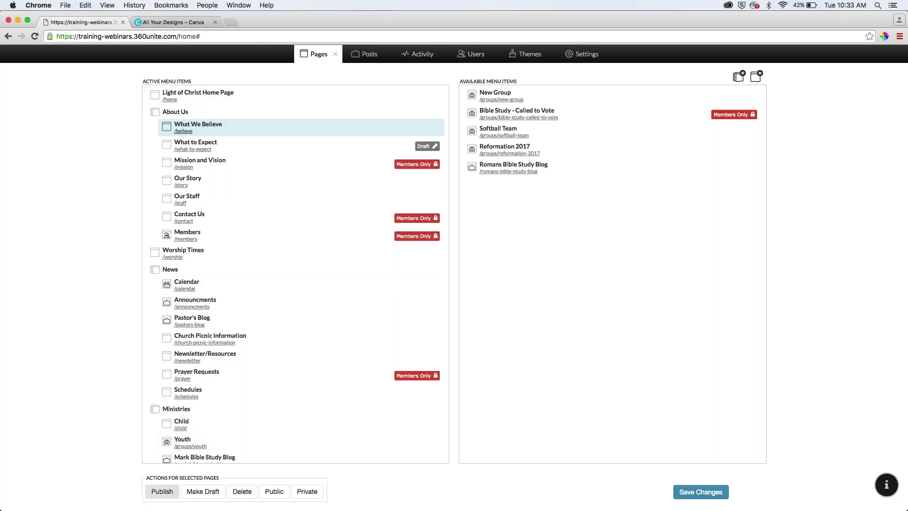
click(203, 494)
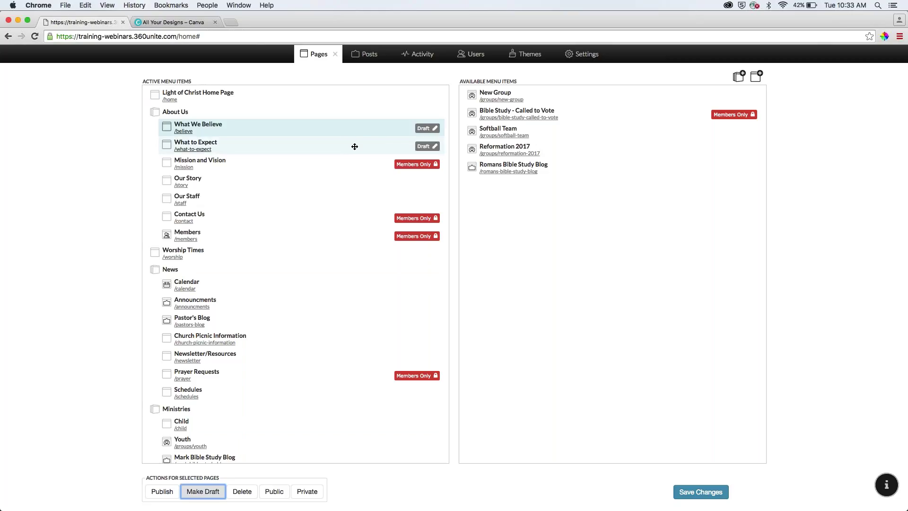
click(334, 53)
mouse_move(367, 89)
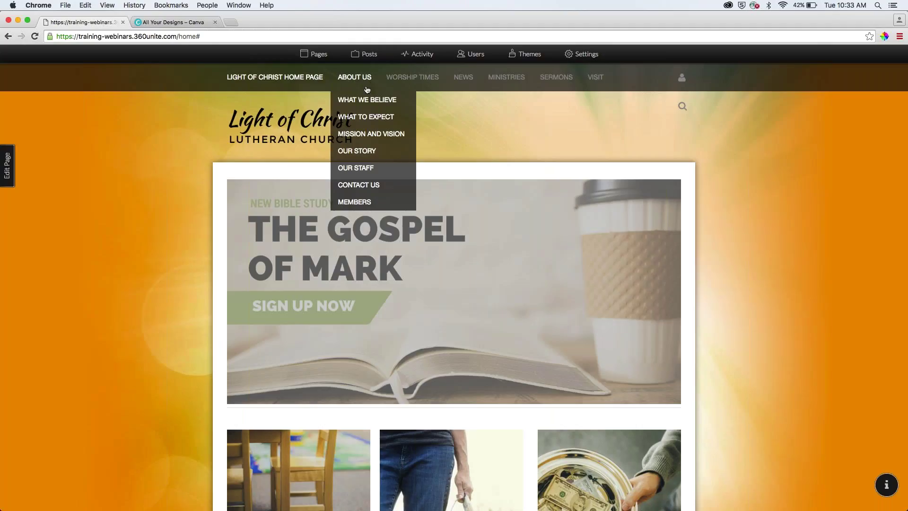
click(317, 56)
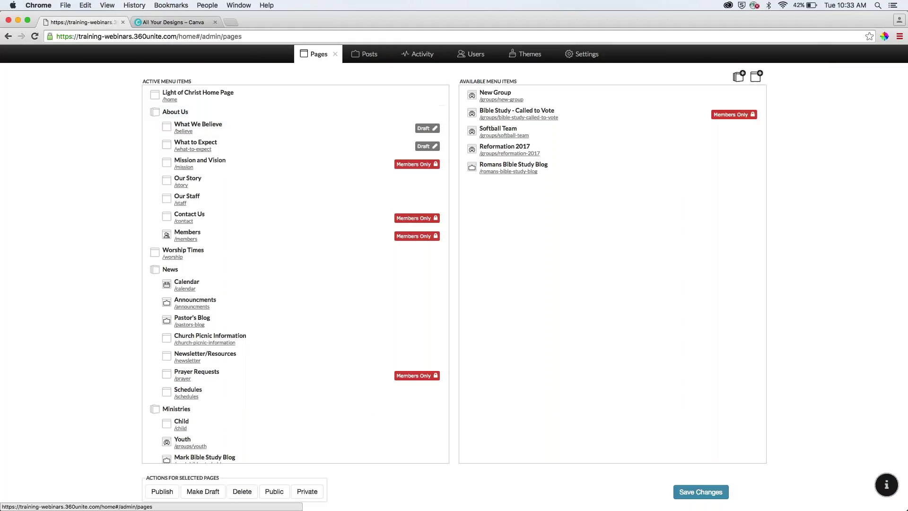
click(700, 494)
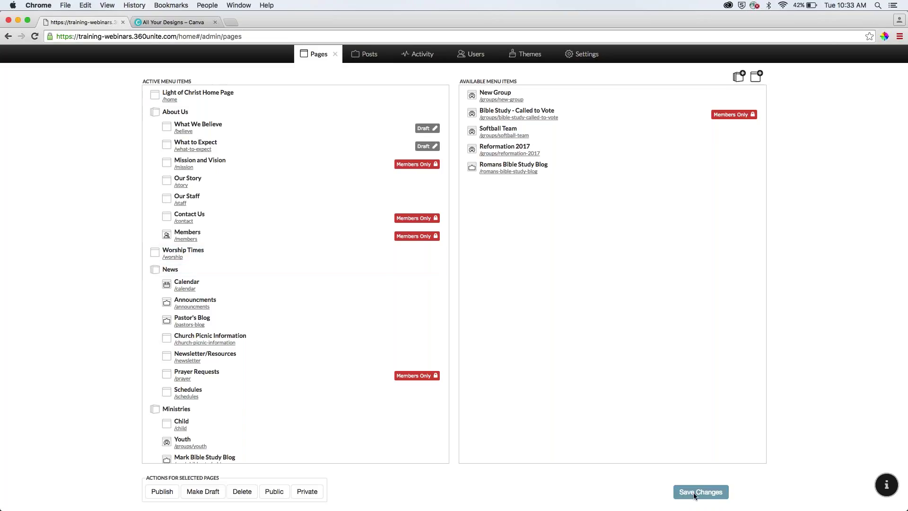
click(336, 55)
click(34, 36)
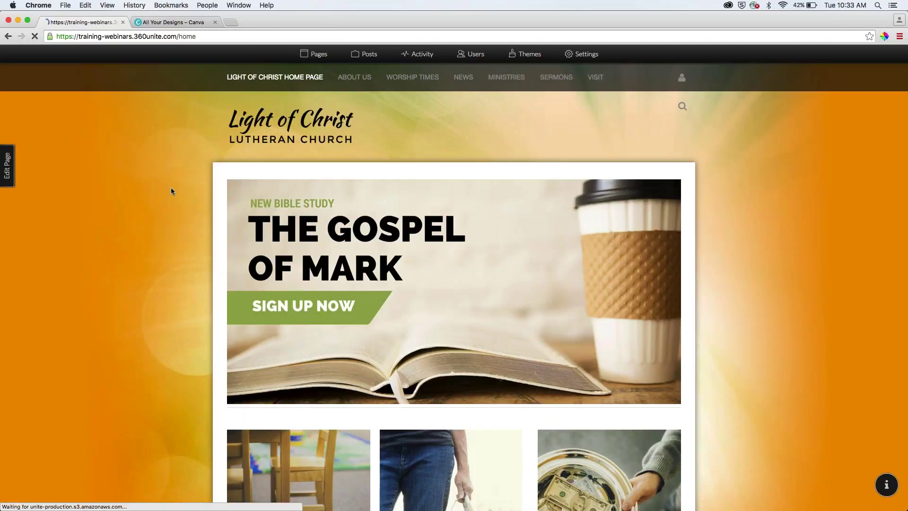
- View the draft What We Believe page on the site, and publish it from the page manager
mouse_move(355, 77)
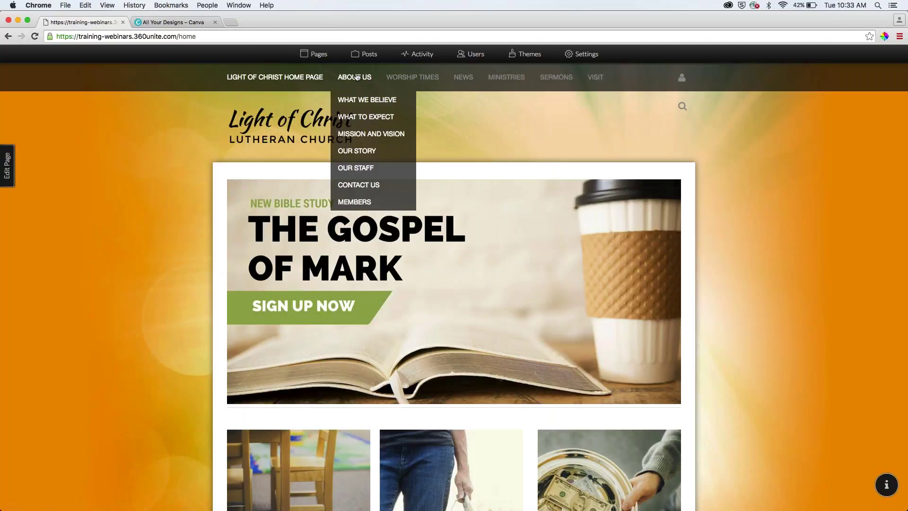
click(355, 102)
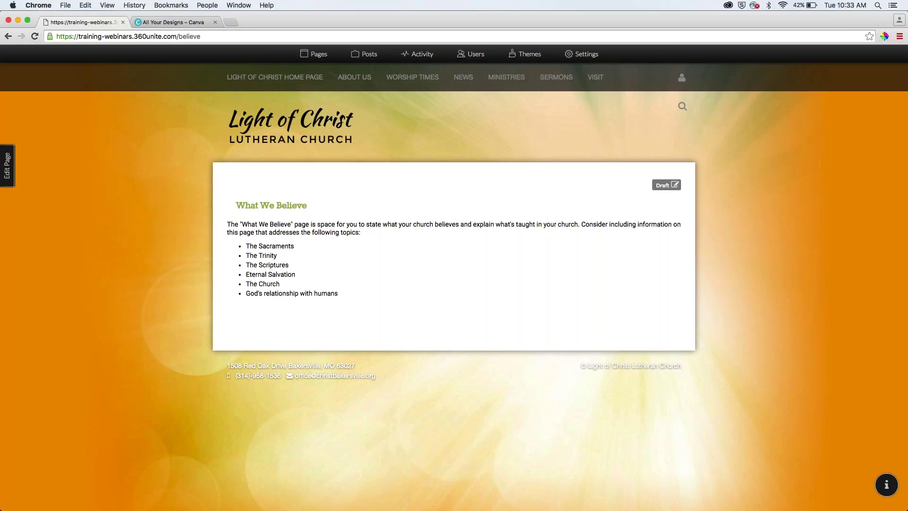
click(320, 55)
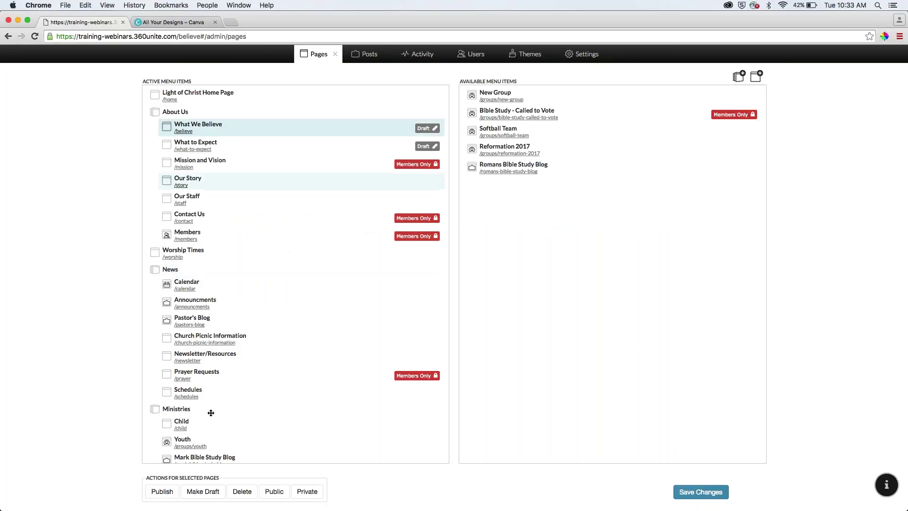
click(161, 491)
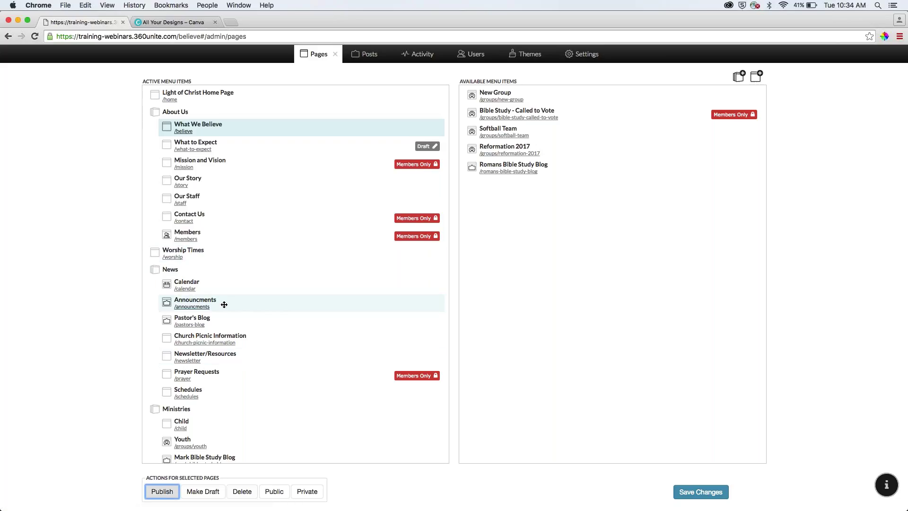
- Check the site's News menu, and permanently delete the misspelled Announcments page from the page manager
click(339, 58)
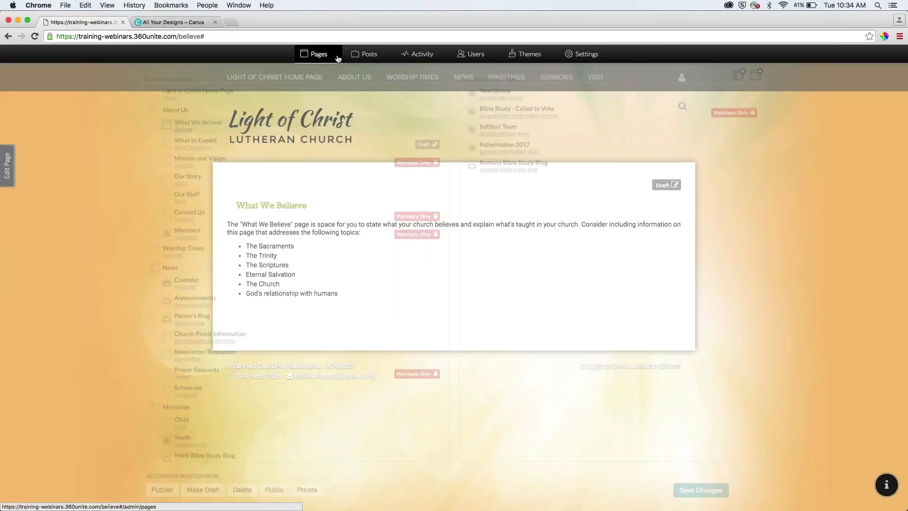
mouse_move(460, 93)
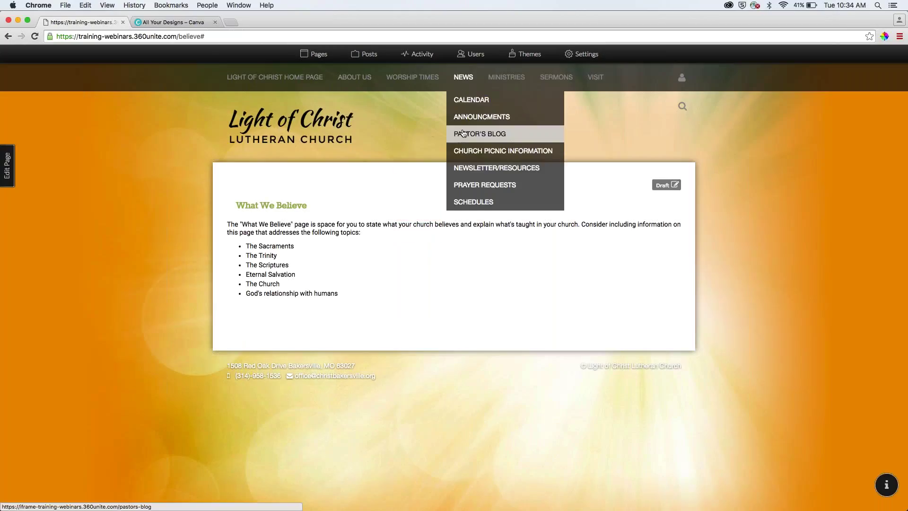
click(319, 54)
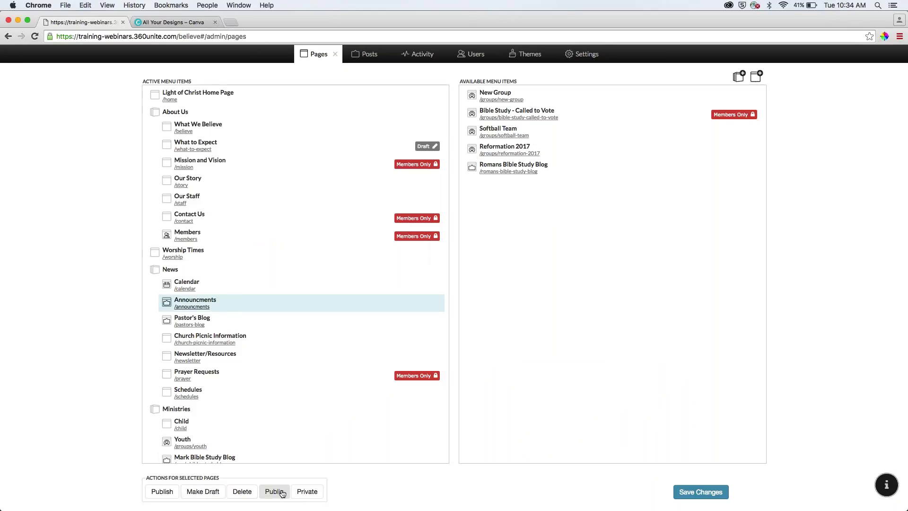
click(242, 491)
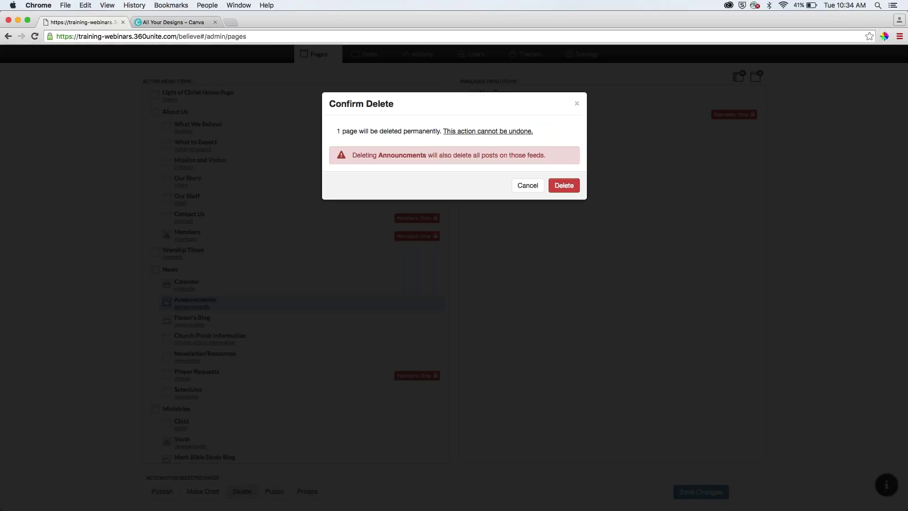
click(562, 189)
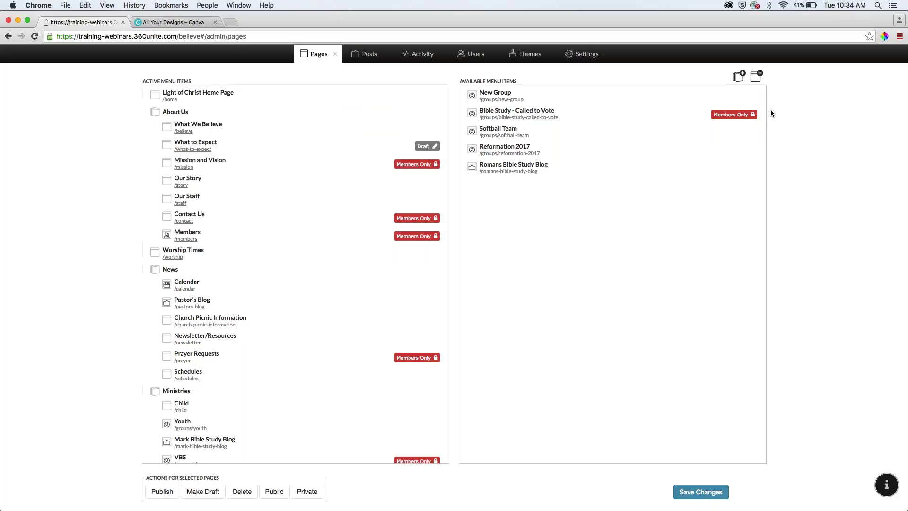
- Create a new page from the Feed Page template and name it Announcements
click(756, 77)
click(348, 158)
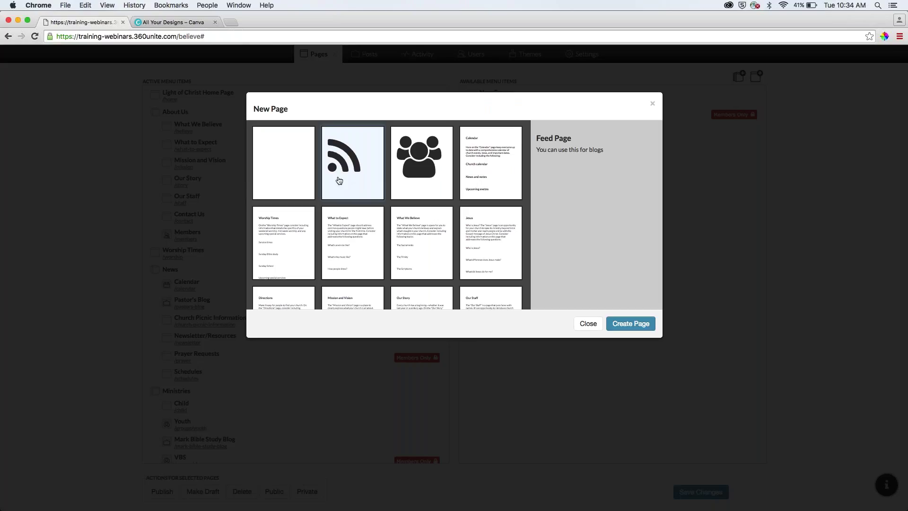
click(630, 324)
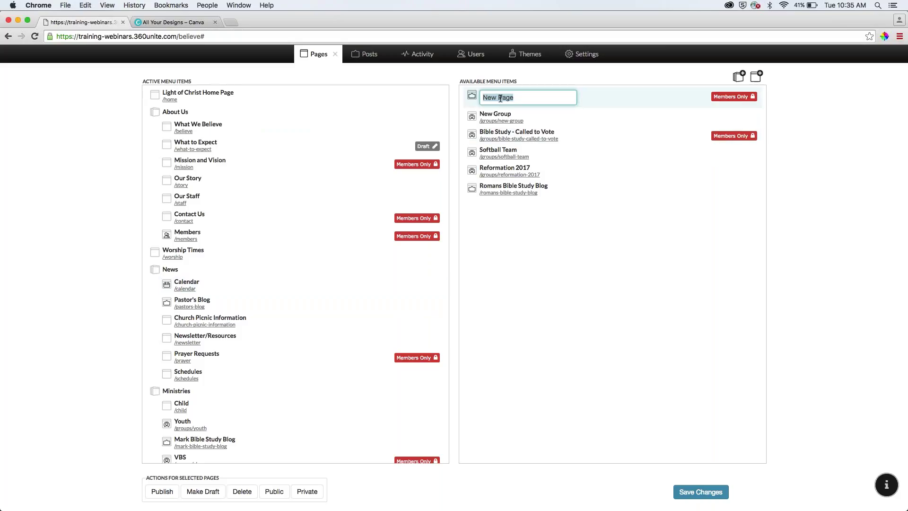
text(Announcements)
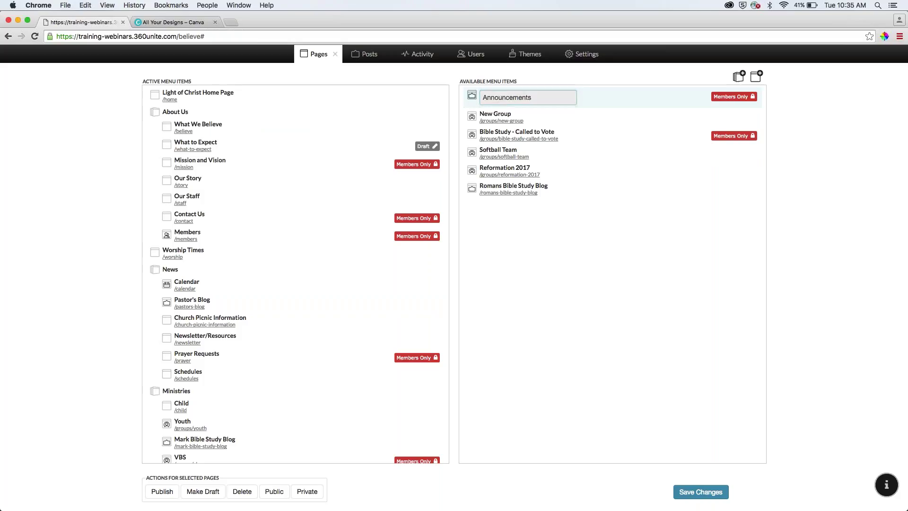
key(Return)
- Place the Announcements page under News below Calendar, save the page changes, and open it from the site's navigation
drag(492, 92, 189, 303)
click(689, 495)
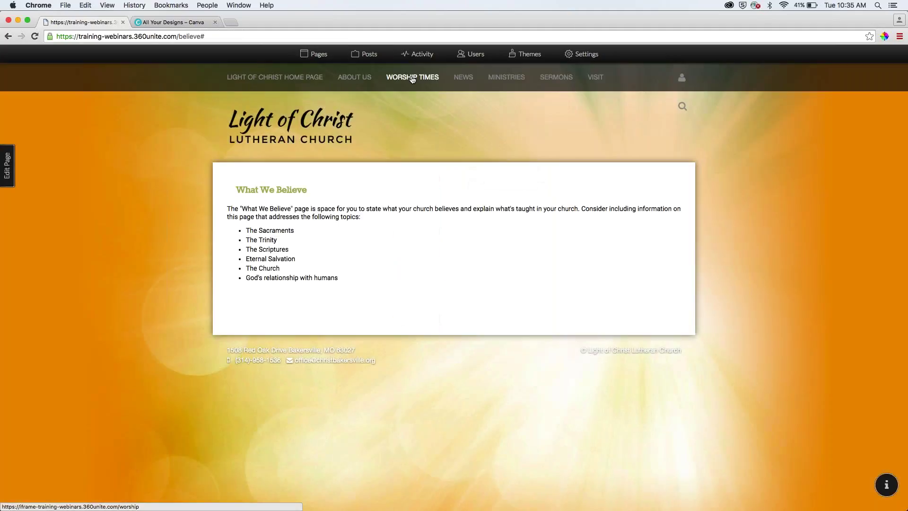
mouse_move(462, 77)
click(466, 118)
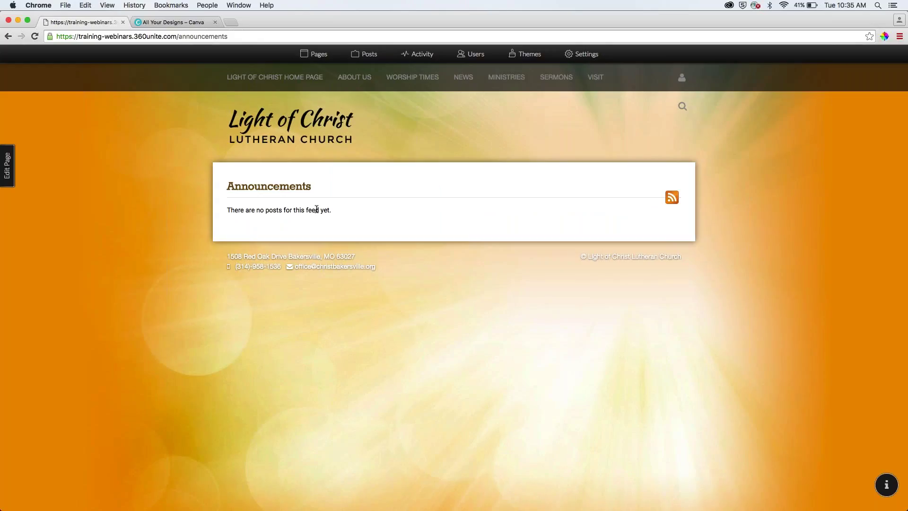
- Create a post titled Upcoming Bible Study with the body text Details on the Announcements page, and leave page editing
click(7, 166)
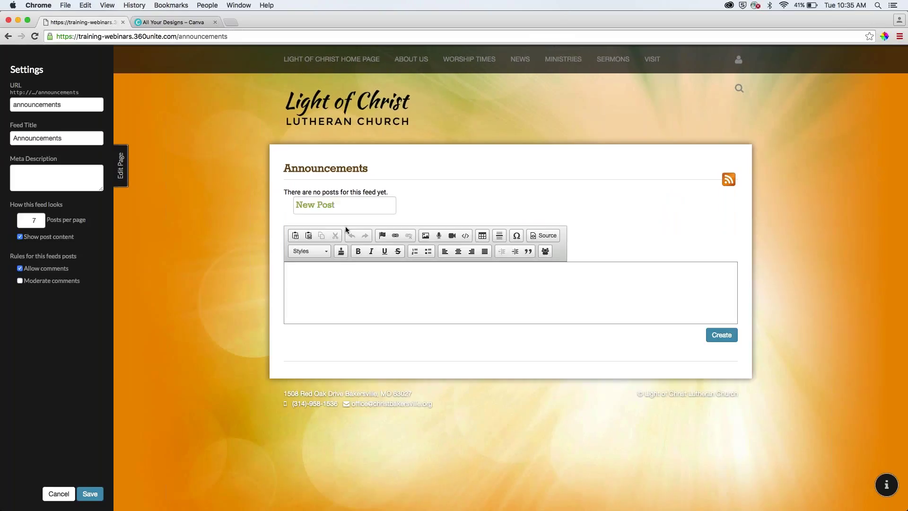
double_click(326, 204)
key(super+a)
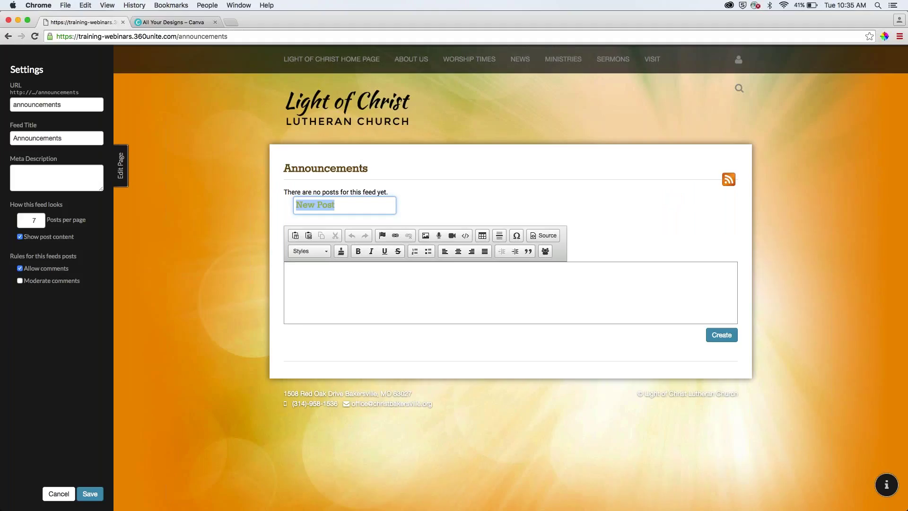
text(U)
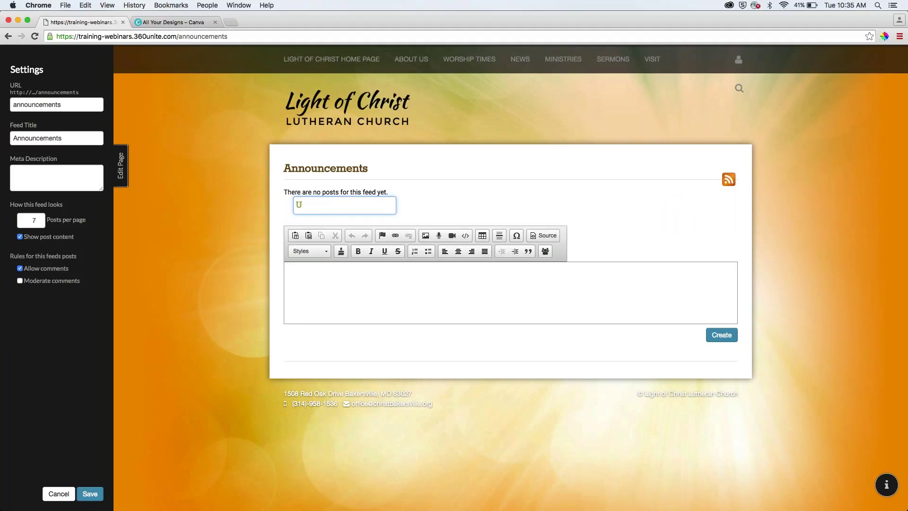
text(pcomming Bible Study)
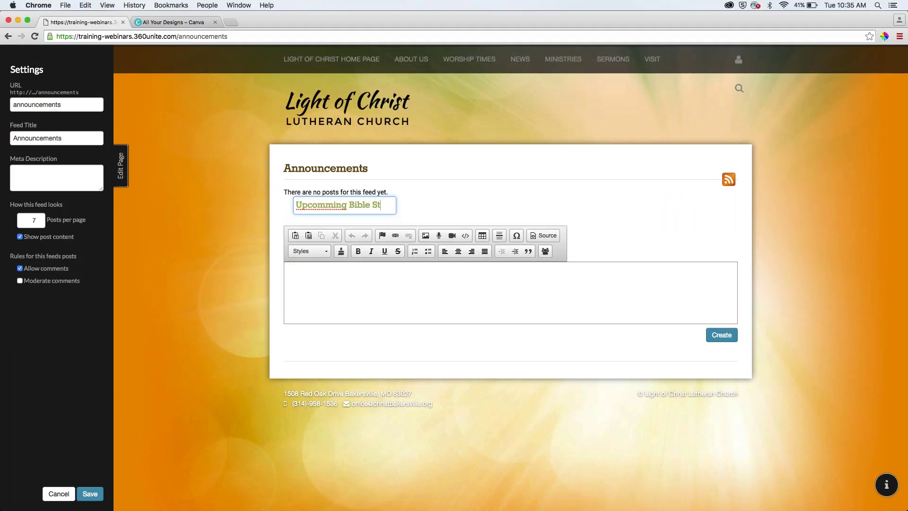
right_click(321, 205)
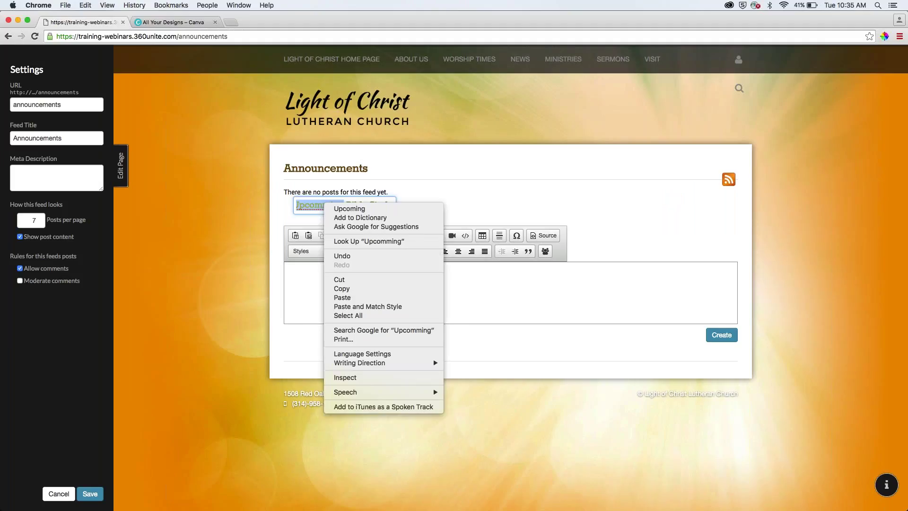
click(338, 206)
click(293, 270)
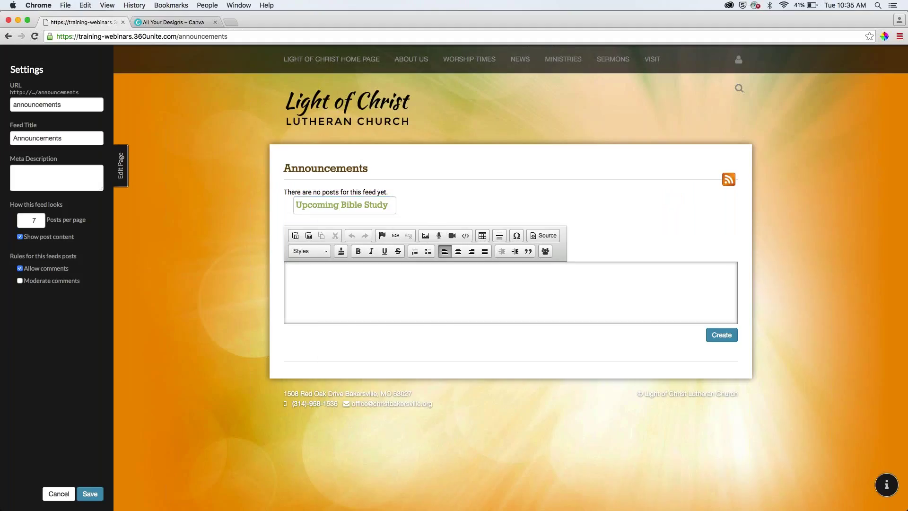
text(Details)
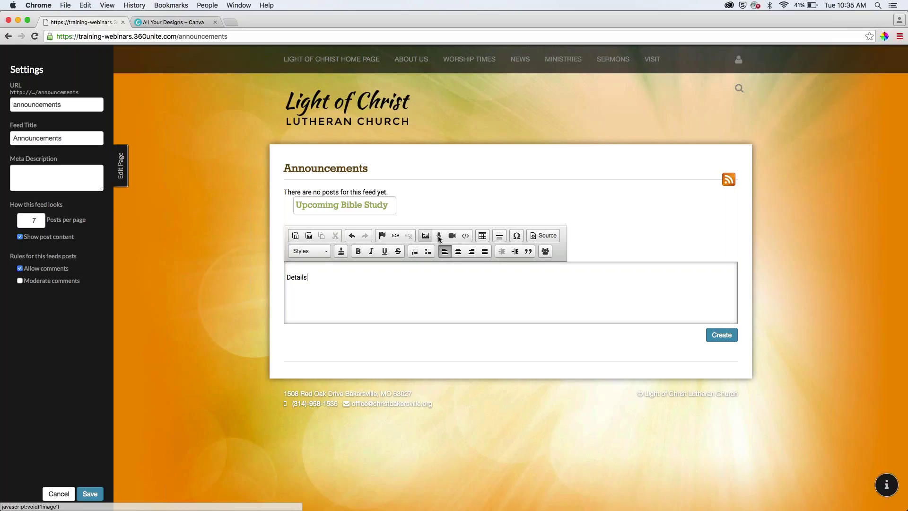
click(724, 337)
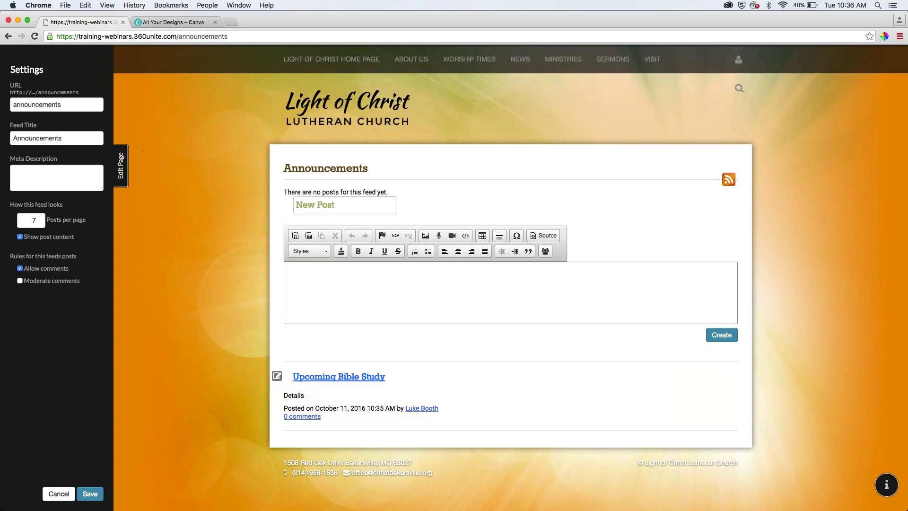
click(121, 168)
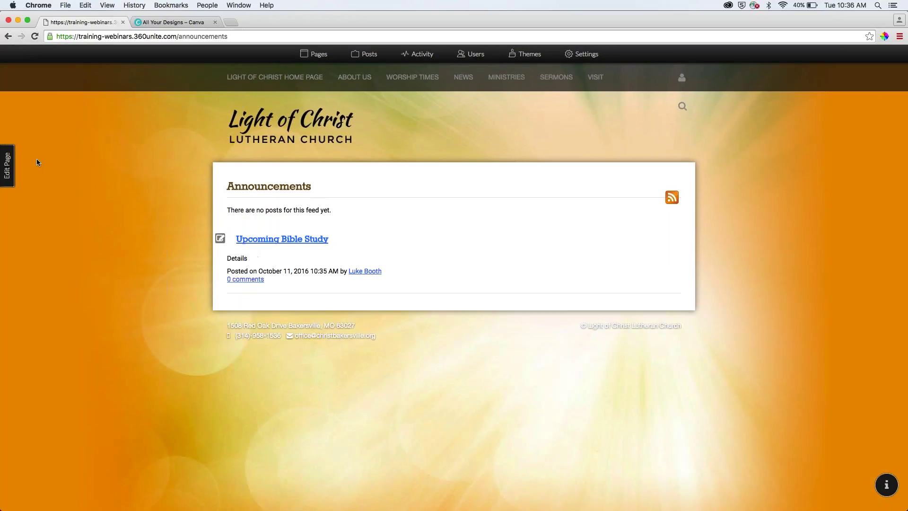
- Set the Announcements feed to 5 posts per page, turn off showing post content, and save the settings
click(7, 166)
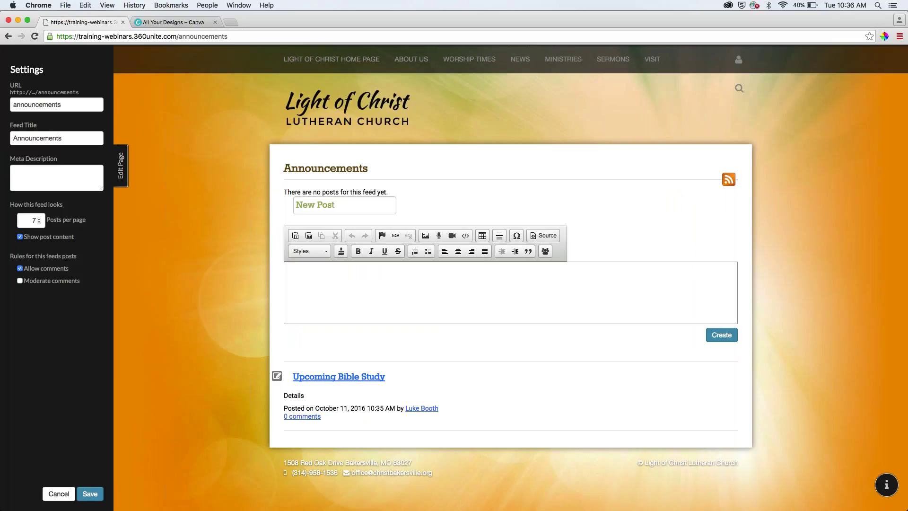
click(39, 222)
click(20, 237)
click(90, 493)
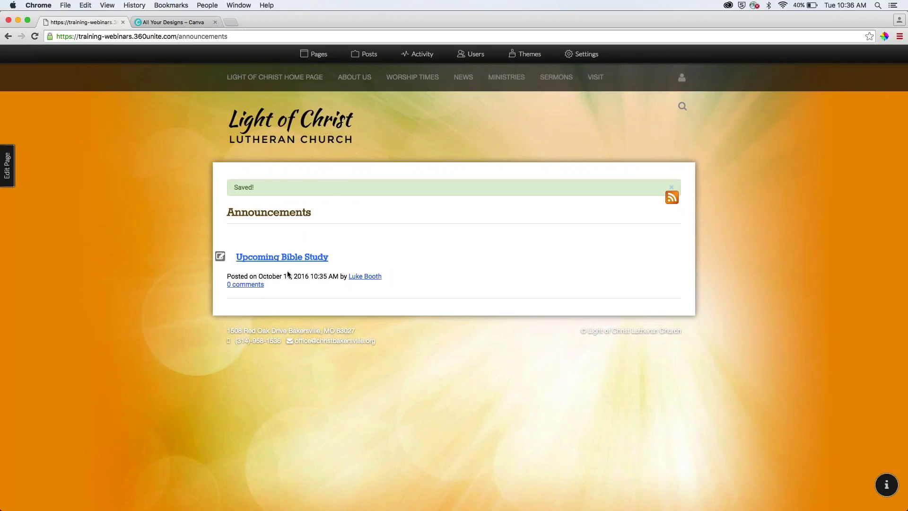
- Review the Announcements feed's display settings, comment rules and post editor without changing anything
click(8, 165)
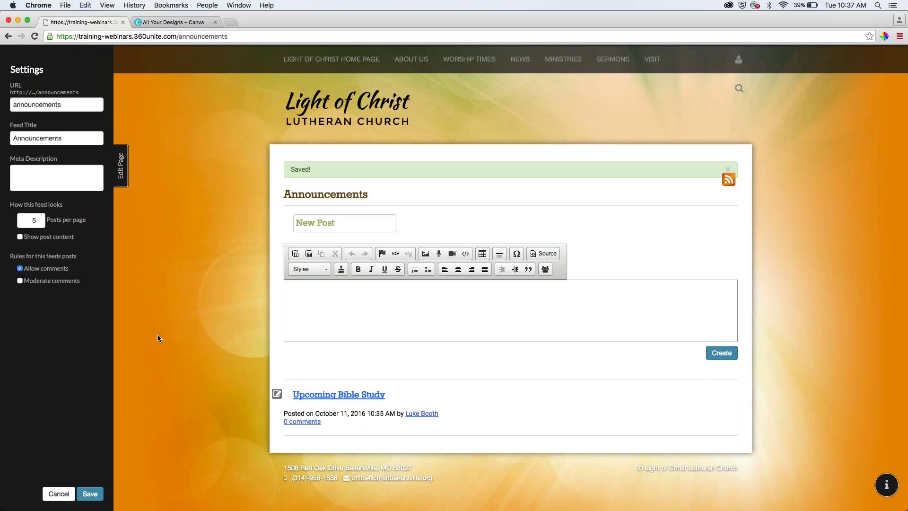
click(120, 165)
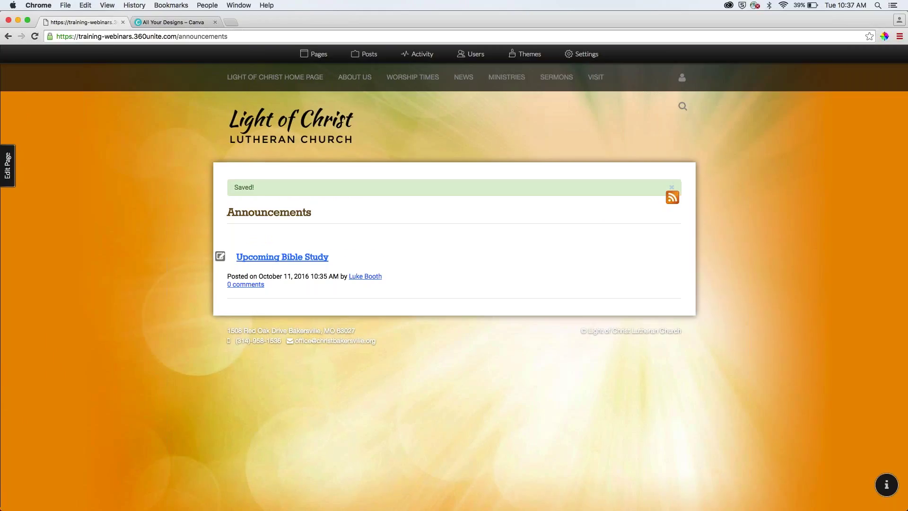
click(8, 173)
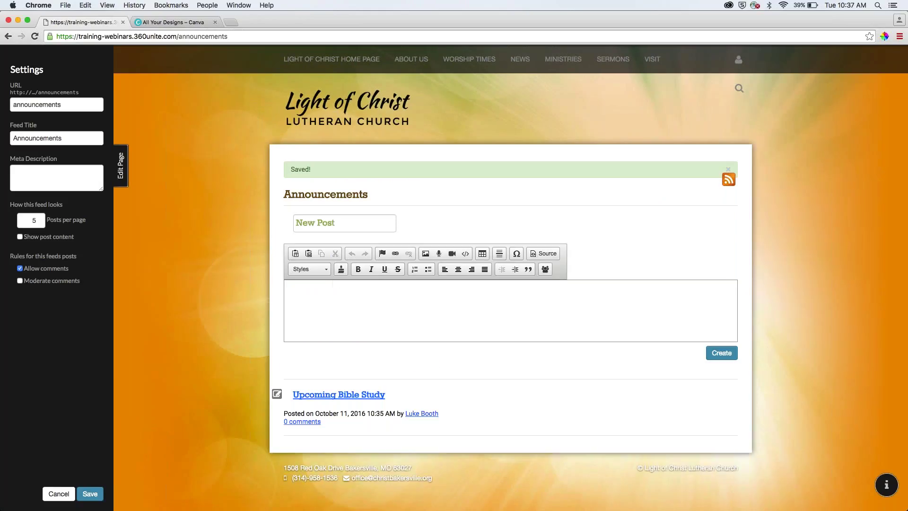
click(121, 163)
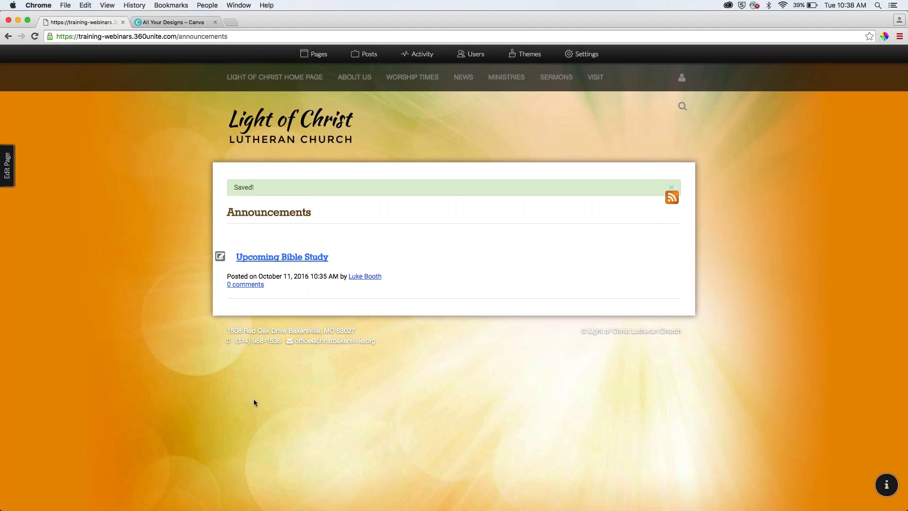
- Reassign the Recognition post from the Sermons feed to the Announcements feed, and return to the Announcements page
click(370, 57)
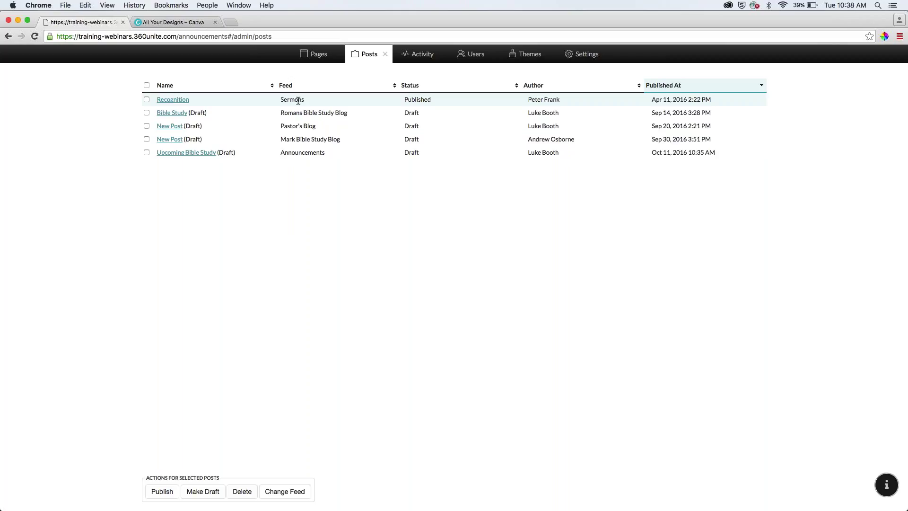
click(147, 100)
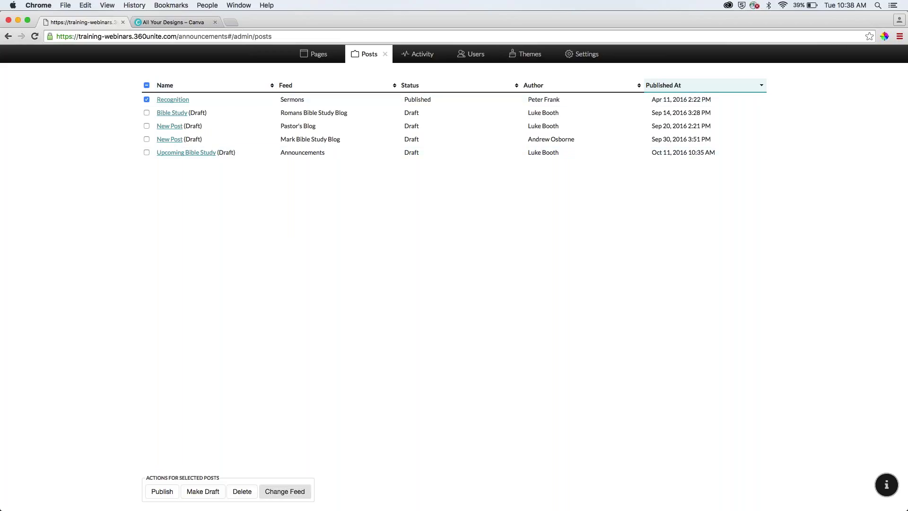
click(294, 492)
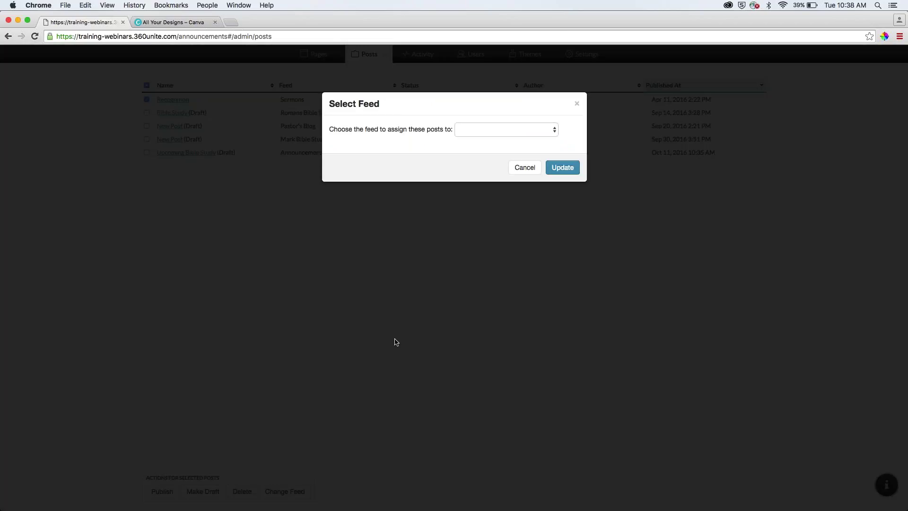
click(492, 130)
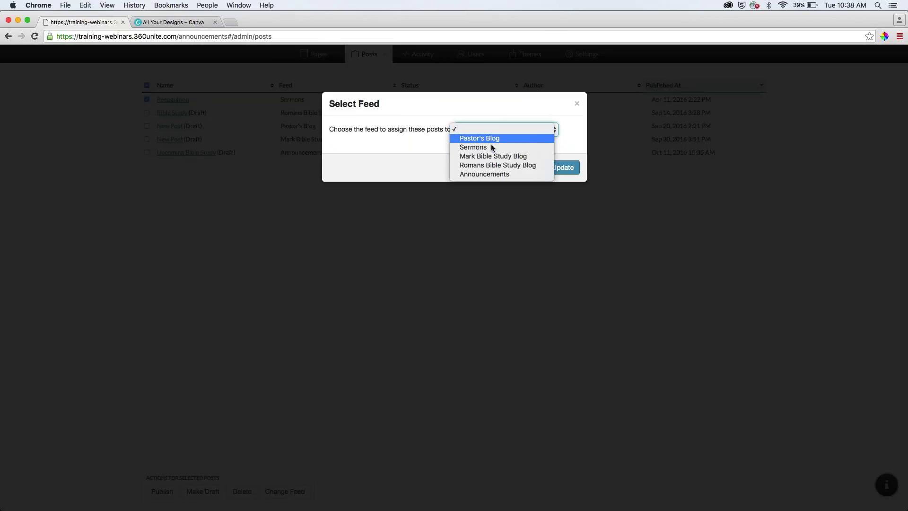
click(476, 172)
key(Return)
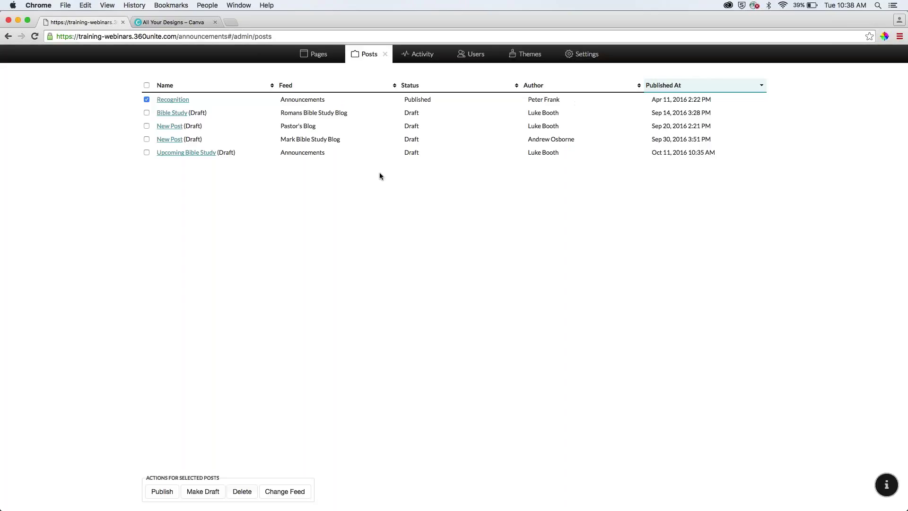
click(386, 55)
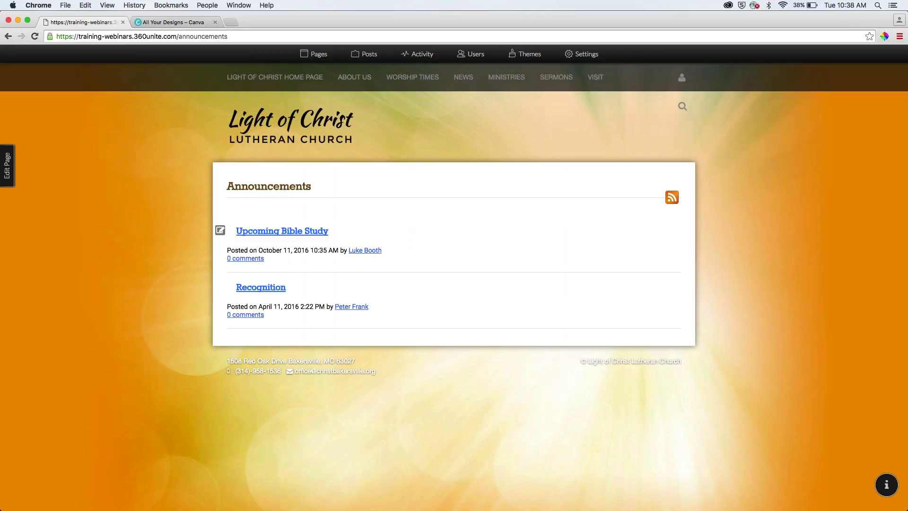
- Open the Recognition post from the site's list of posts and read through its page
click(365, 54)
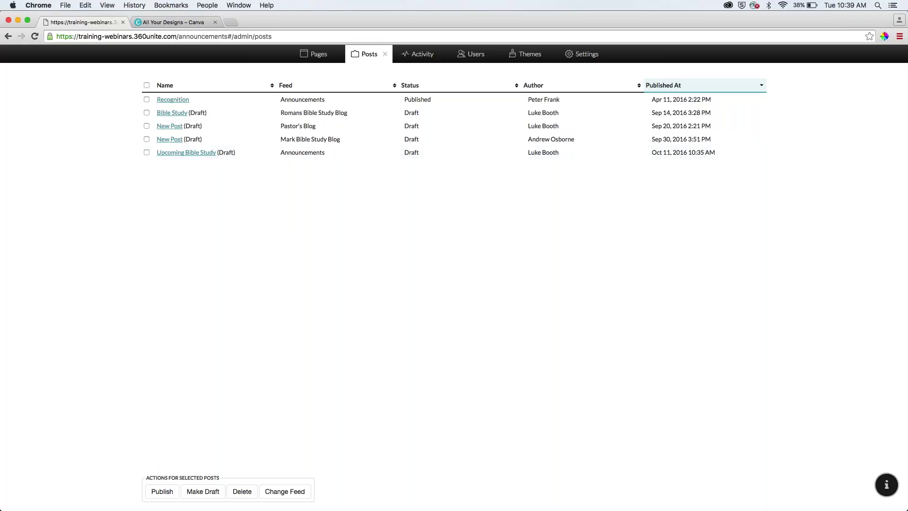
click(179, 100)
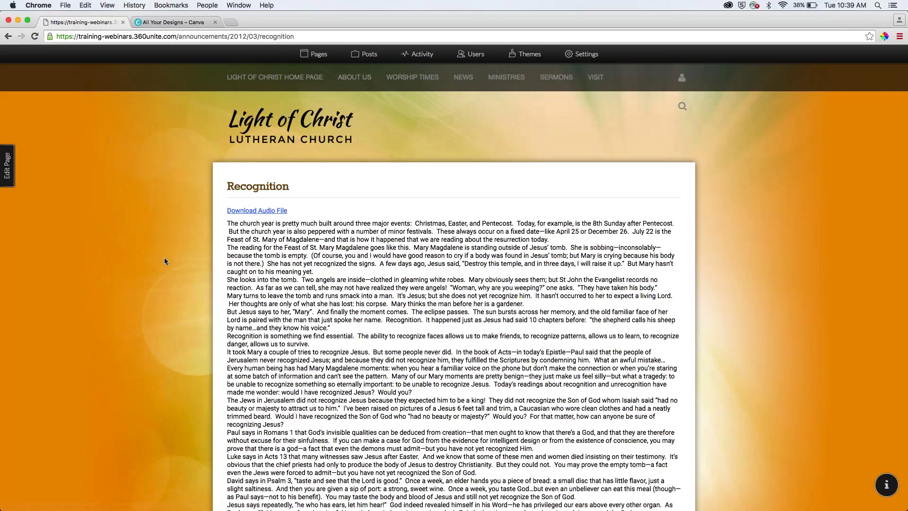
scroll(163, 257, down, 5)
scroll(164, 260, up, 5)
- Look over the church account settings, the list of users and the mailing lists
click(590, 58)
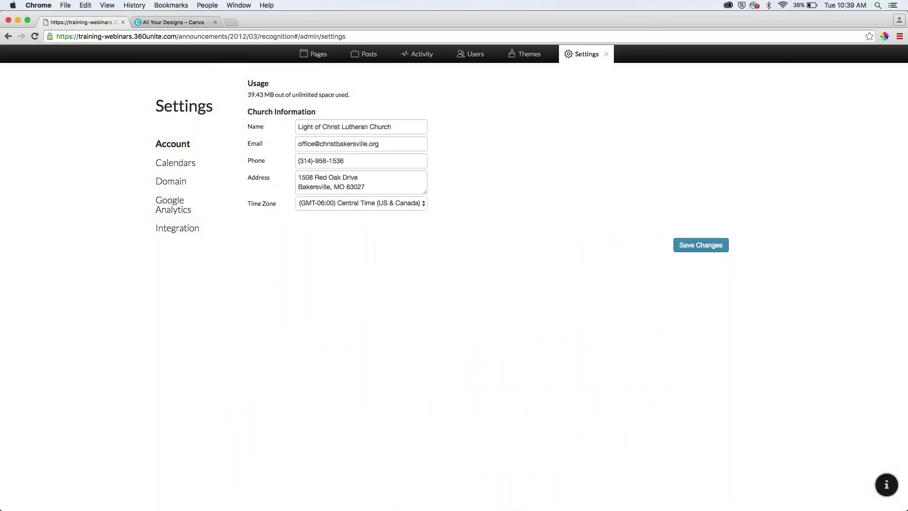
click(472, 56)
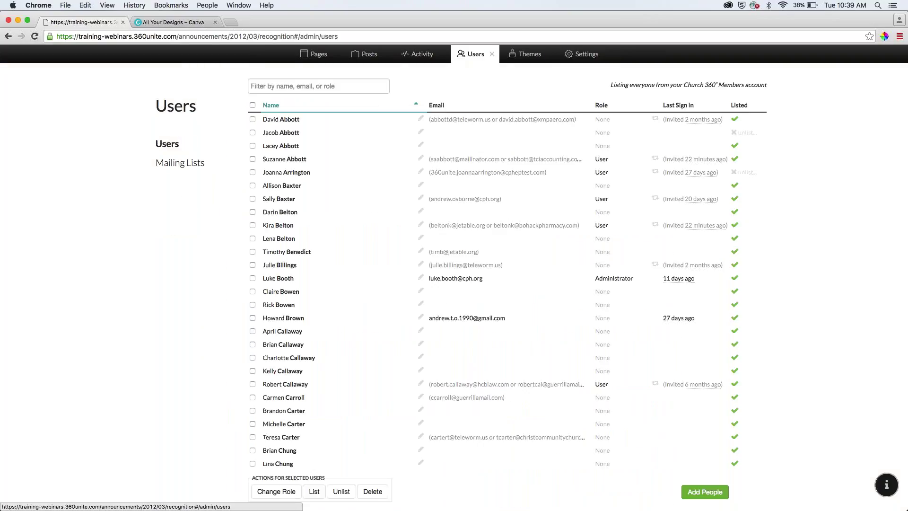
click(186, 163)
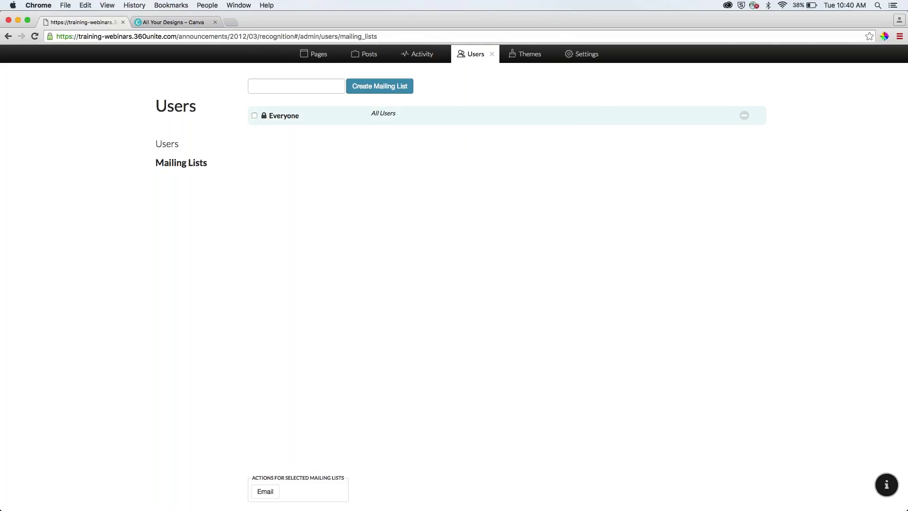
- Start an email to the Everyone mailing list, show the recipient's full address, and discard the message
click(255, 115)
click(269, 492)
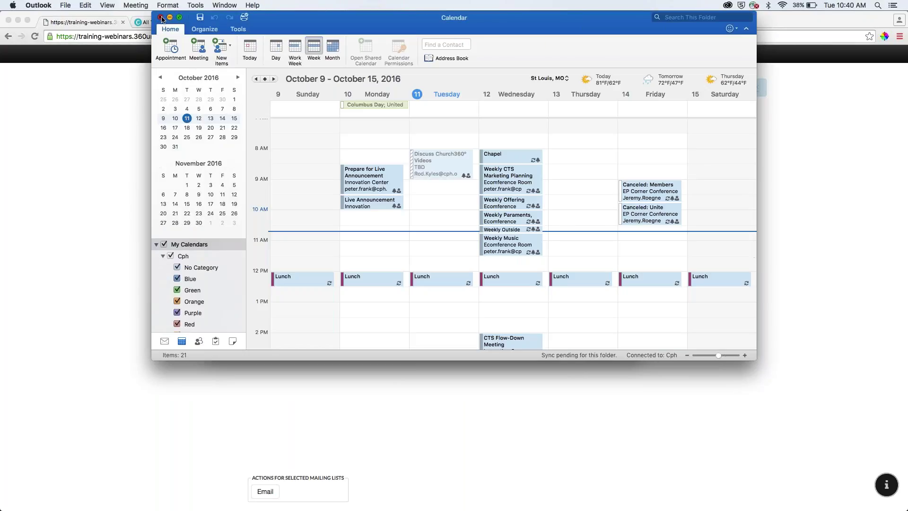
click(161, 17)
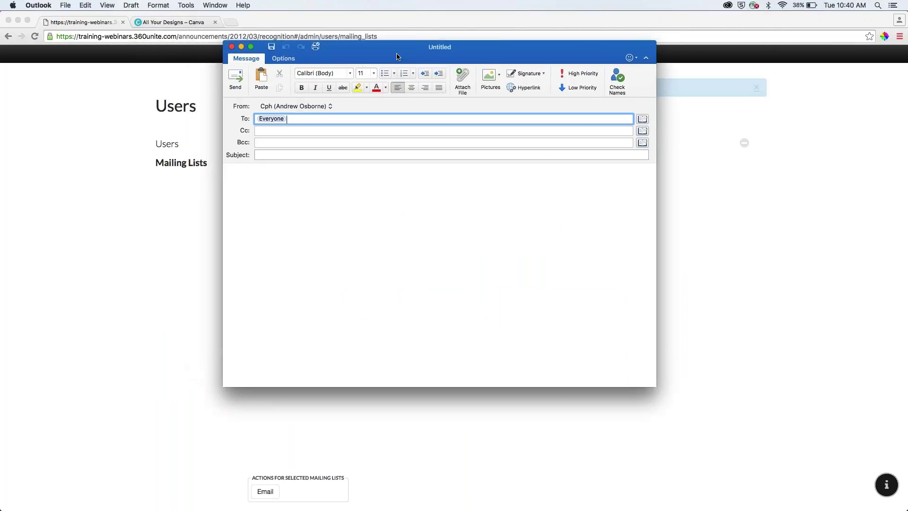
double_click(293, 125)
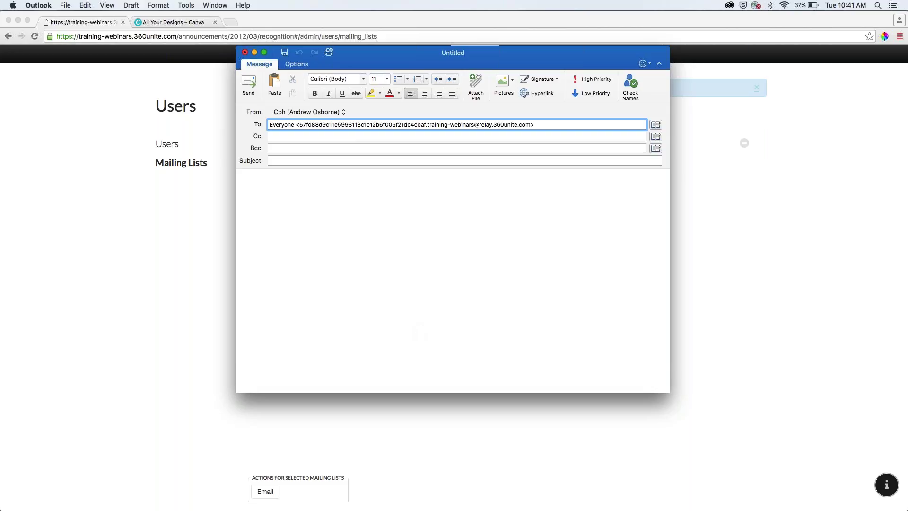
click(245, 52)
click(409, 121)
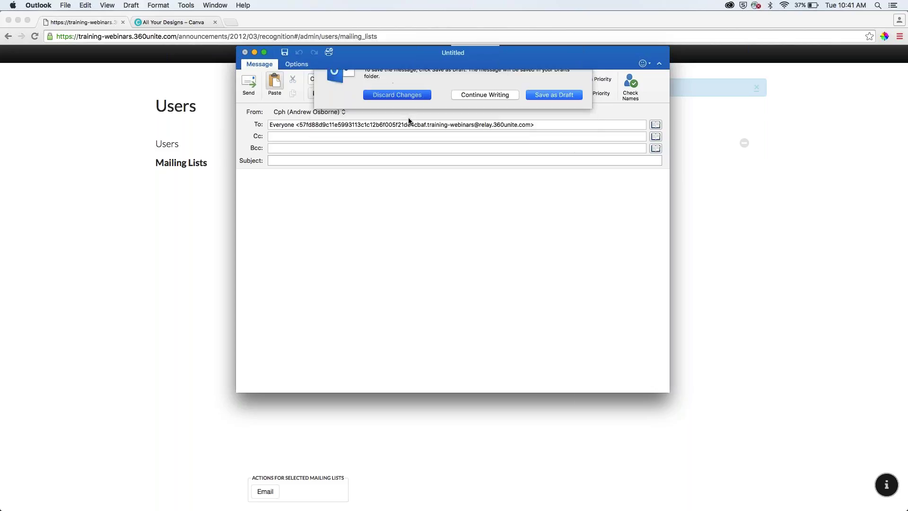
- Create a mailing list named Bible Study
click(274, 115)
click(274, 115)
text(B)
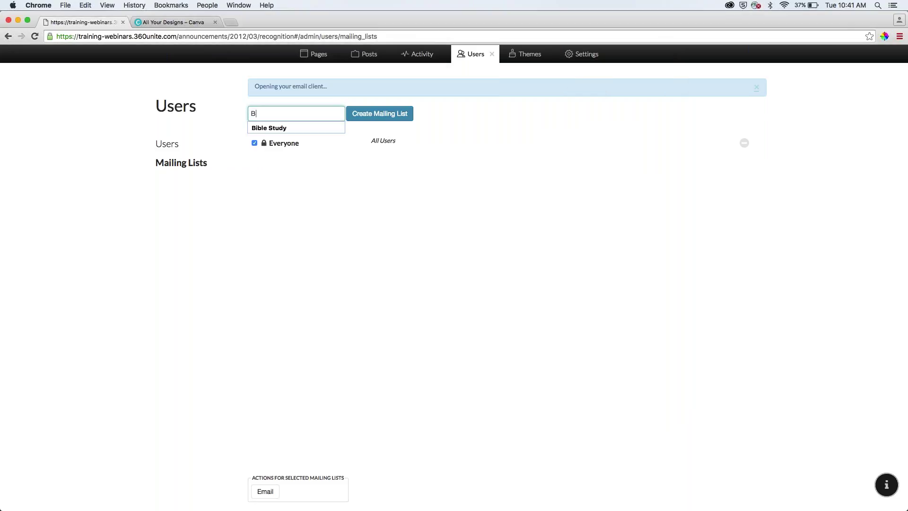
text(ible Study)
click(362, 118)
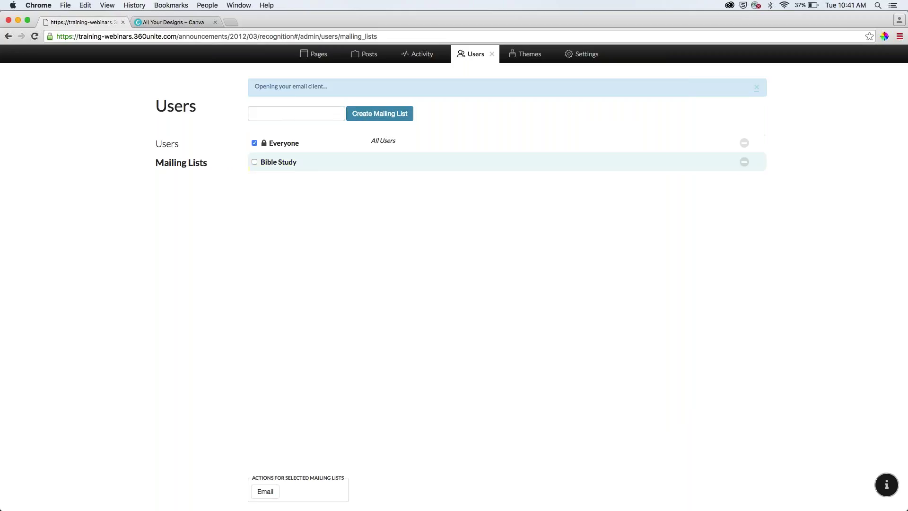
- Edit the Bible Study mailing list and add three individual people as its recipients
click(335, 161)
click(407, 162)
scroll(426, 230, down, 6)
click(425, 231)
click(460, 165)
click(436, 229)
key(Down)
scroll(468, 254, down, 10)
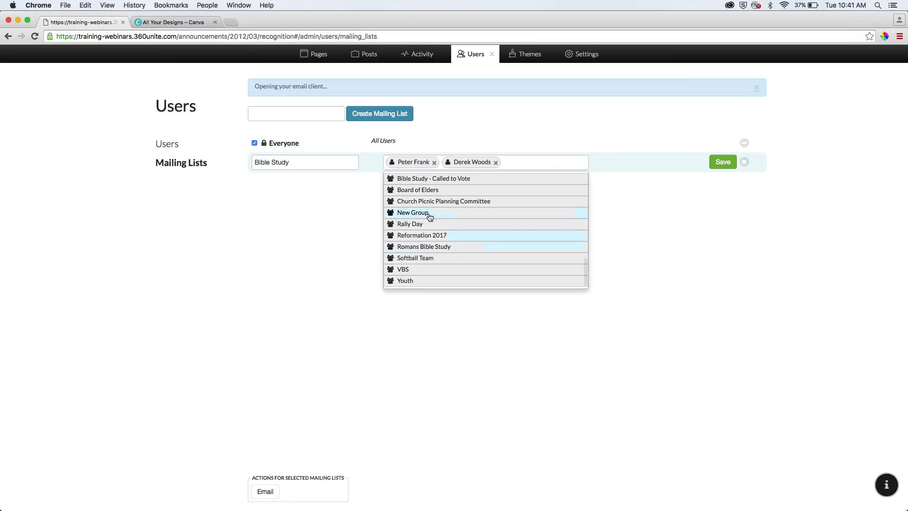
scroll(414, 202, up, 10)
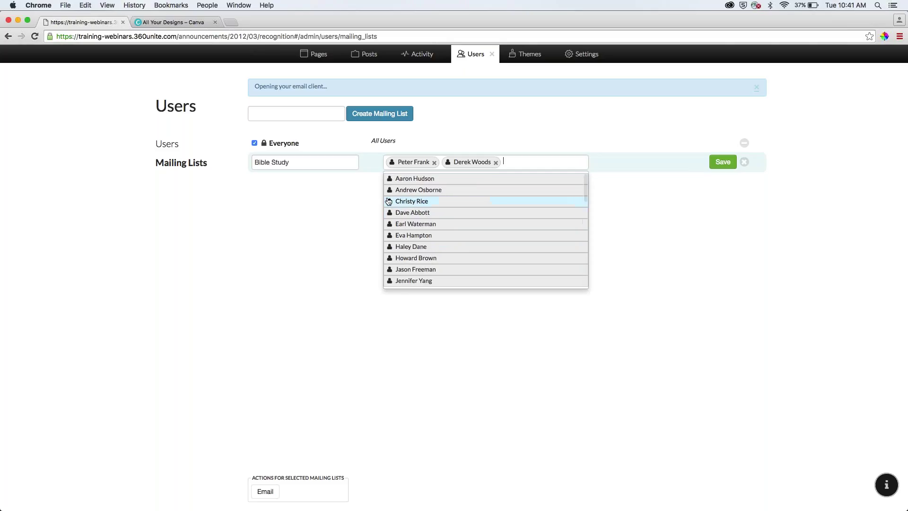
click(410, 226)
- Add the Bible Study - Called to Vote group to the Bible Study mailing list and save the list
click(574, 163)
scroll(403, 264, down, 10)
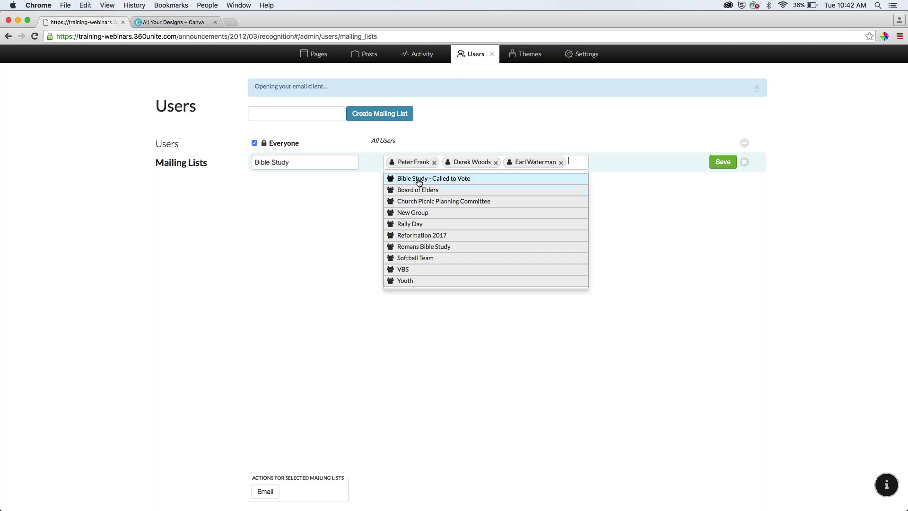
scroll(419, 198, up, 2)
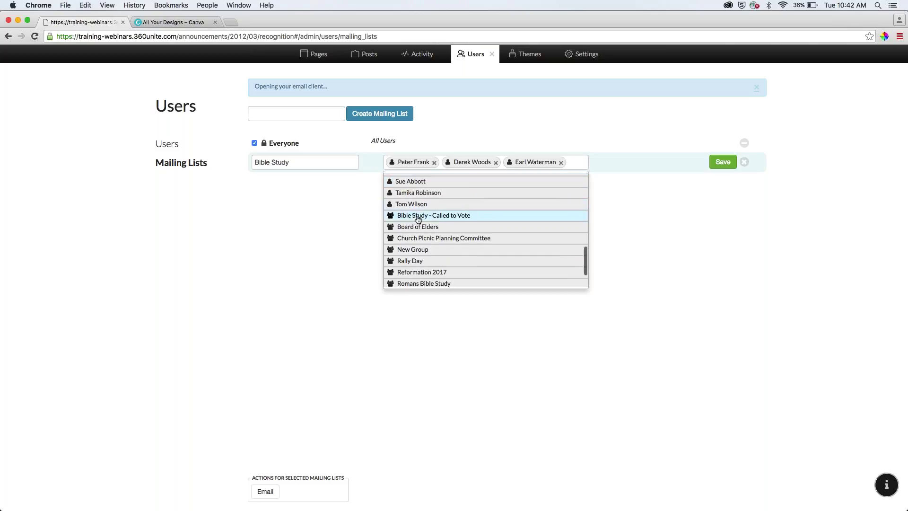
click(418, 216)
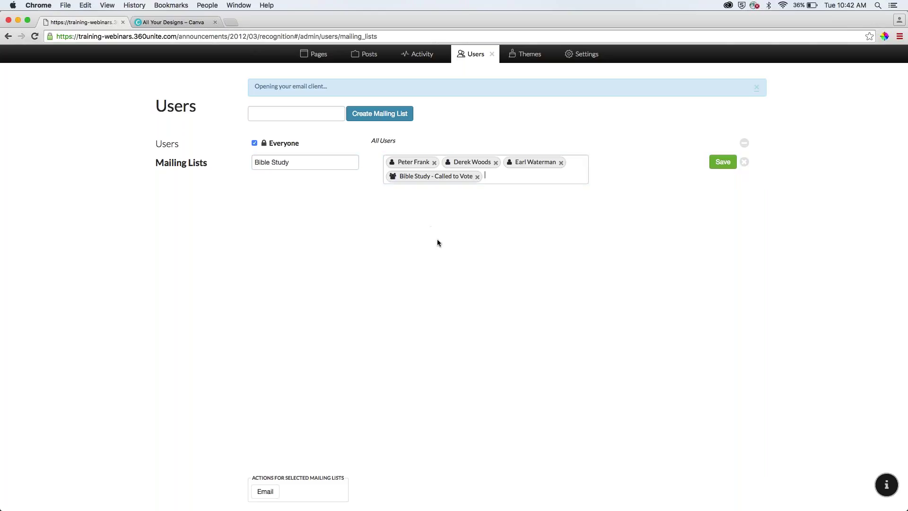
click(719, 161)
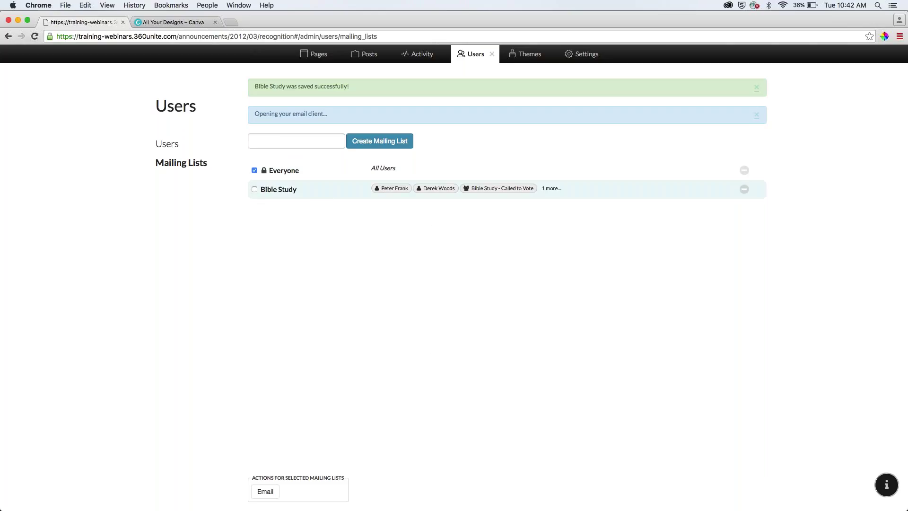
- Select the Bible Study mailing list instead of Everyone, and close the user administration
click(254, 189)
click(254, 170)
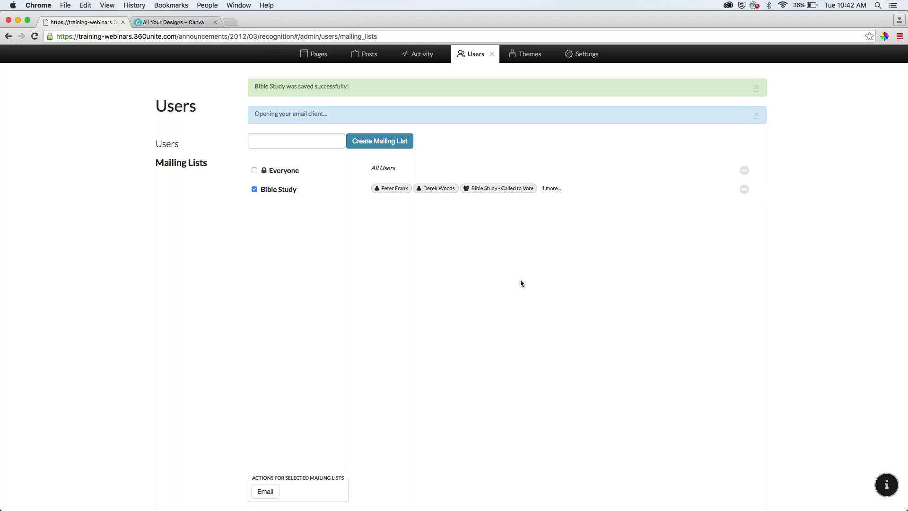
click(492, 55)
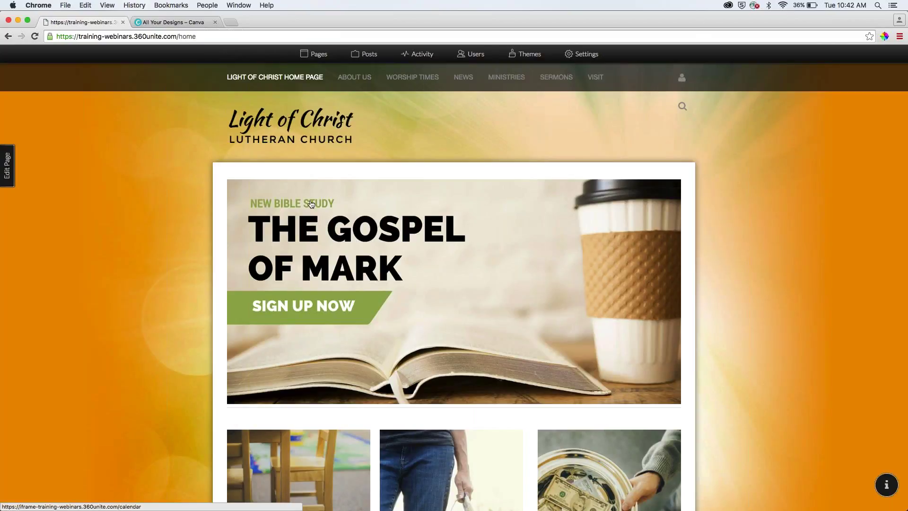
- Create a page from the Group template and name it Bible Study
click(319, 55)
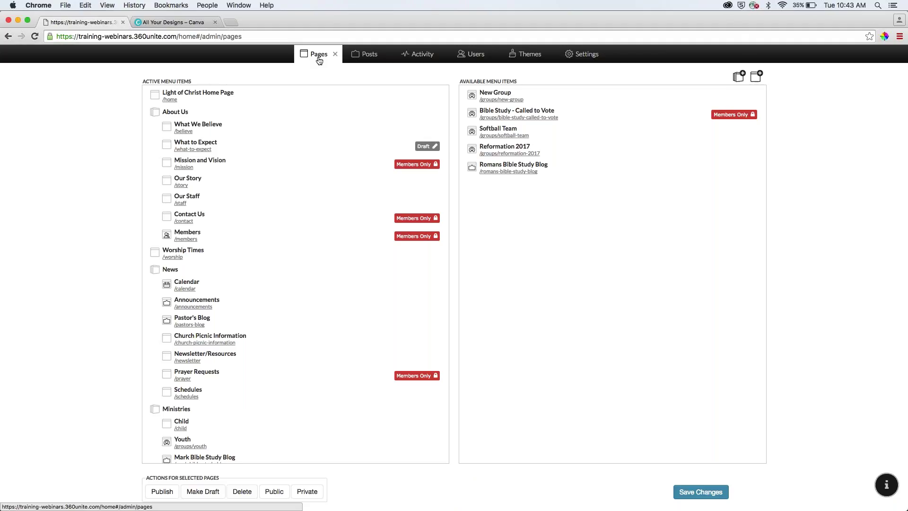
click(757, 79)
click(757, 78)
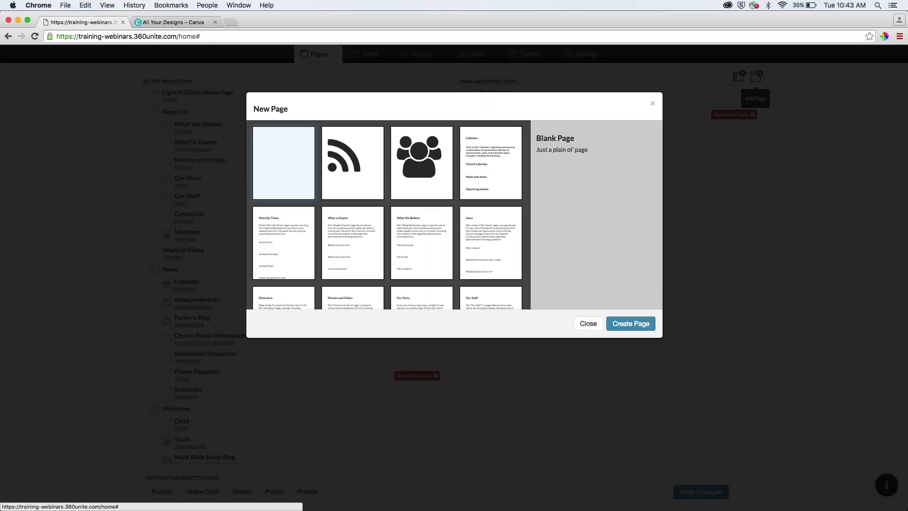
click(415, 164)
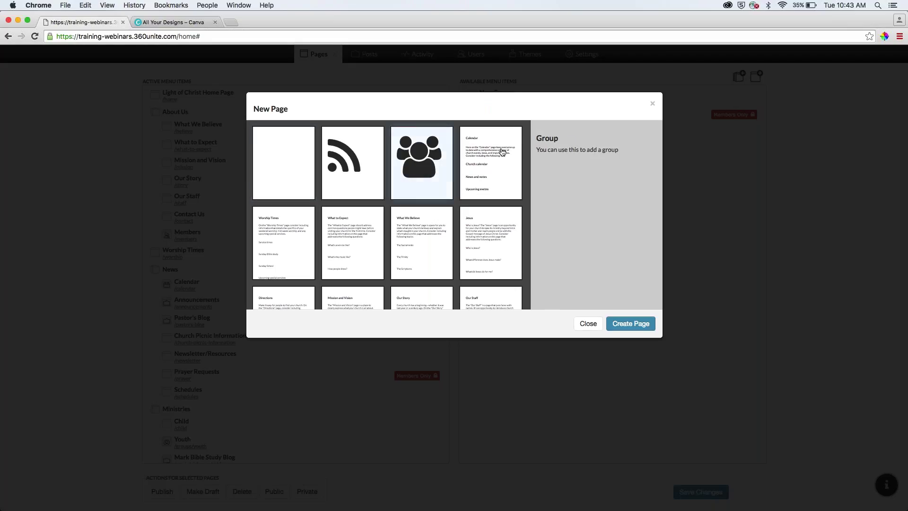
click(632, 324)
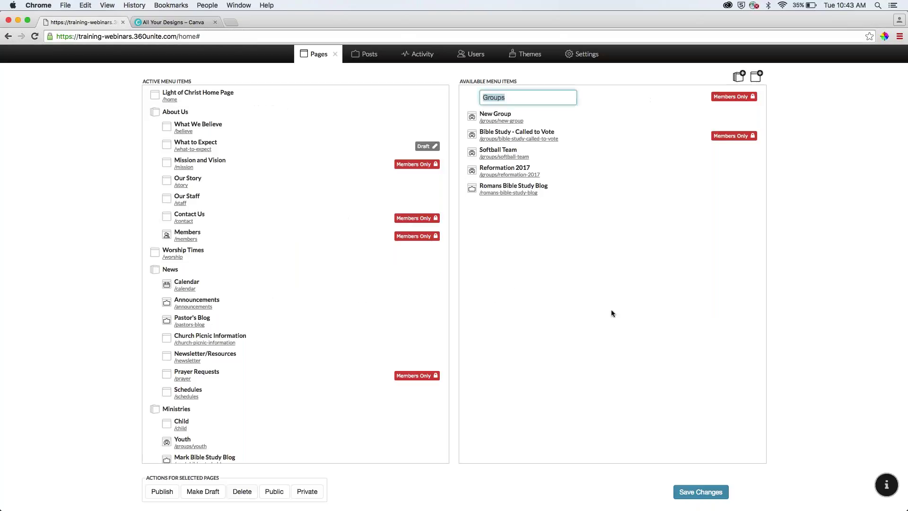
text(Bib)
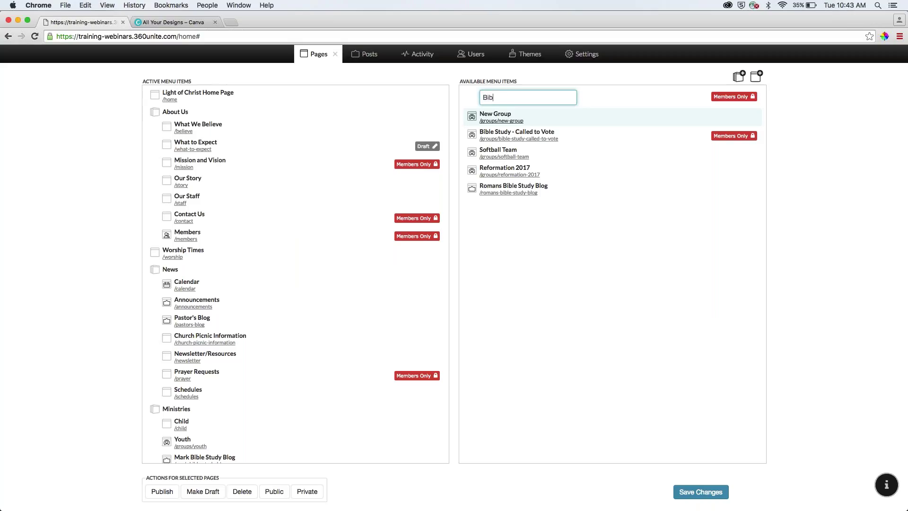
text(le Study)
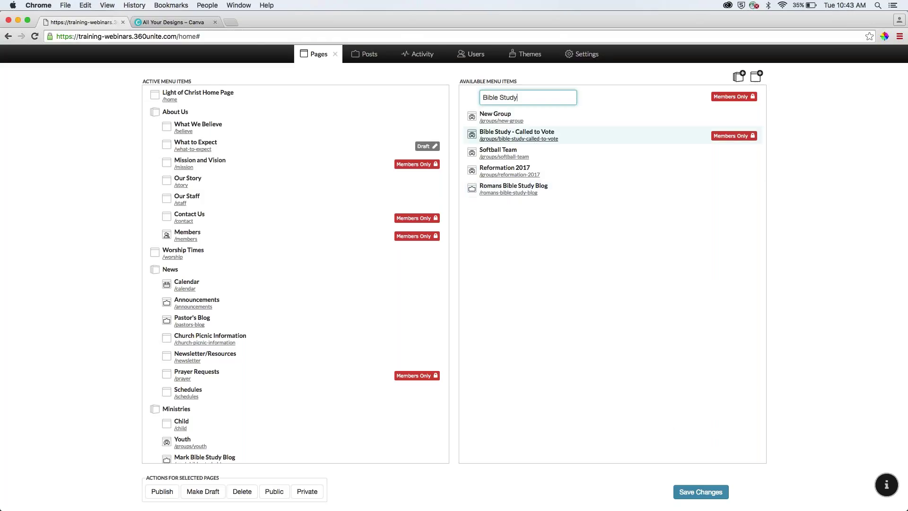
key(Return)
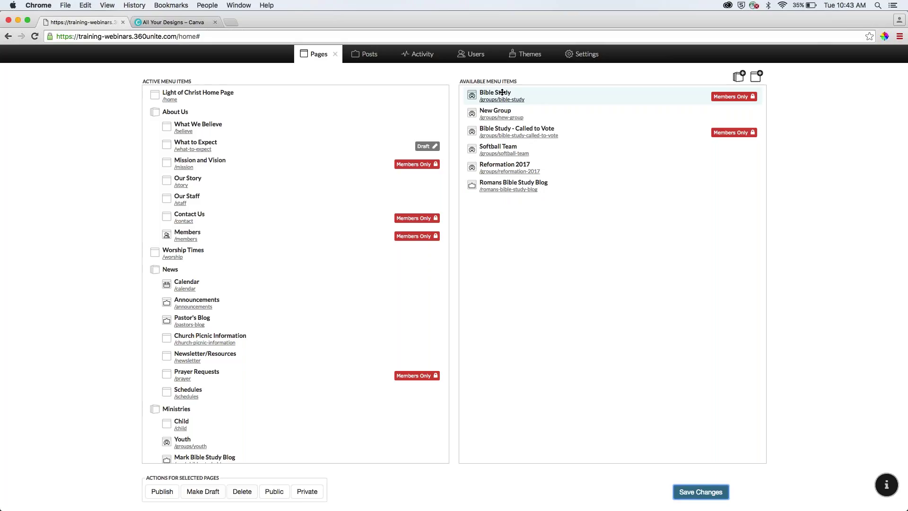
- Place the Bible Study group page under Ministries between Child and Youth, save the changes, and close the page manager
drag(502, 92, 188, 442)
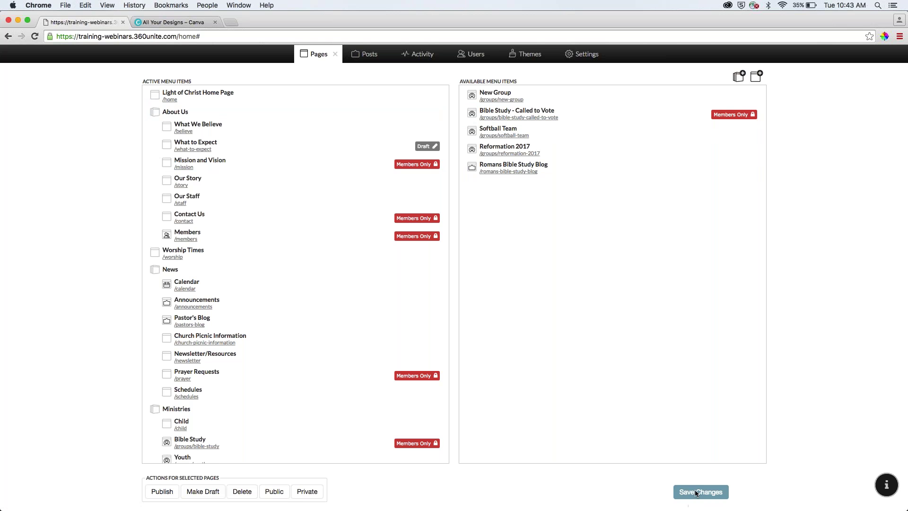
click(335, 53)
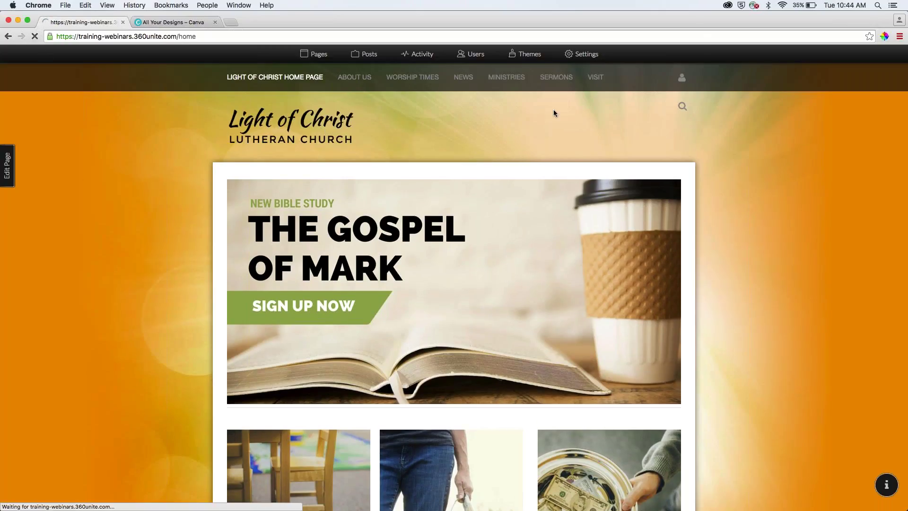
- View the Bible Study group page through the site's Ministries navigation, and return to the home page
click(508, 97)
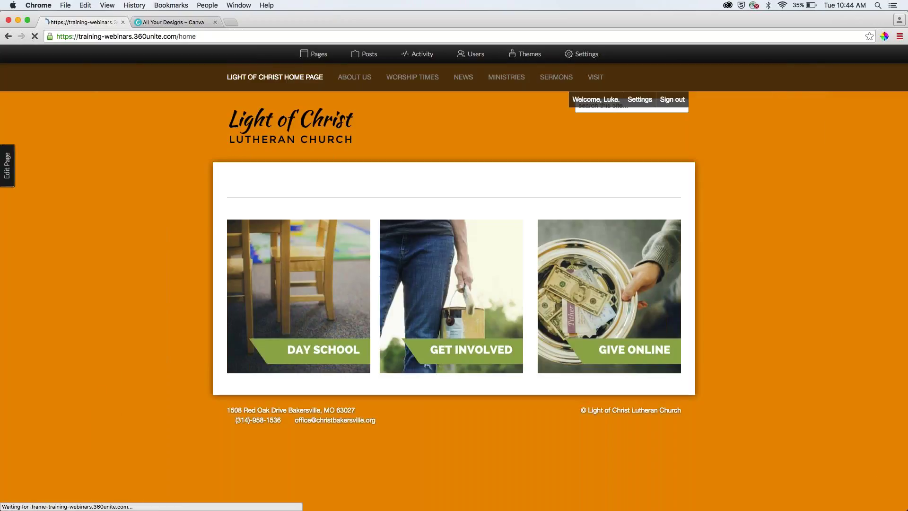
mouse_move(508, 78)
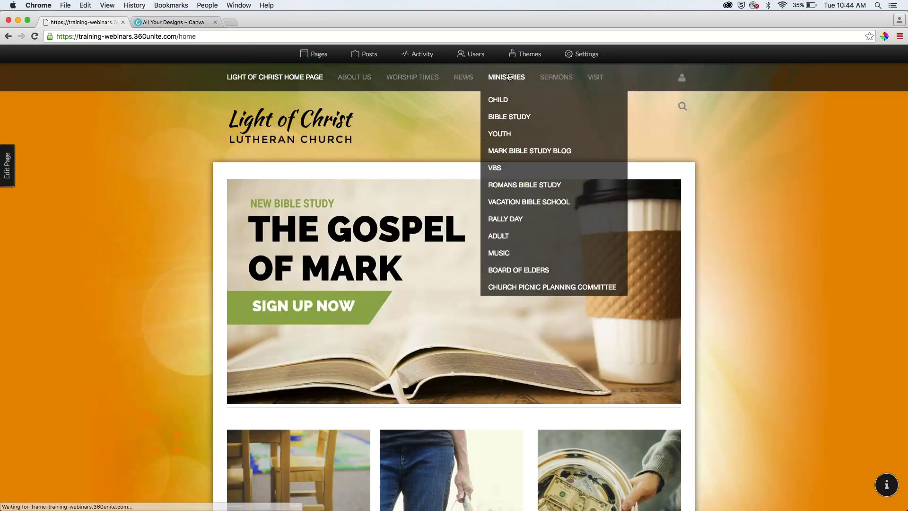
click(529, 118)
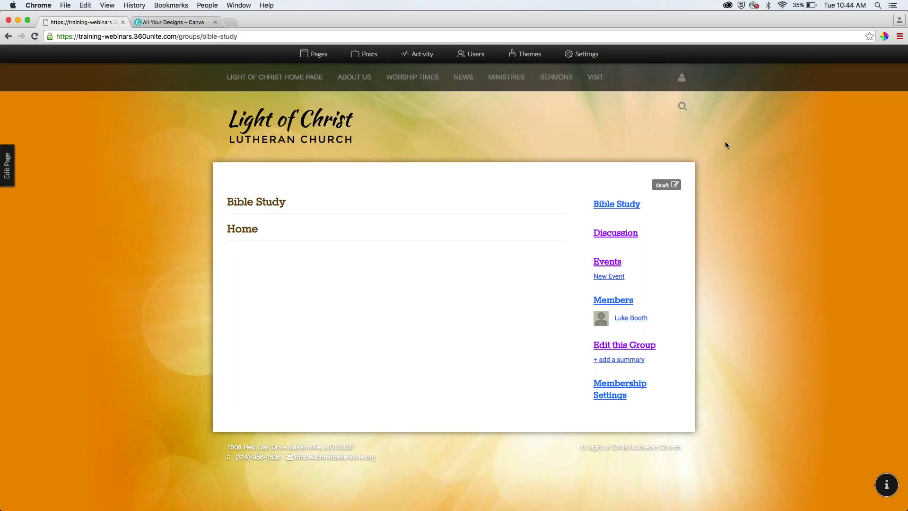
mouse_move(510, 76)
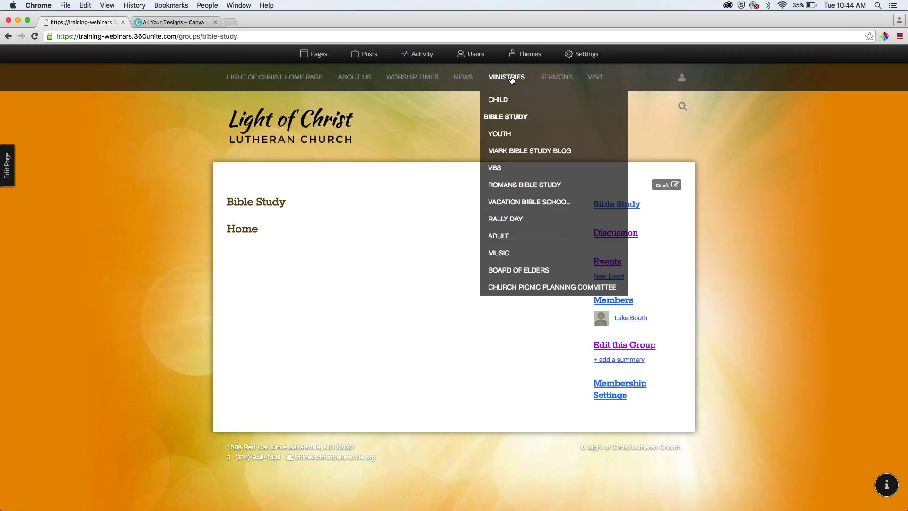
click(291, 78)
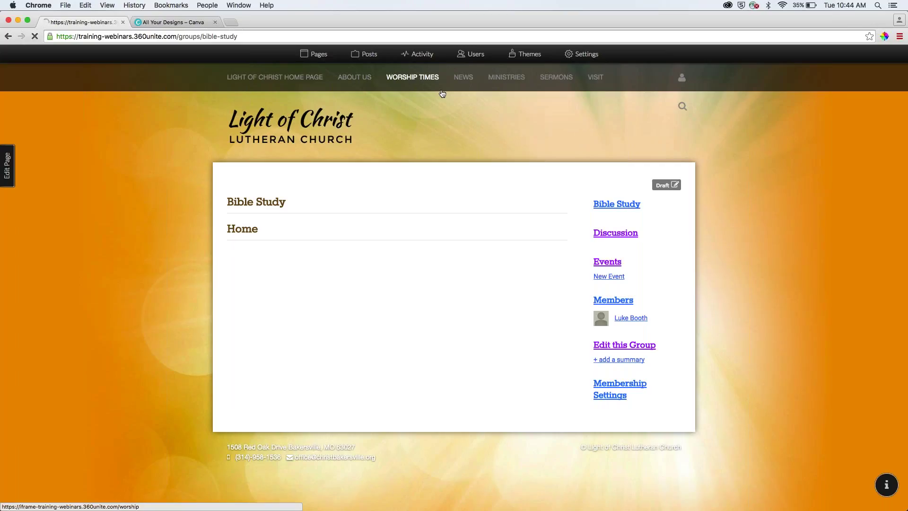
- Sign out of the church website
mouse_move(519, 97)
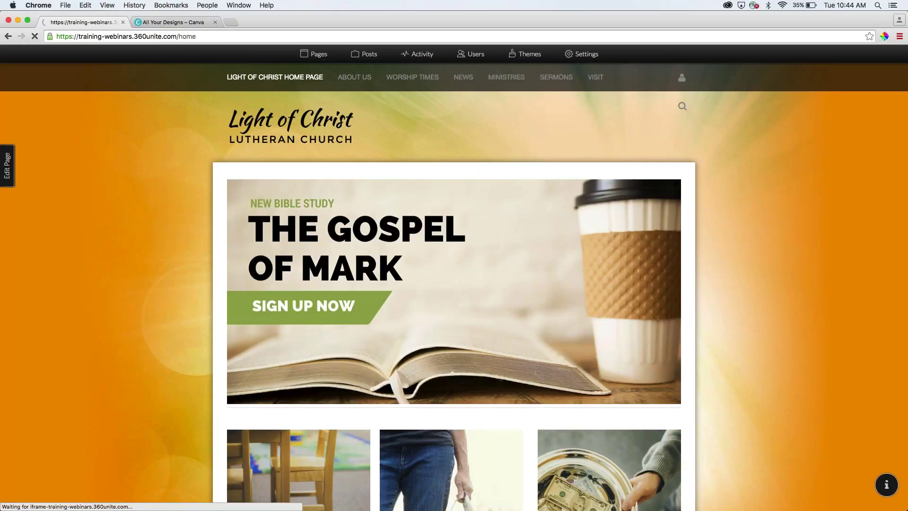
mouse_move(681, 77)
click(675, 97)
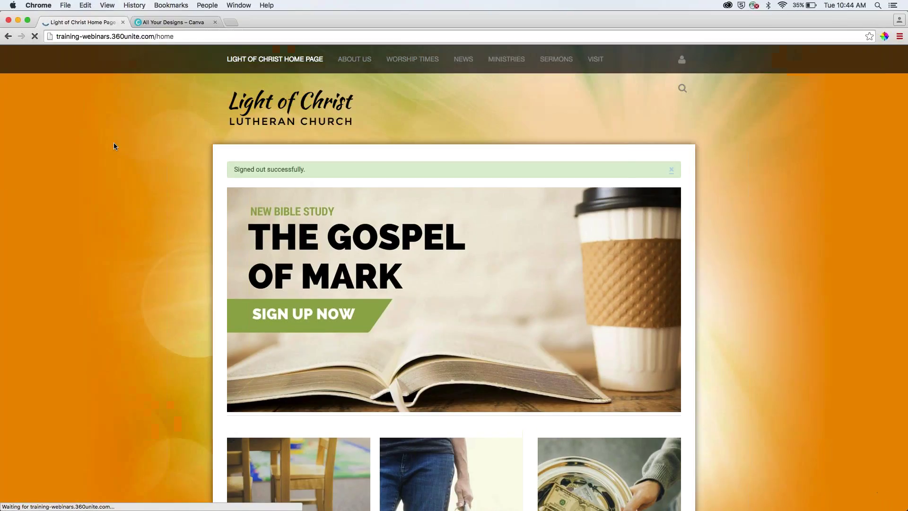
- Sign back in to the church website and open the Bible Study group page under Ministries
mouse_move(512, 62)
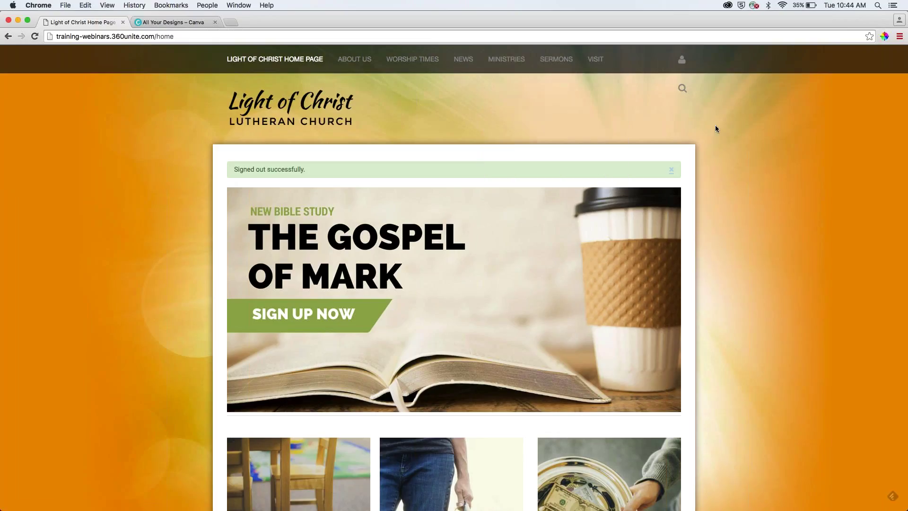
scroll(715, 126, down, 1)
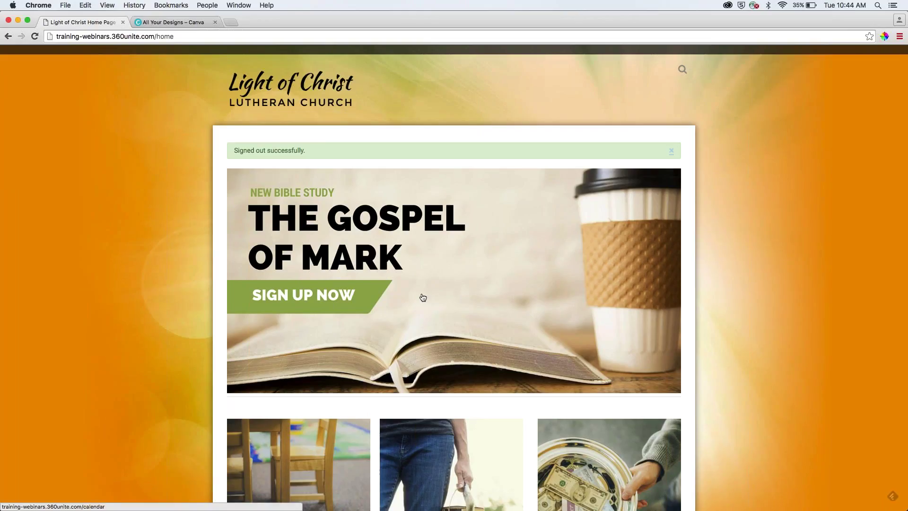
scroll(503, 186, up, 1)
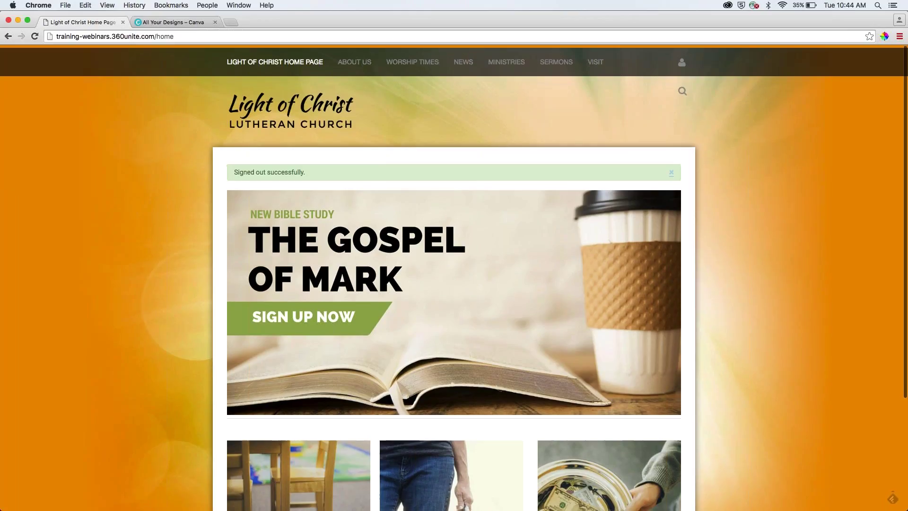
click(680, 85)
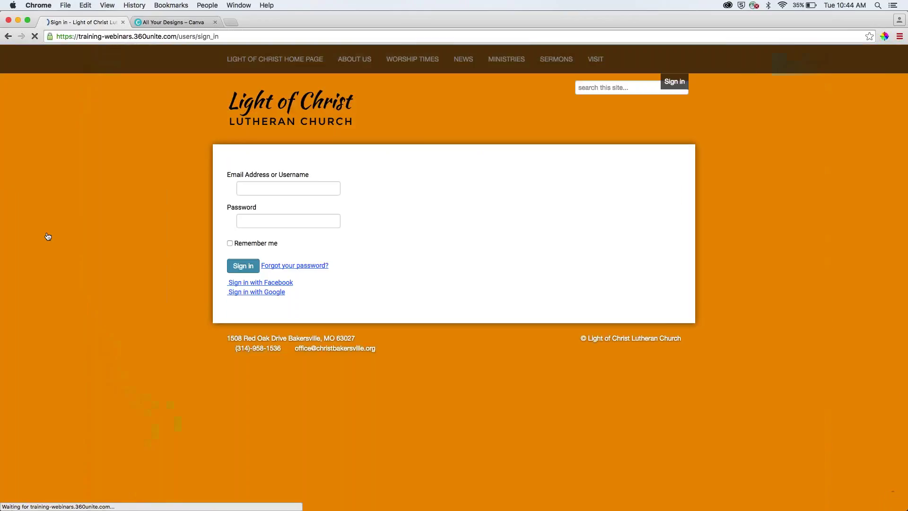
key(Return)
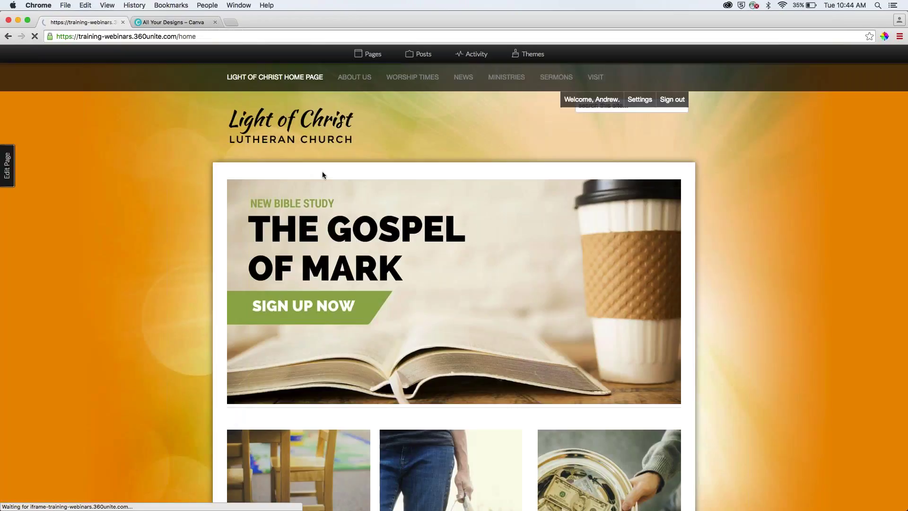
mouse_move(507, 77)
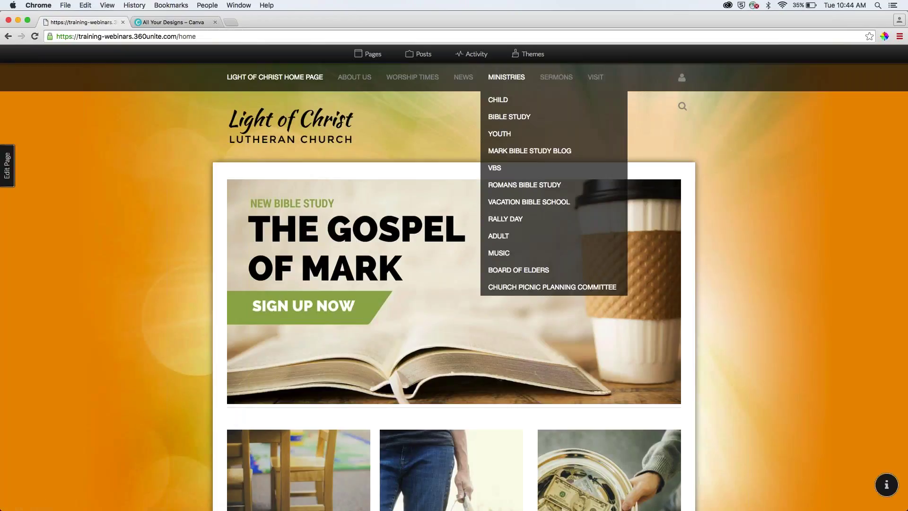
click(518, 119)
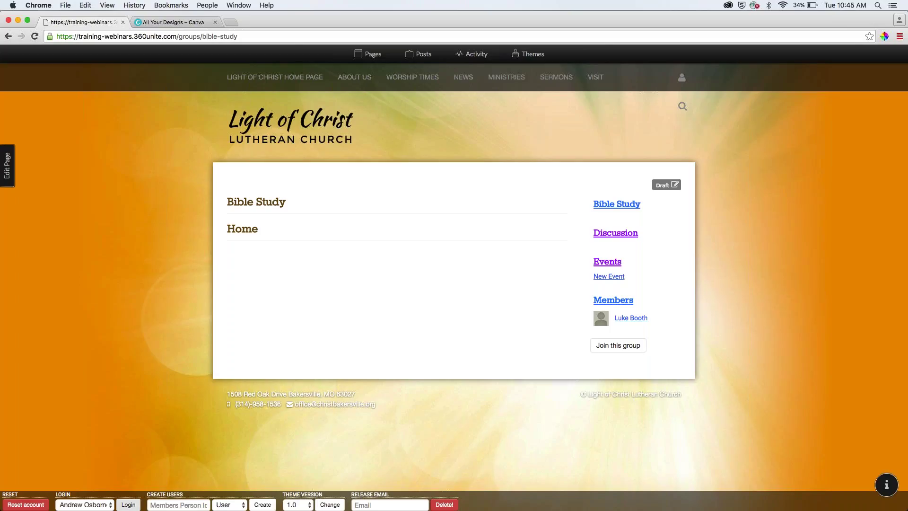
- Switch the login to the administrator account that belongs to the Bible Study group
click(85, 504)
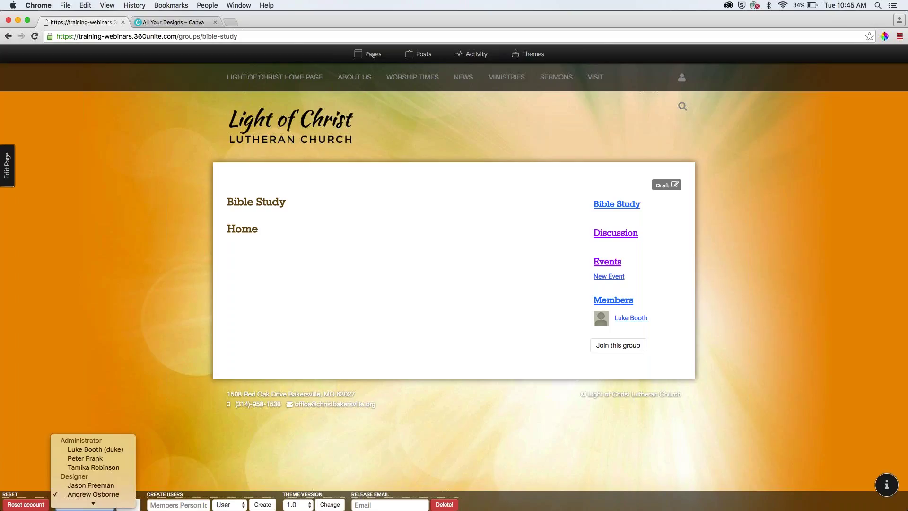
click(92, 449)
click(128, 504)
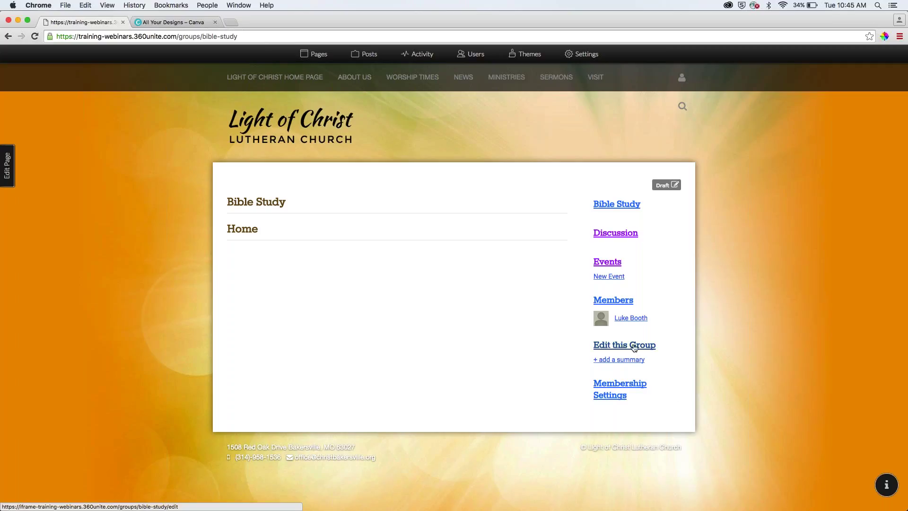
- Edit the Bible Study group and add a group page titled Notes
click(604, 347)
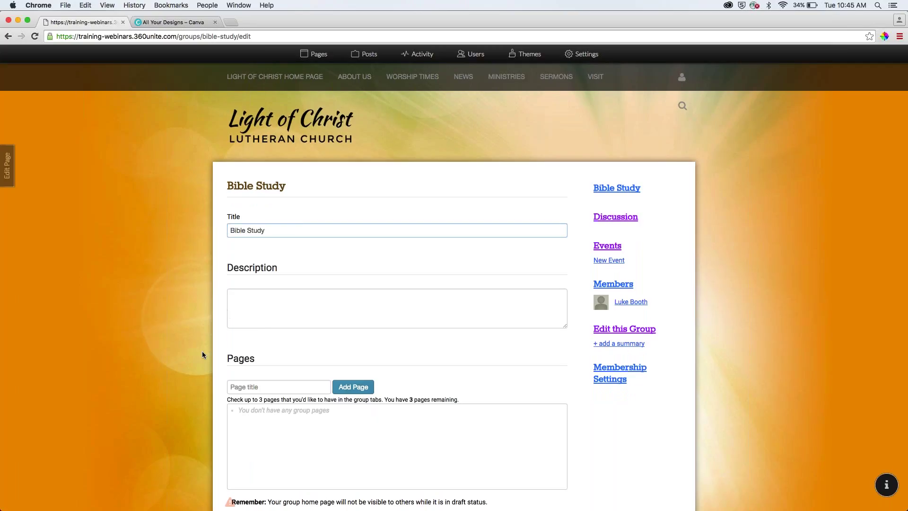
scroll(202, 354, down, 3)
scroll(203, 353, down, 3)
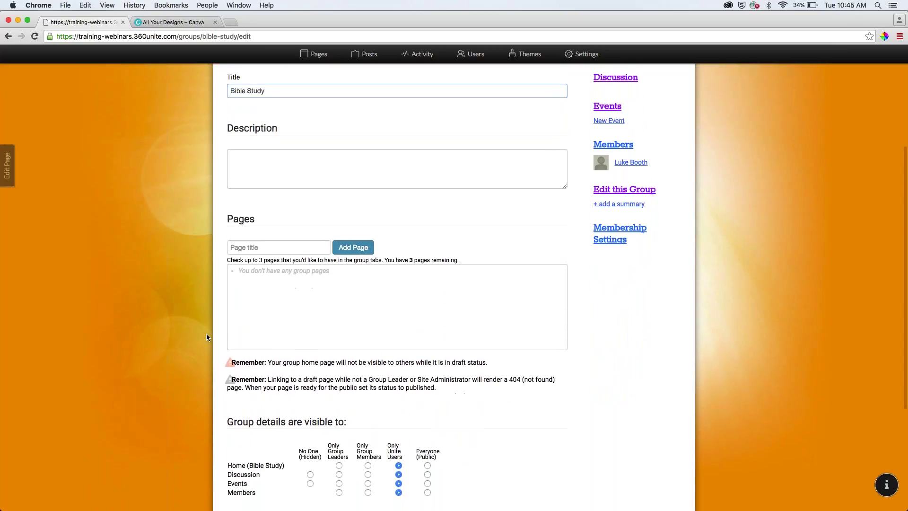
key(Tab)
key(Tab)
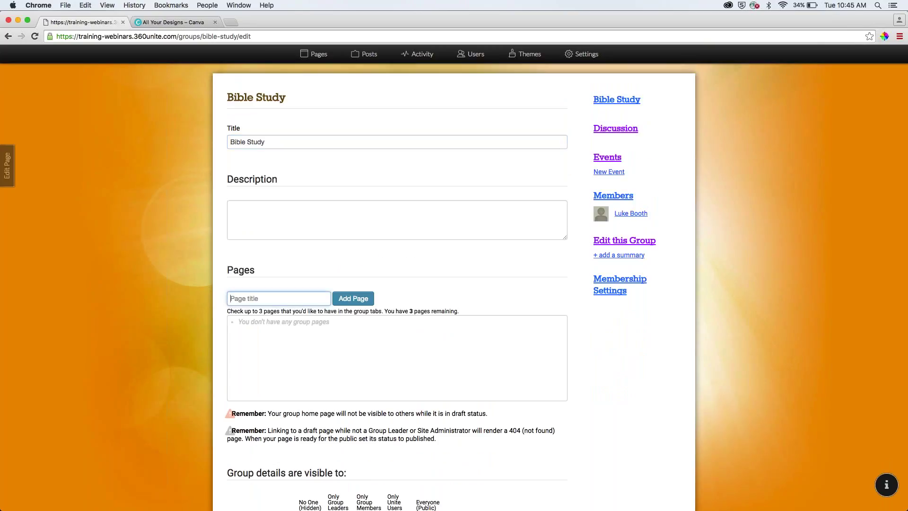
text(Notes)
click(342, 299)
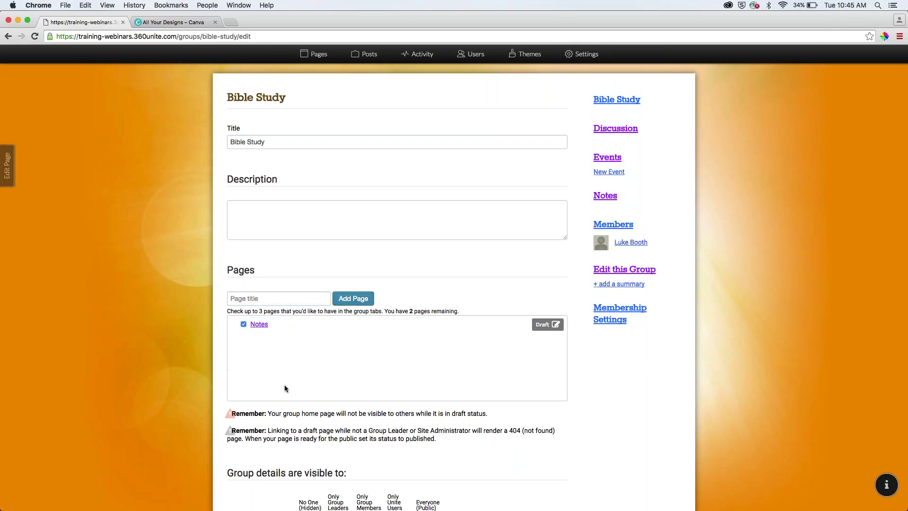
- Make the group's home visible to everyone, limit Discussion and Members to only group members, and update the group
scroll(284, 386, down, 2)
scroll(285, 388, up, 2)
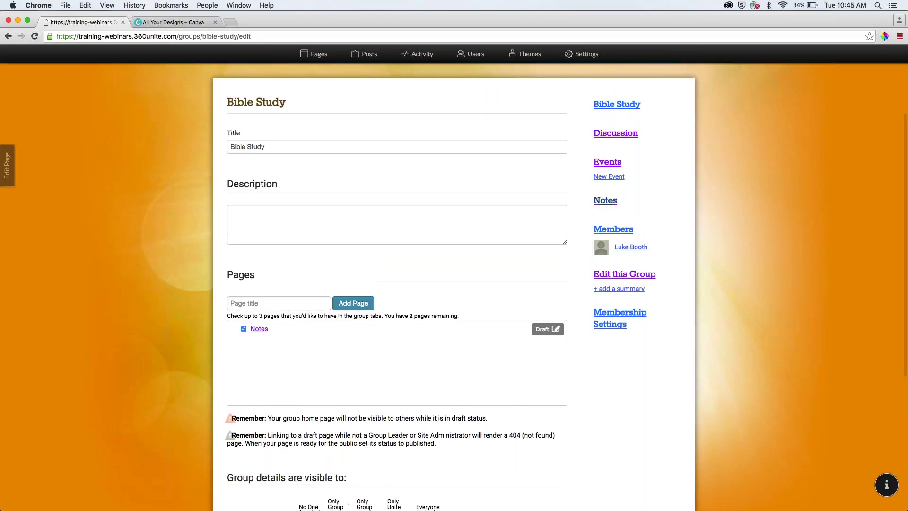
scroll(287, 403, down, 6)
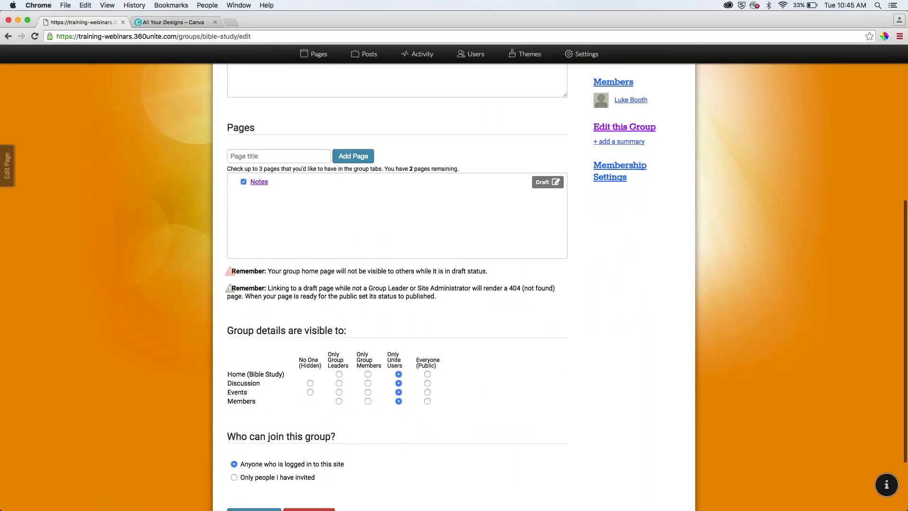
scroll(454, 287, down, 2)
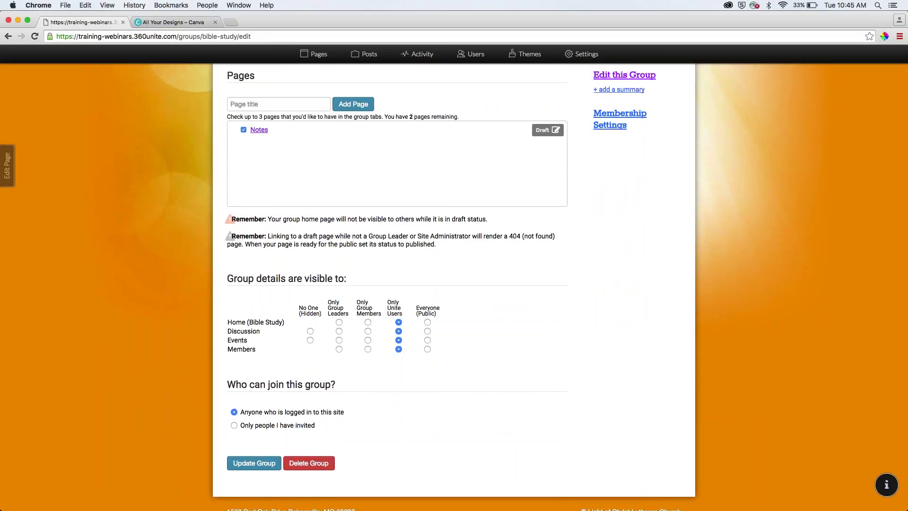
scroll(454, 284, up, 1)
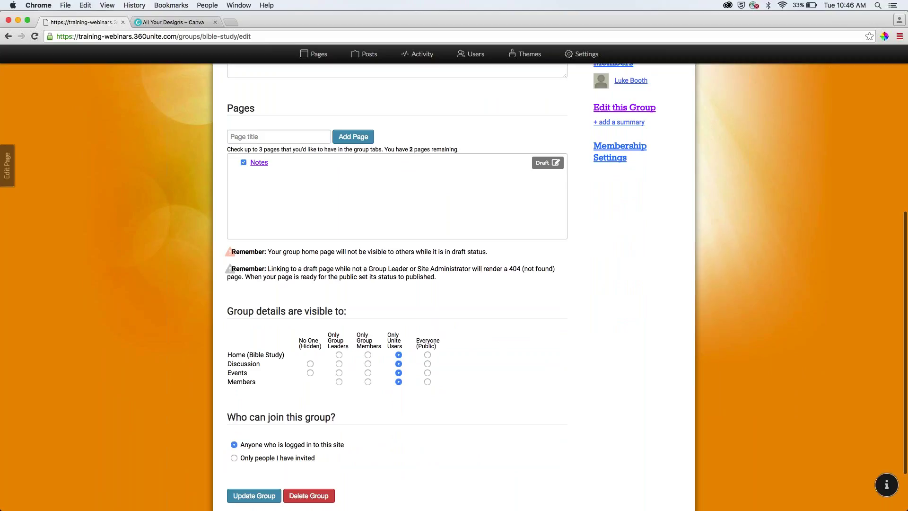
click(427, 355)
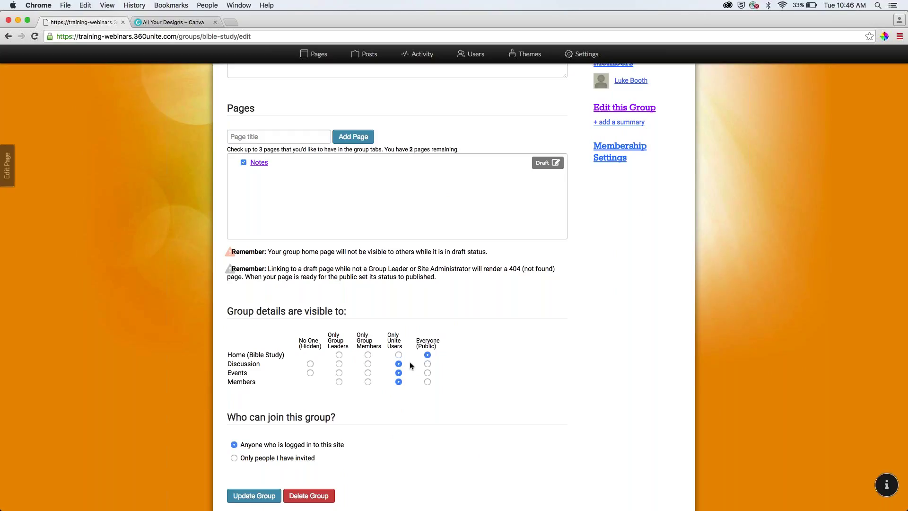
click(368, 364)
click(367, 382)
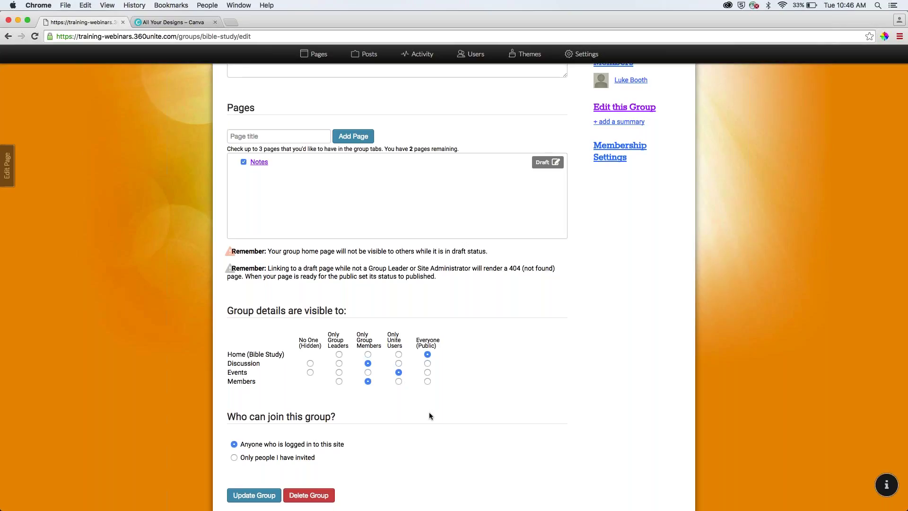
scroll(429, 415, down, 2)
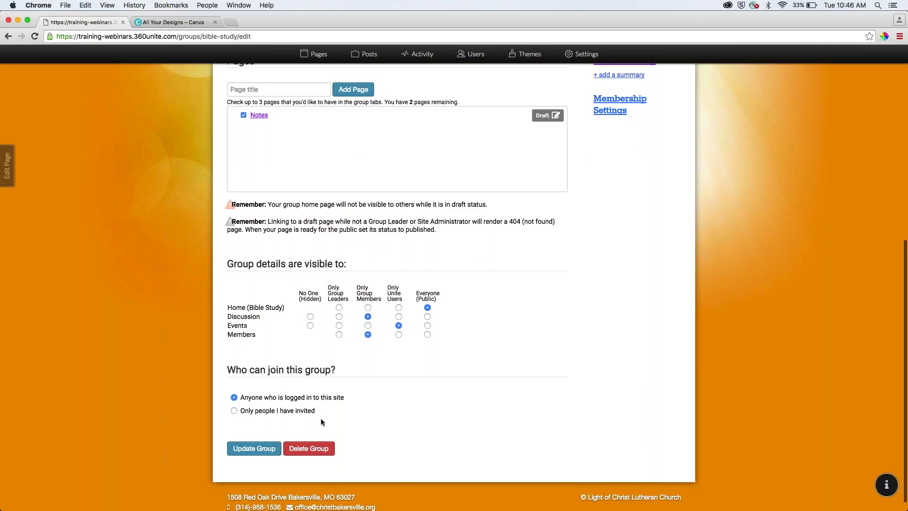
click(252, 449)
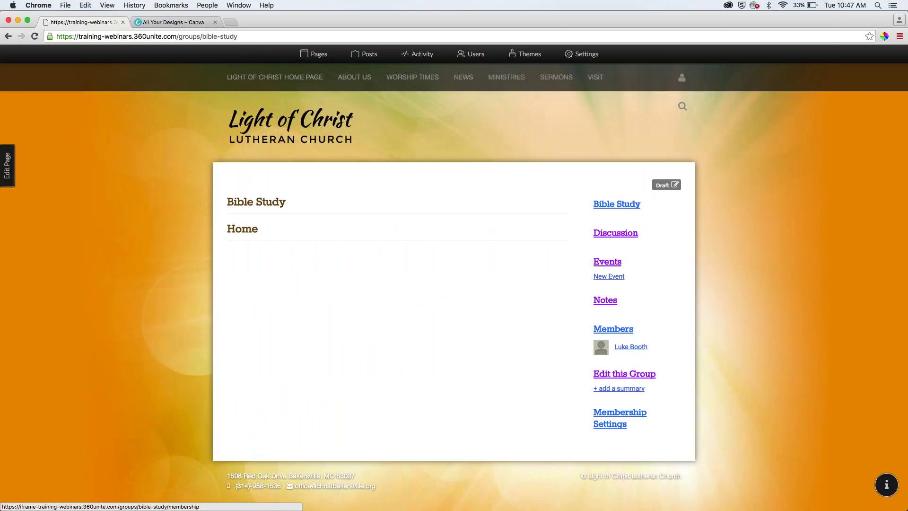
- View the group's Membership Settings, its Discussion page and its Notes page
click(621, 414)
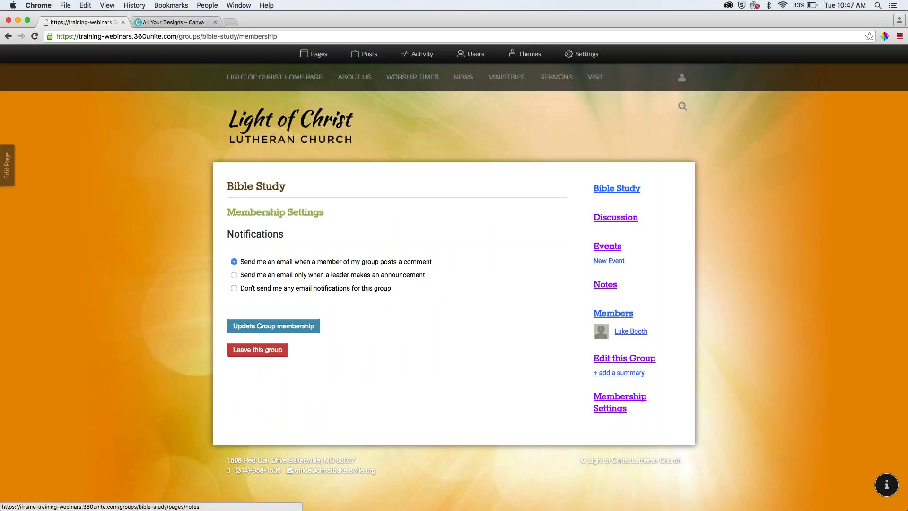
click(623, 221)
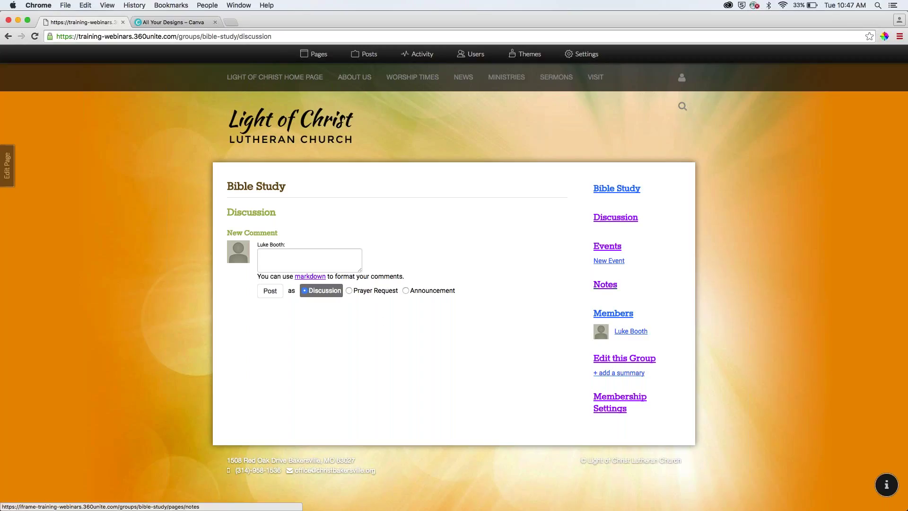
click(605, 285)
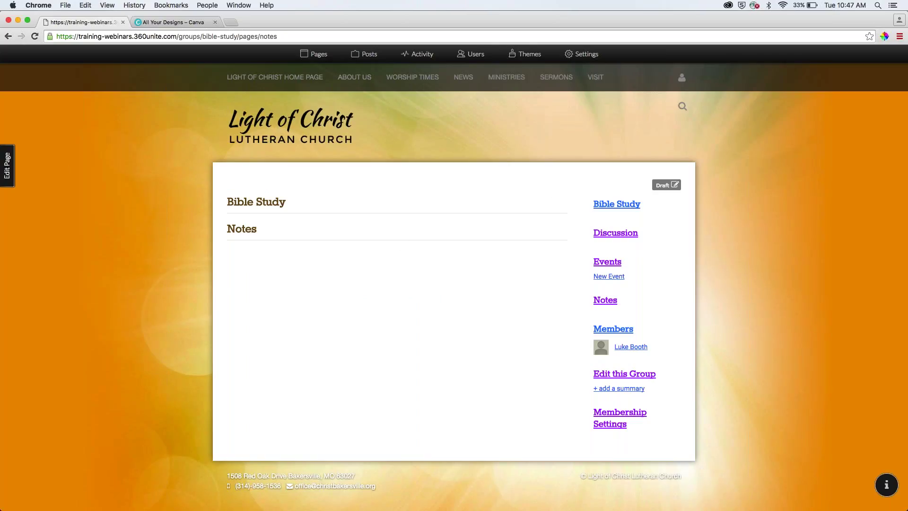
- Start editing the Notes page and enter the text "Bible Study Notes" below the heading
click(7, 166)
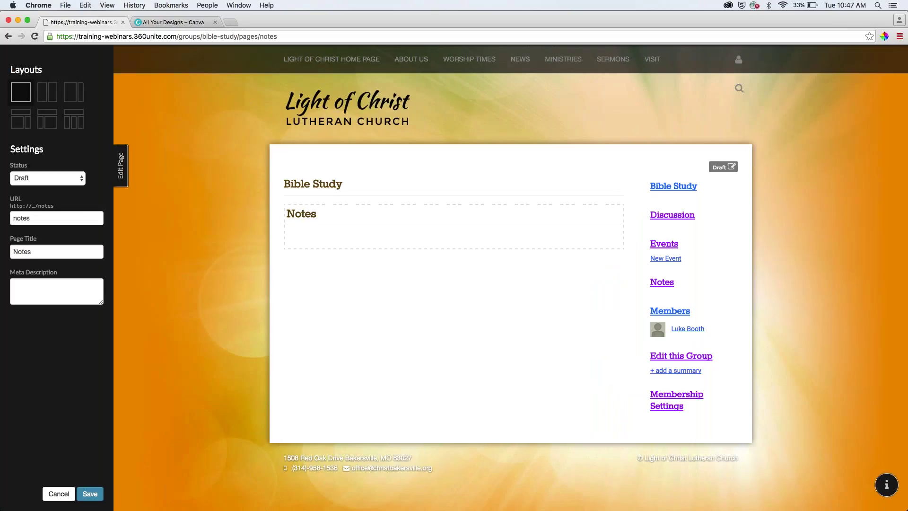
click(313, 235)
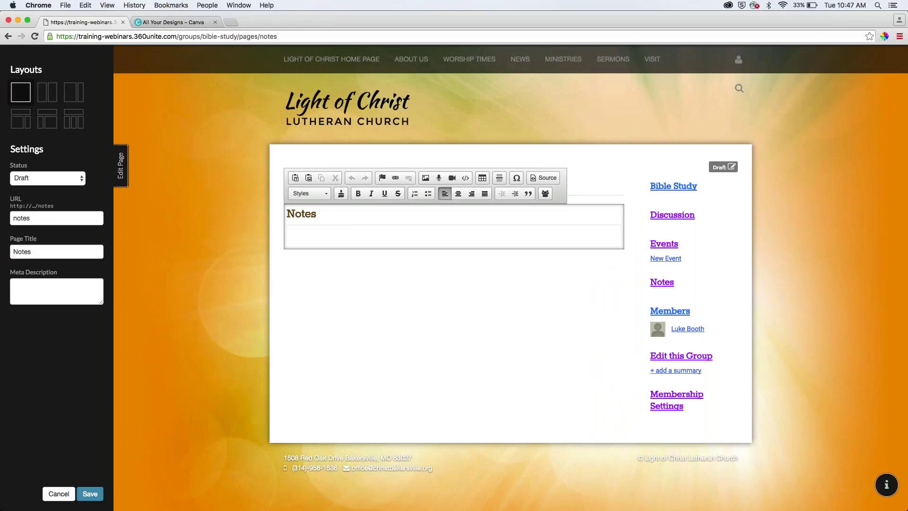
text(Bible Study Notes)
- Try linking the "Bible Study Notes" text to a file that users can download, cancel the link, and leave page editing without saving
drag(286, 237, 339, 238)
right_click(323, 238)
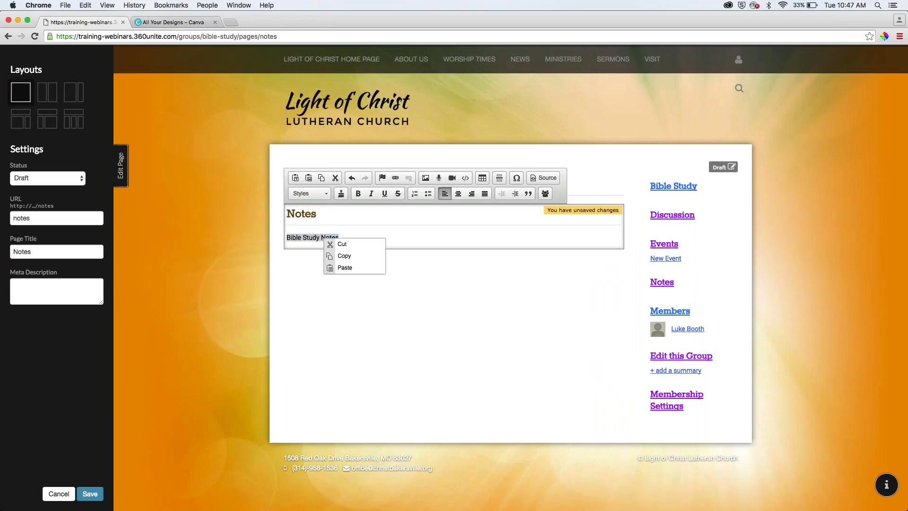
click(318, 238)
double_click(317, 238)
click(295, 237)
double_click(295, 237)
triple_click(318, 238)
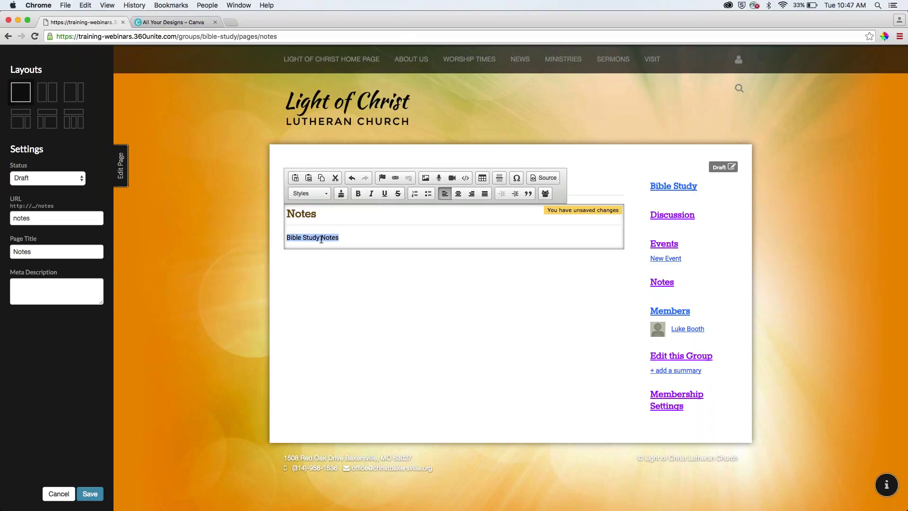
click(395, 178)
click(457, 239)
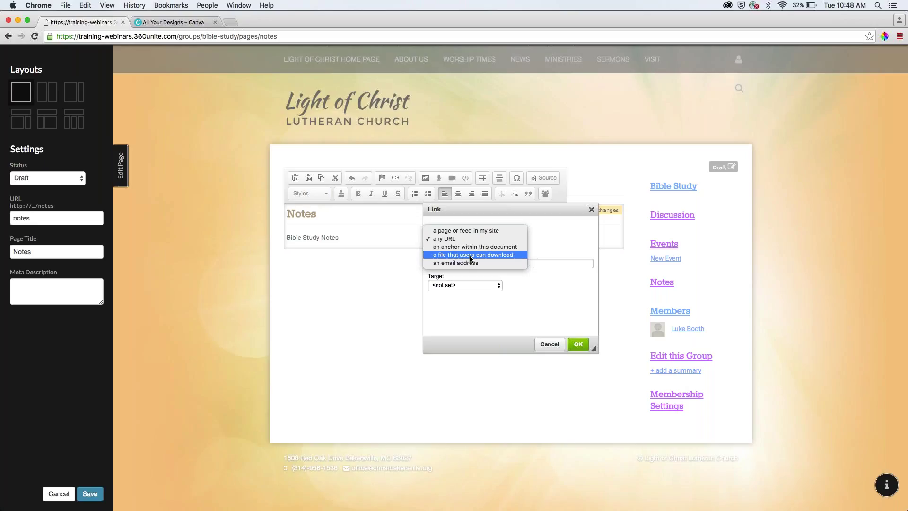
click(470, 255)
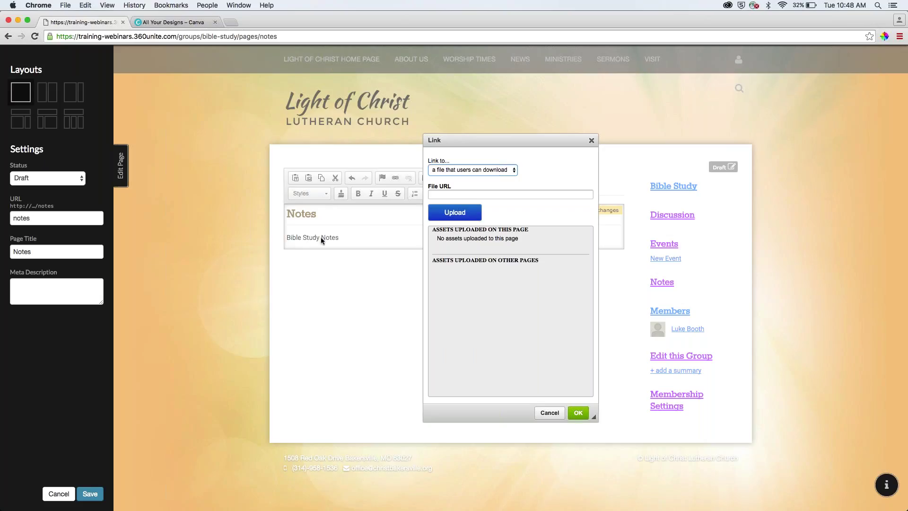
click(550, 413)
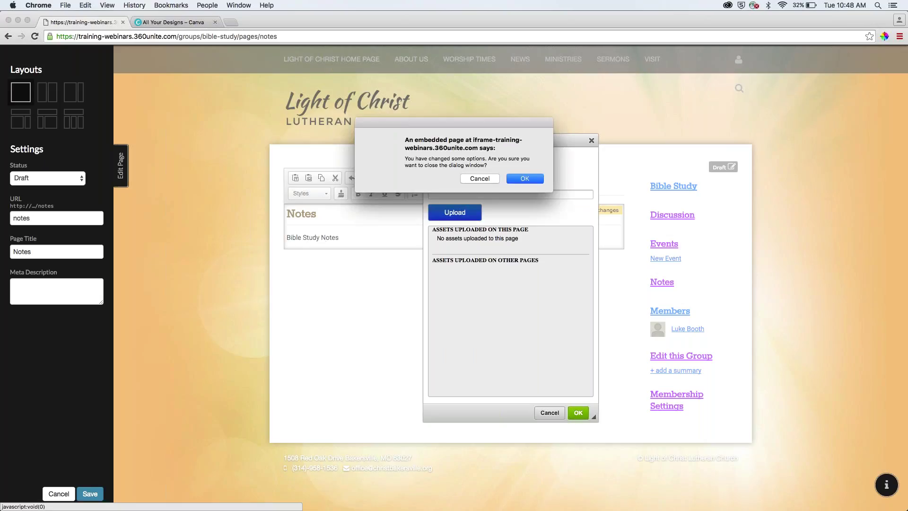
key(Return)
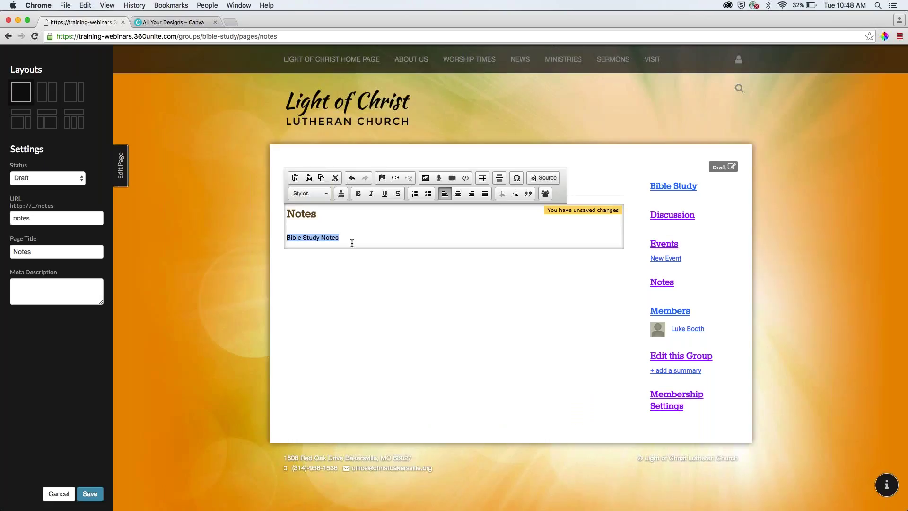
click(368, 241)
click(120, 166)
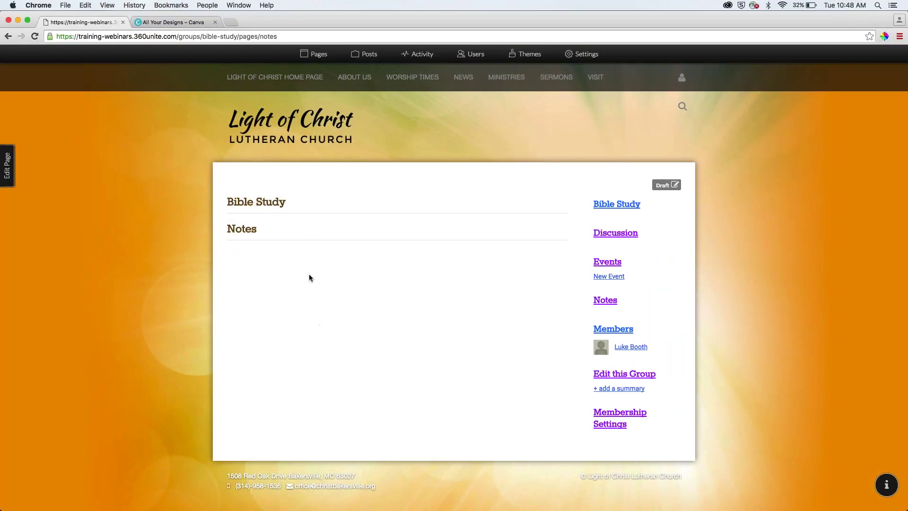
- Start a new event on October 16 in the Bible Study group's calendar and title it "Mark Bible Study"
click(613, 265)
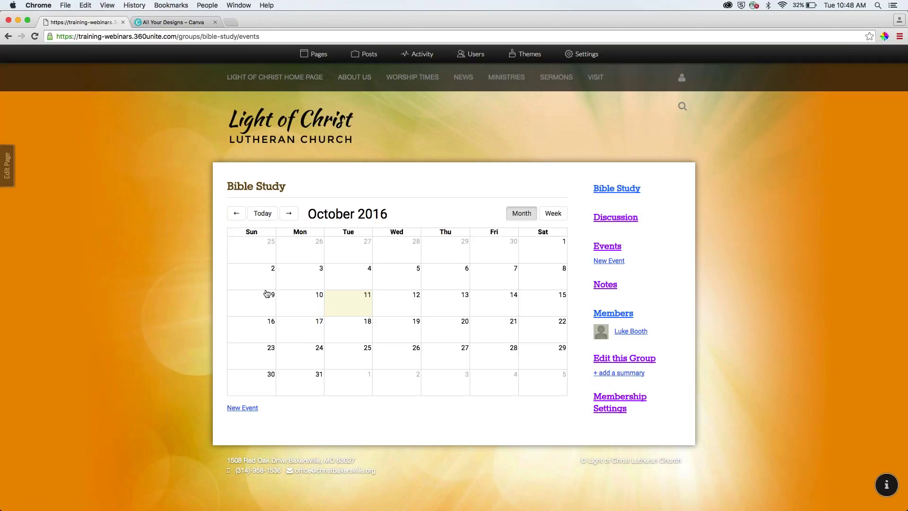
click(257, 328)
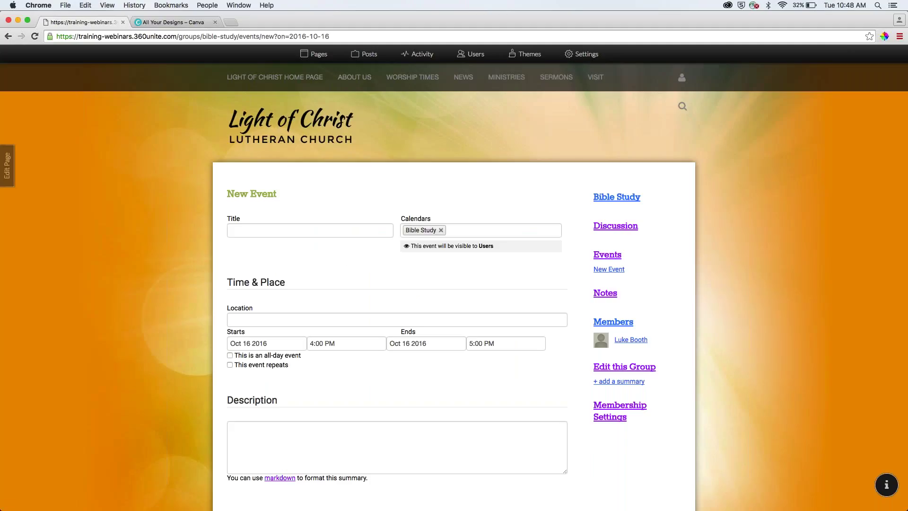
click(318, 229)
text(Mark Bible Study)
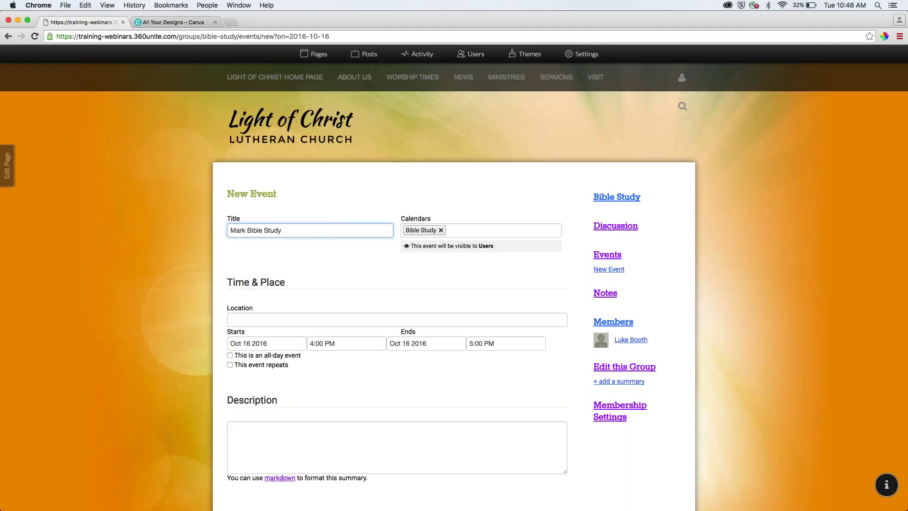
- Try adding the Fellowship calendar to the event and remove it again
click(472, 227)
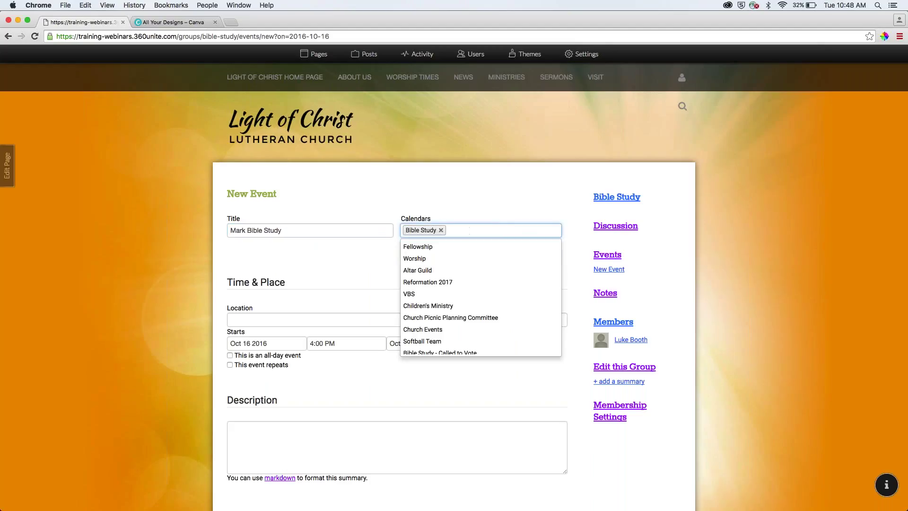
key(Down)
key(Down)
key(Down)
scroll(464, 296, down, 3)
scroll(464, 296, up, 3)
click(446, 249)
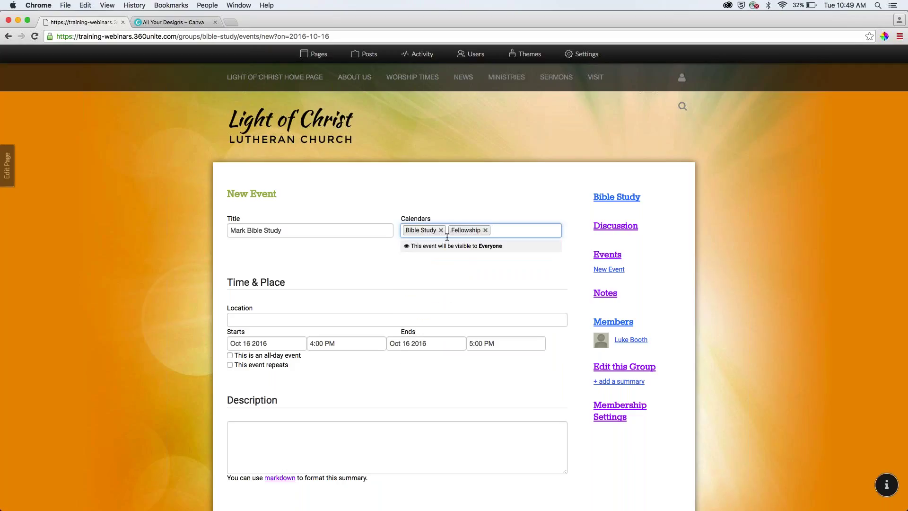
click(485, 230)
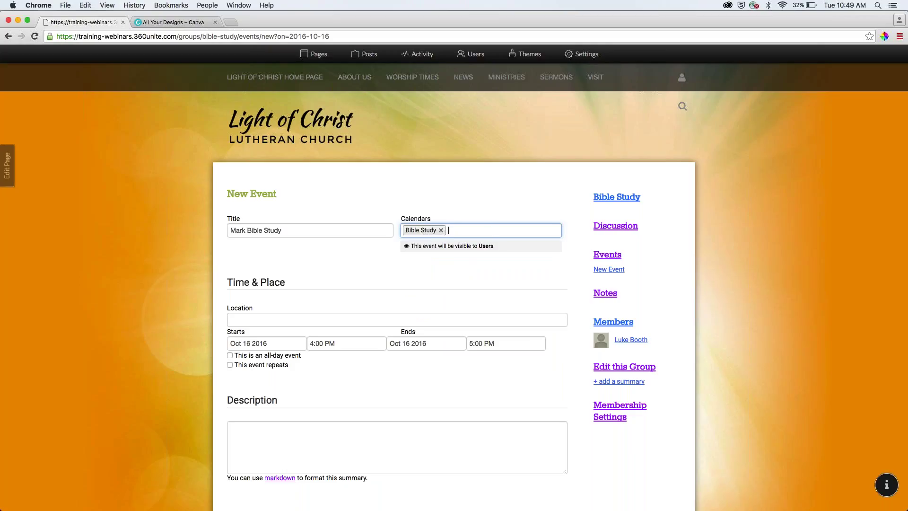
- Set the event's location to "Fellowship Hall" and its start time to 9:30 AM on Oct 16 2016
scroll(226, 331, down, 2)
click(244, 272)
text(Fellowship Hall)
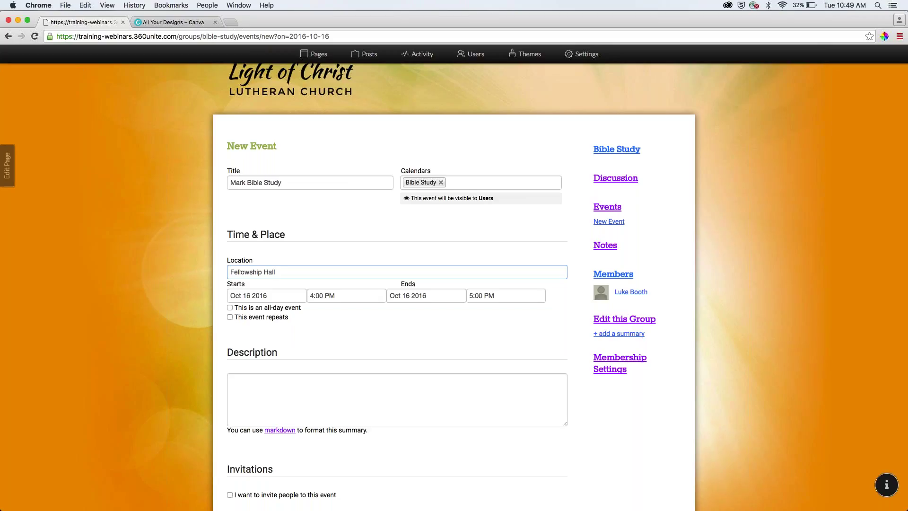
click(235, 296)
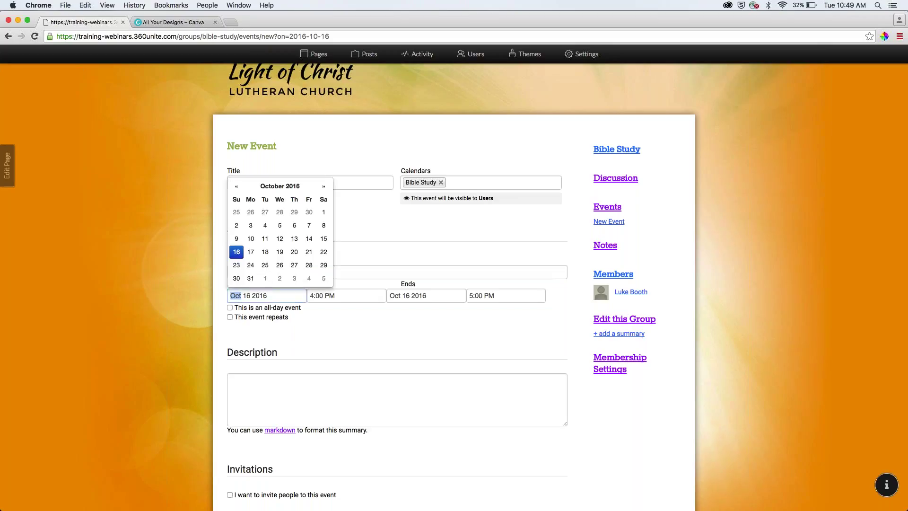
click(309, 296)
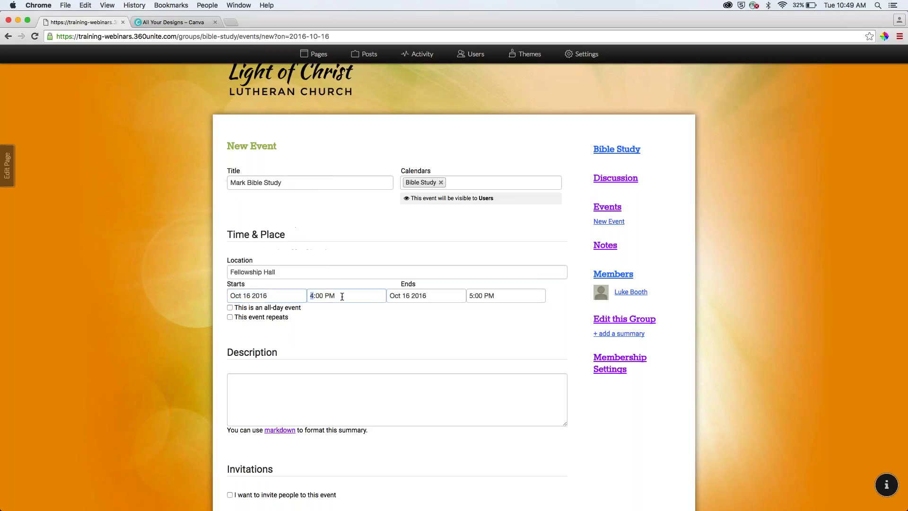
text(9:30)
click(328, 294)
- Make the event repeat every single week on Sunday, with the schedule ending after Dec 04 2016
scroll(312, 332, down, 2)
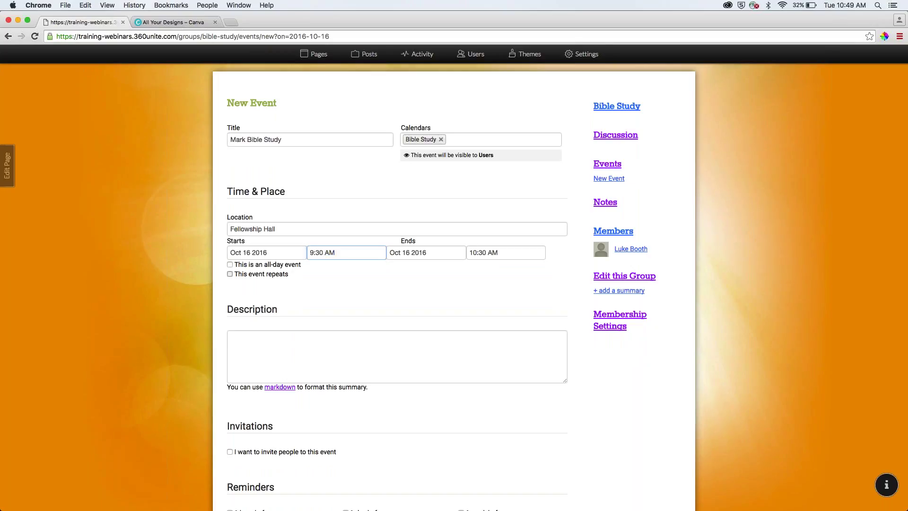
click(291, 272)
scroll(454, 284, down, 2)
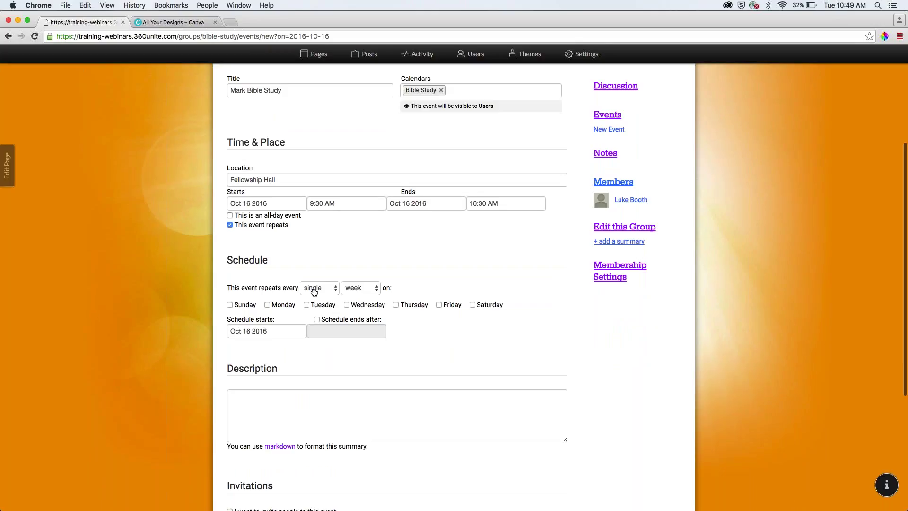
click(230, 305)
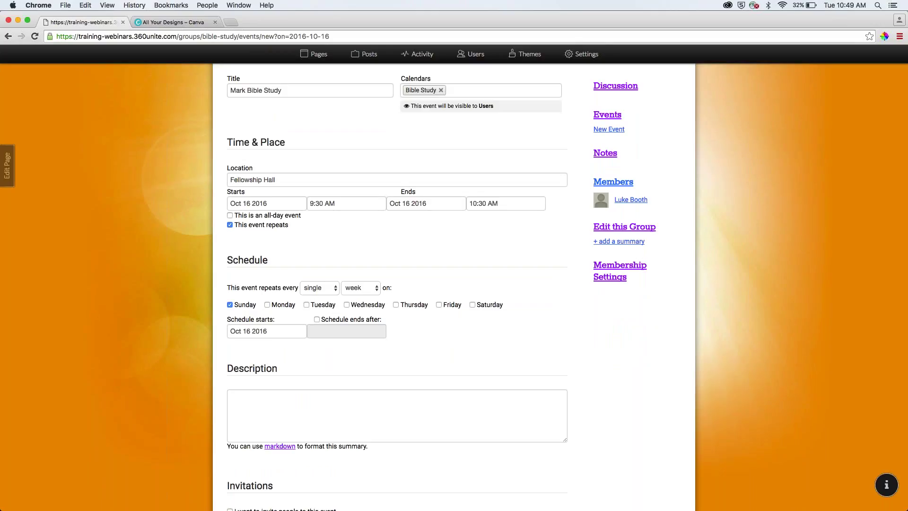
click(316, 319)
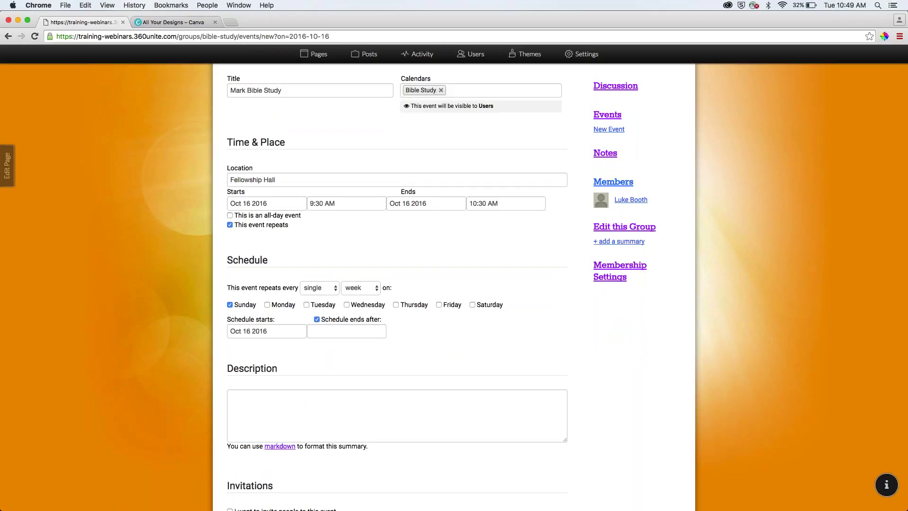
click(347, 331)
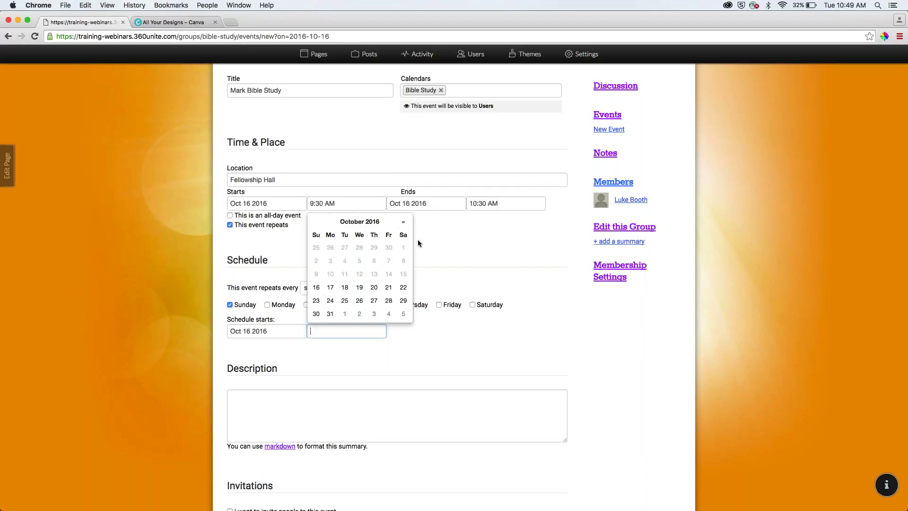
click(405, 223)
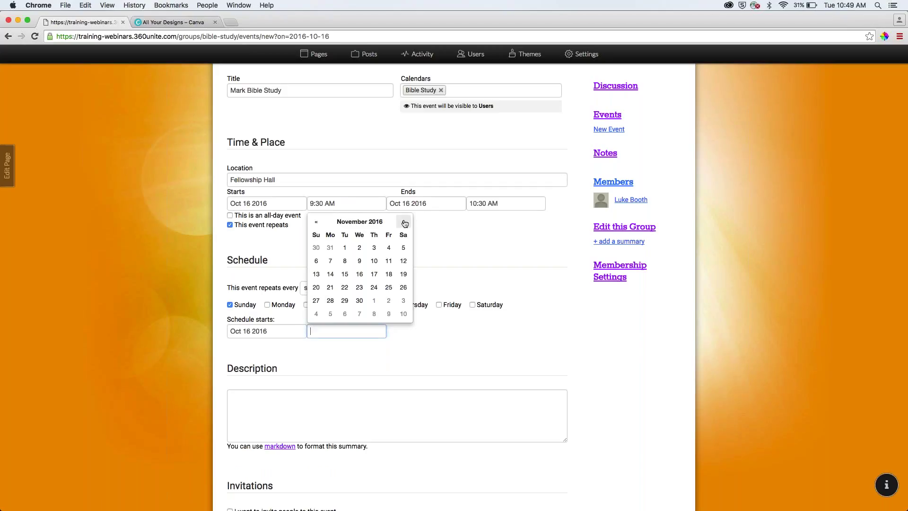
click(404, 223)
click(315, 261)
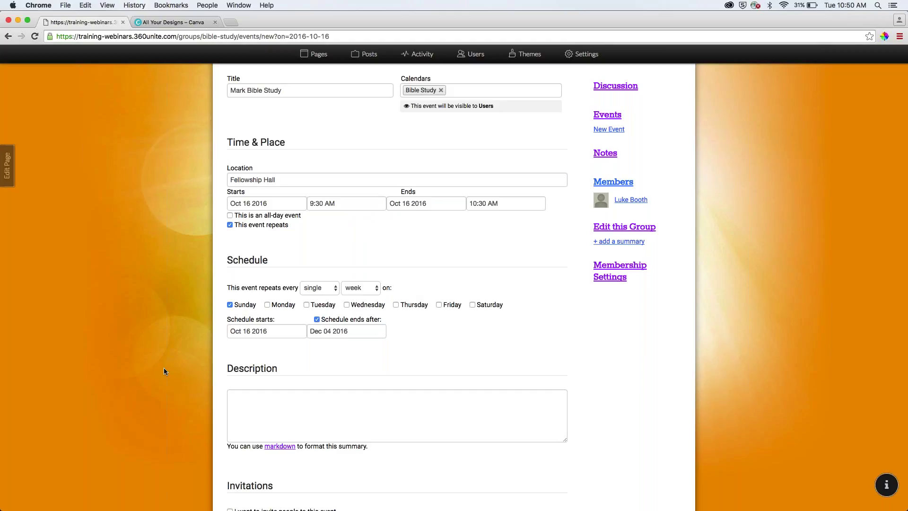
- Enter "Bible Study" as the event's description
key(Tab)
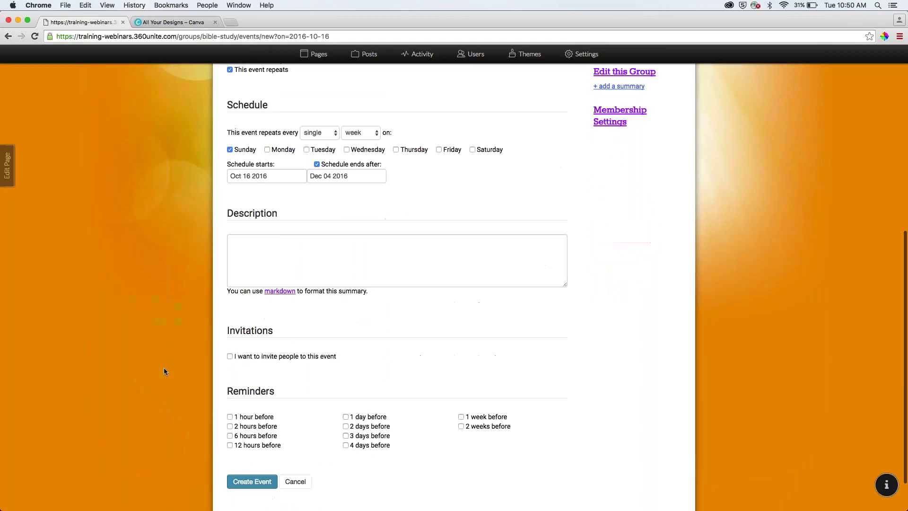
text(Bibl)
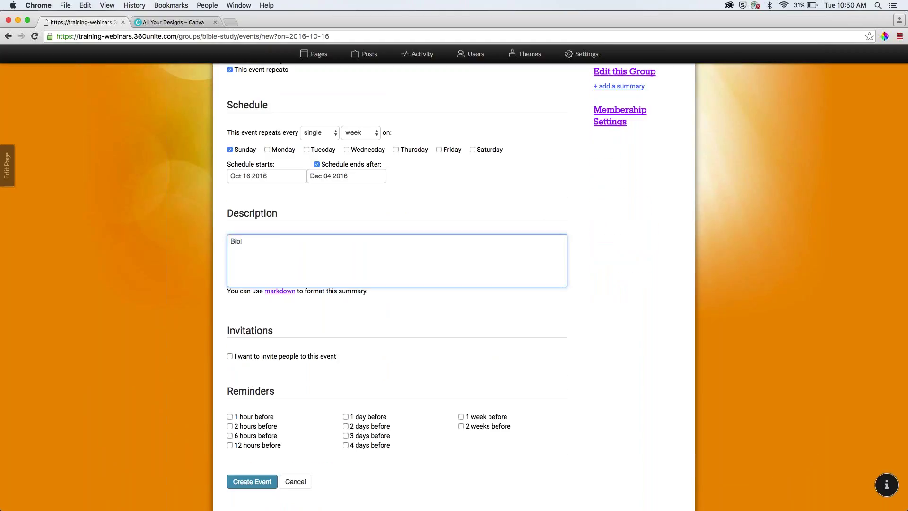
text(e Study)
- Turn on inviting people to the event to view the invitation list, and turn it off again
scroll(214, 317, down, 2)
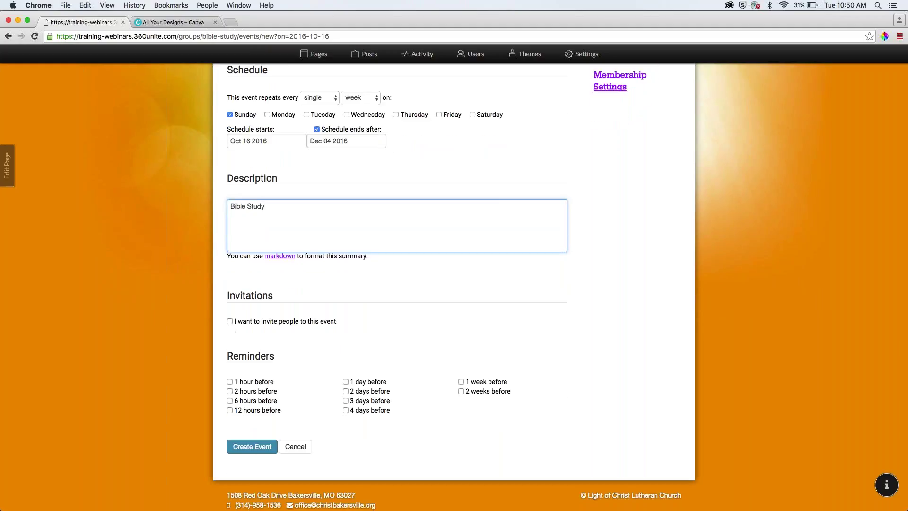
click(230, 321)
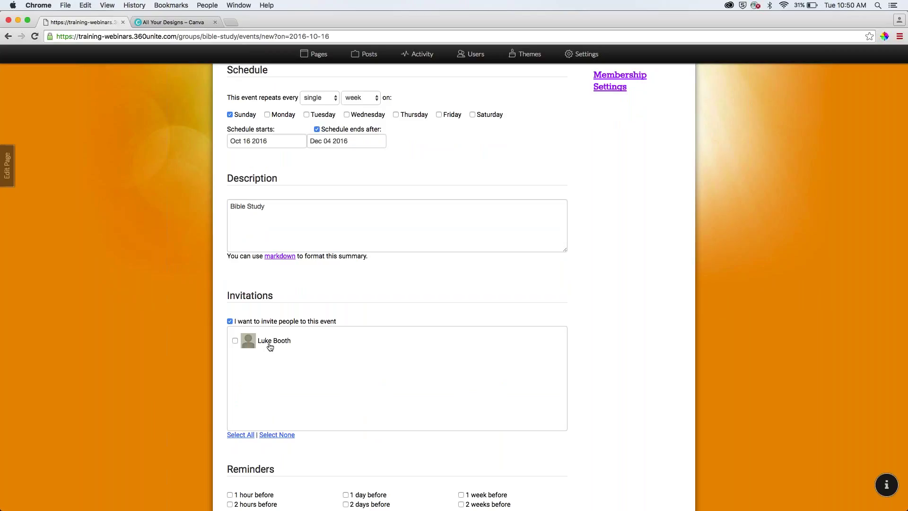
key(space)
- Try the 1 day and 1 week reminders, keep only the 1 hour before reminder, and create the event
scroll(454, 277, down, 1)
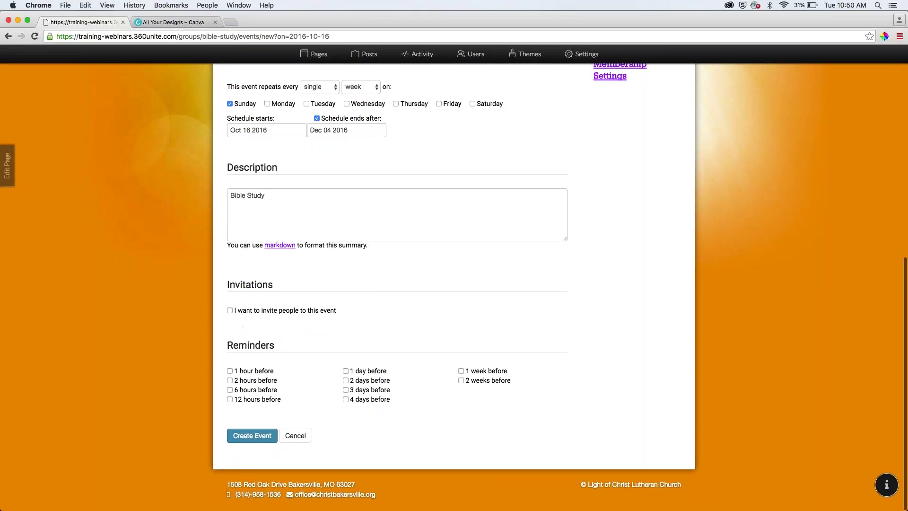
click(230, 371)
click(345, 370)
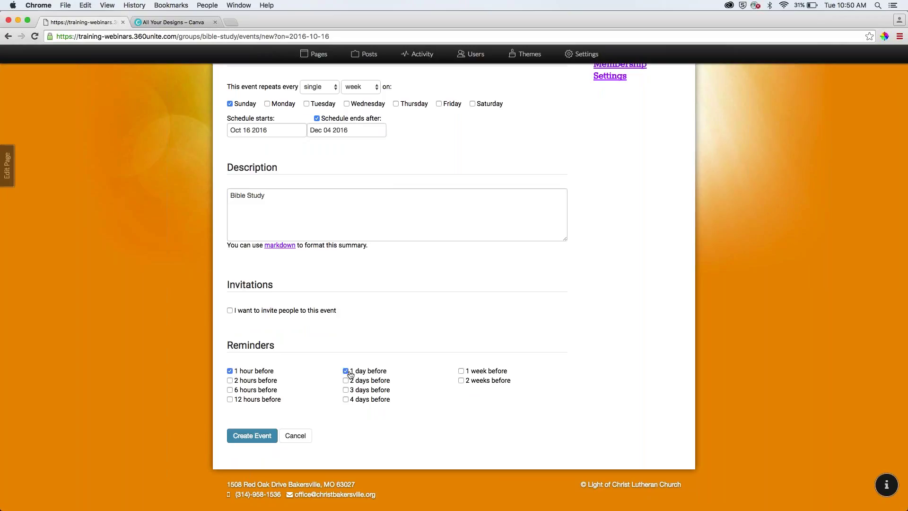
click(461, 371)
click(346, 371)
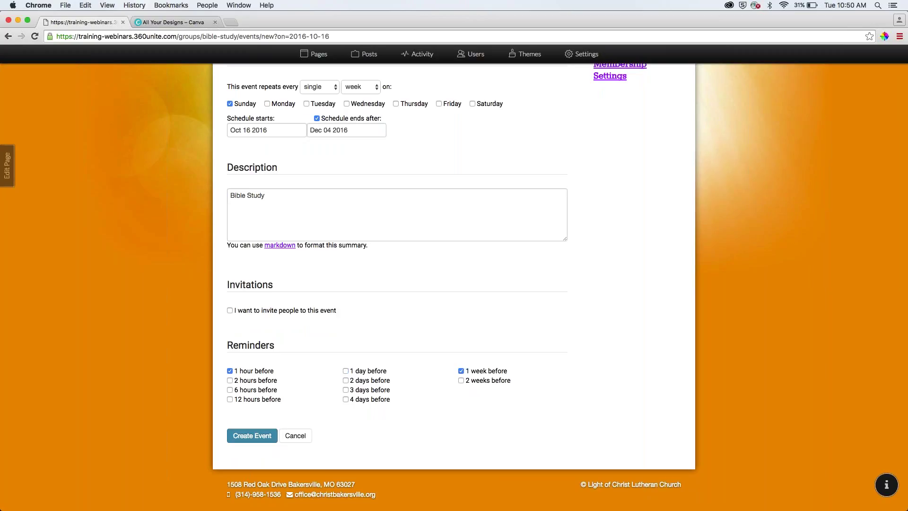
click(461, 370)
click(252, 435)
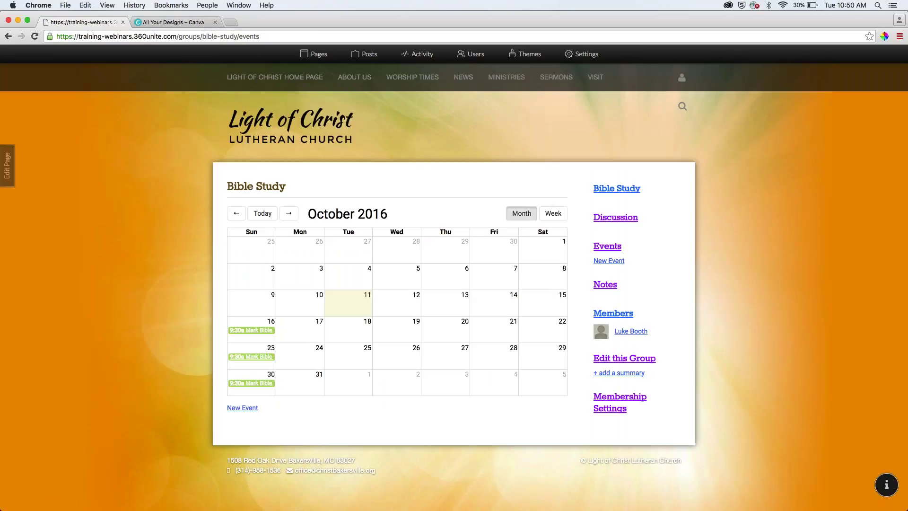
- Open the church's main calendar from the site's News section and view the list of calendars it can display
mouse_move(258, 331)
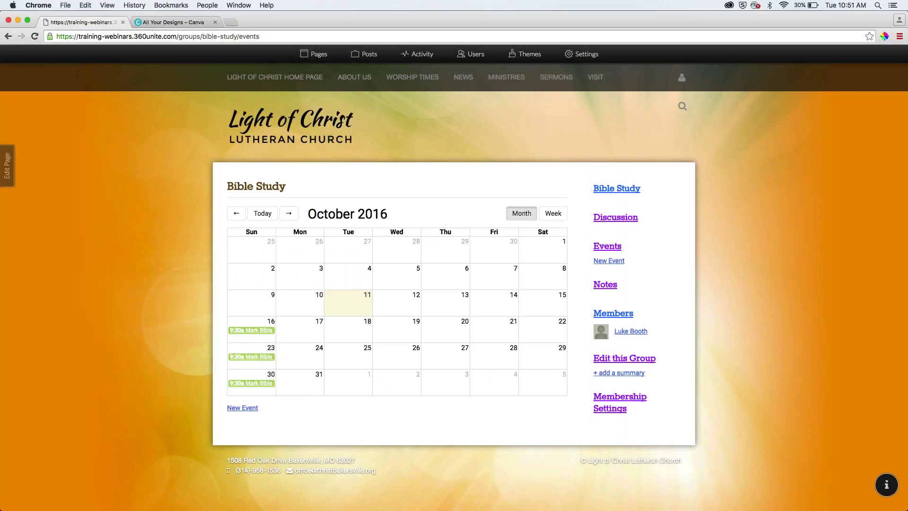
mouse_move(461, 78)
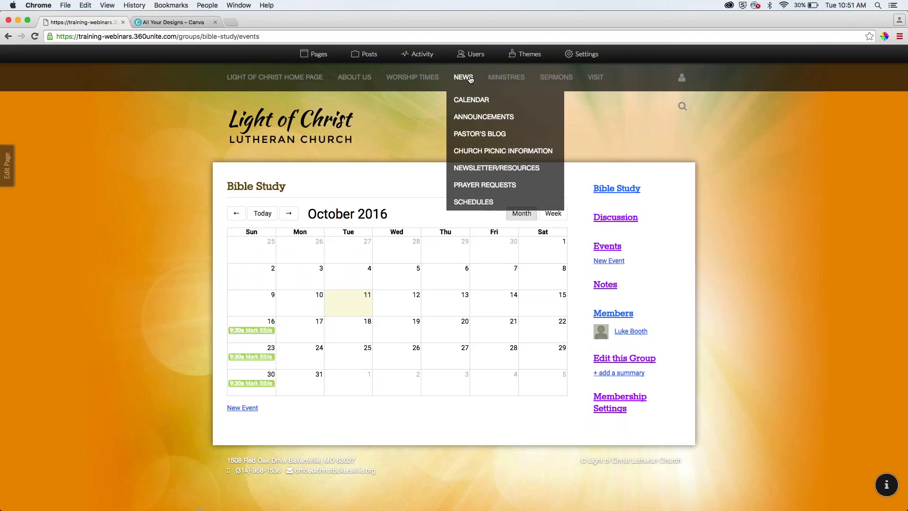
click(469, 101)
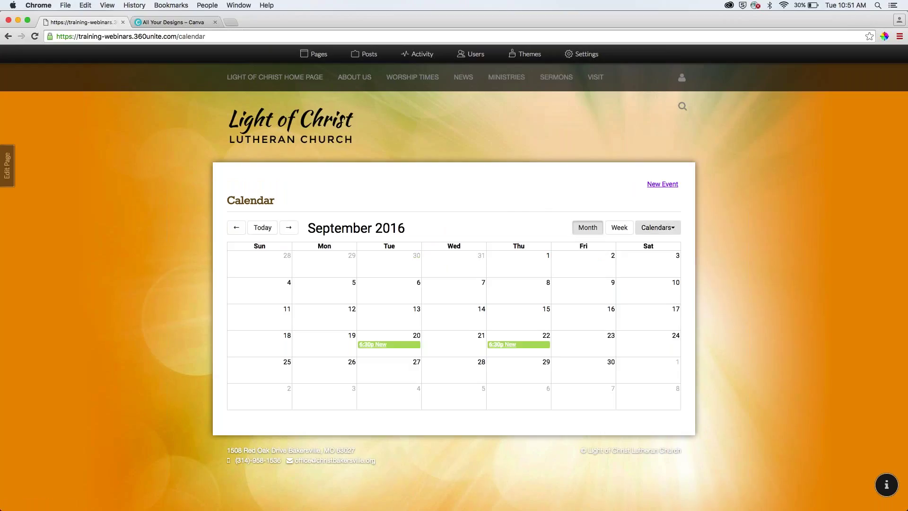
click(657, 228)
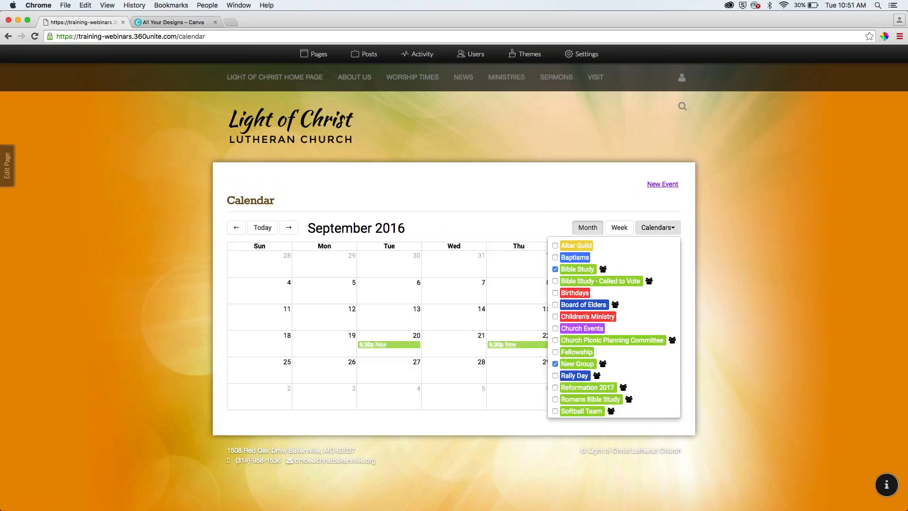
click(508, 284)
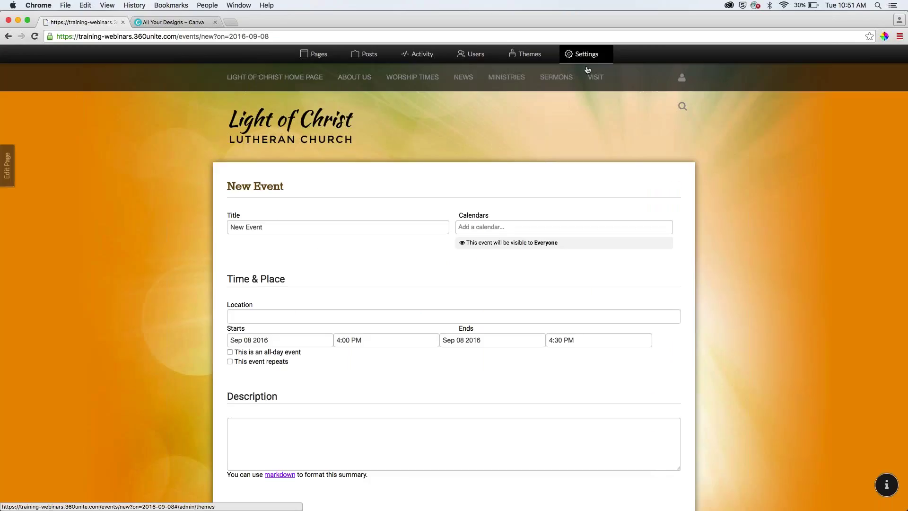
- Examine who can view the Bible Study and Bible Study - Called to Vote calendars in the calendar settings, and close the settings
click(581, 54)
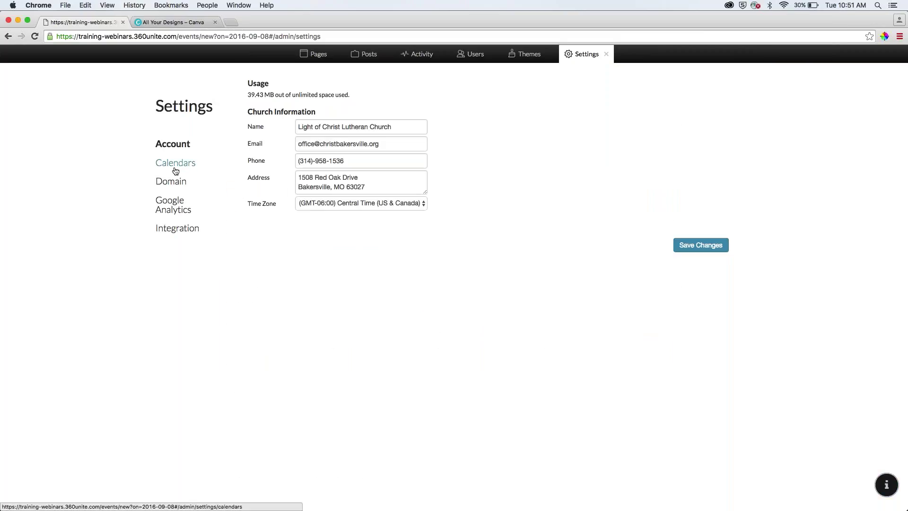
click(175, 171)
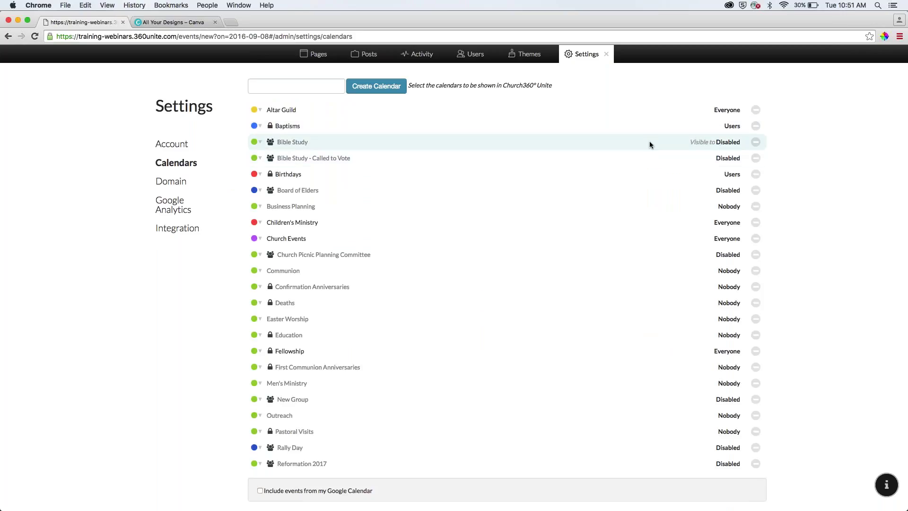
click(649, 143)
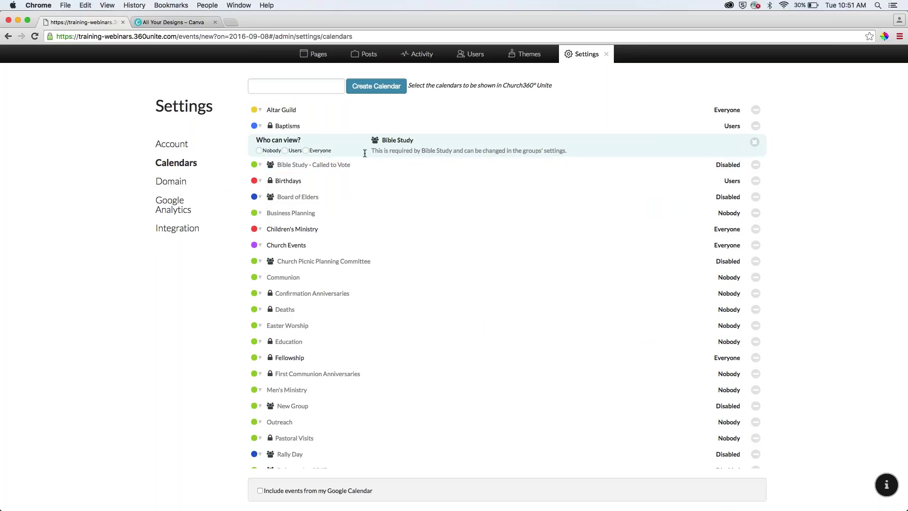
click(274, 166)
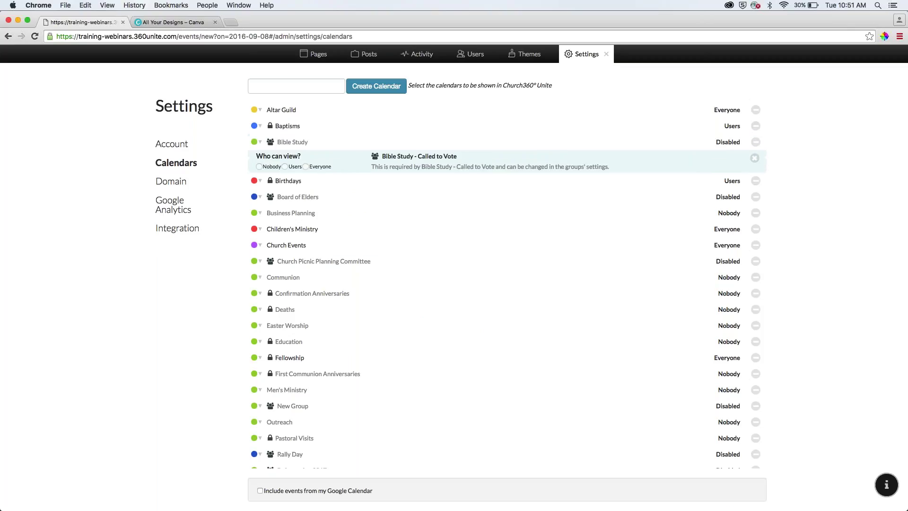
click(329, 148)
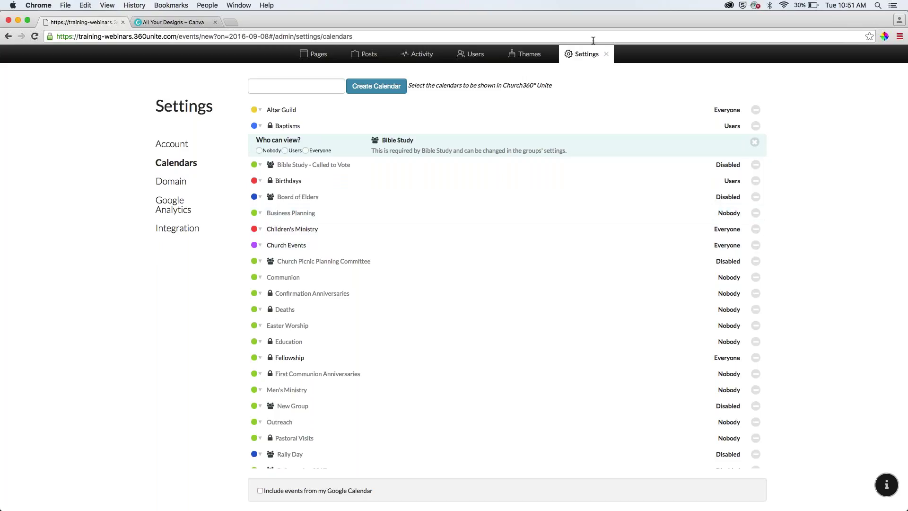
click(605, 53)
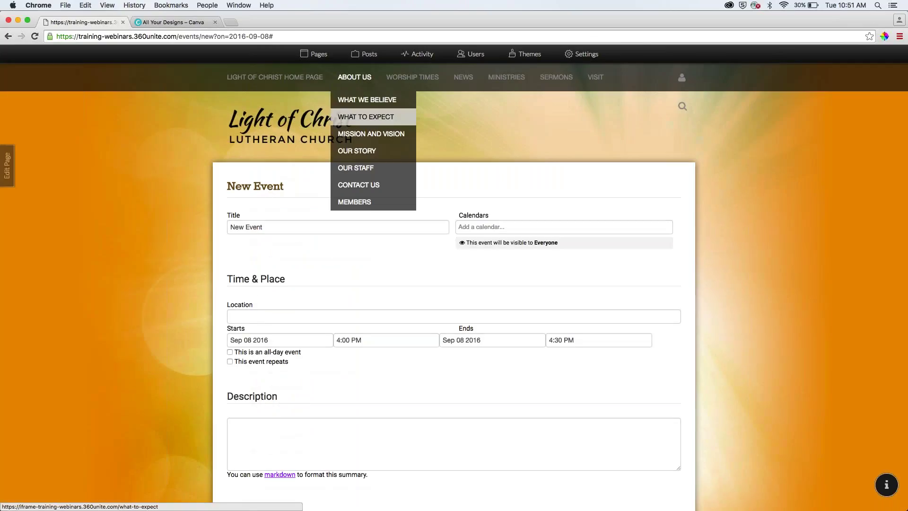
- Make the Bible Study group's events visible to everyone (public) in the group's settings and update the group
mouse_move(507, 77)
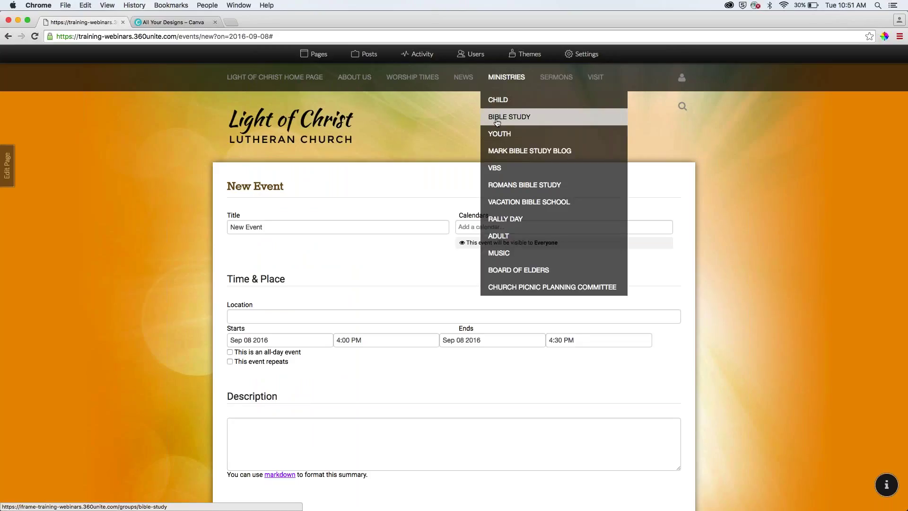
click(499, 119)
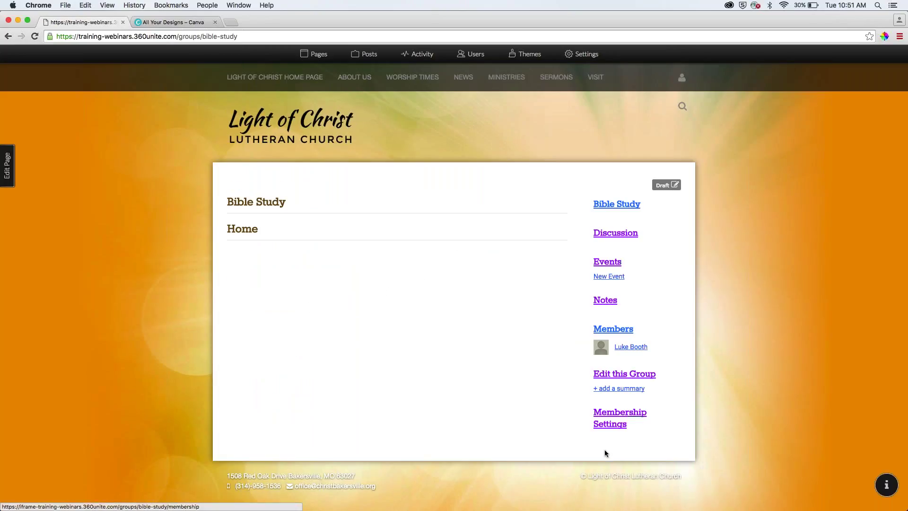
click(620, 378)
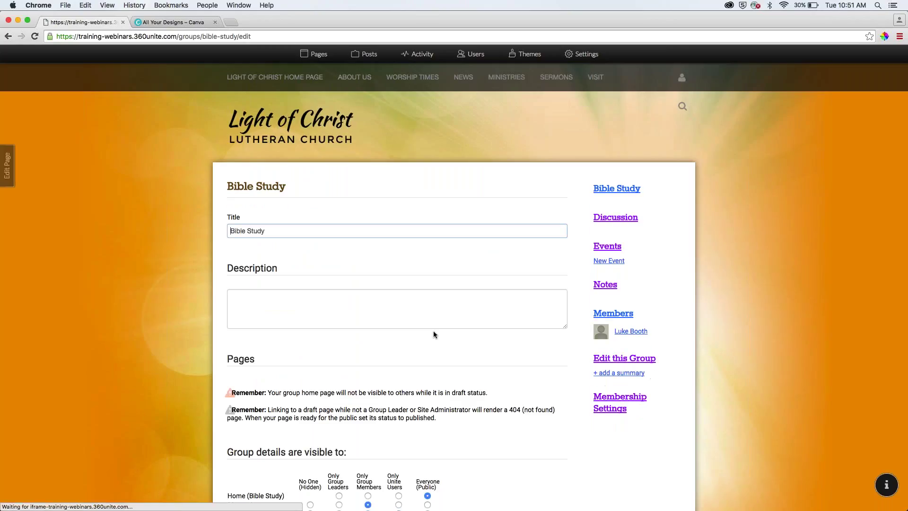
scroll(434, 338, down, 5)
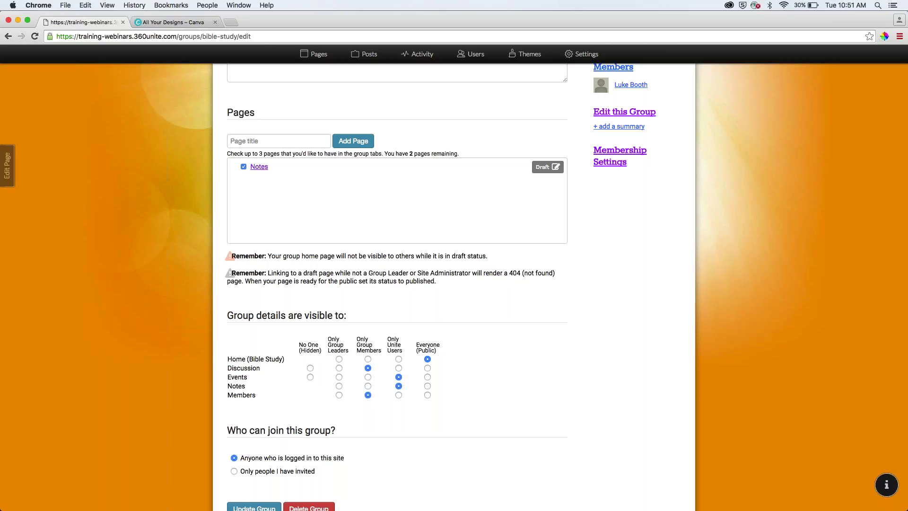
click(428, 377)
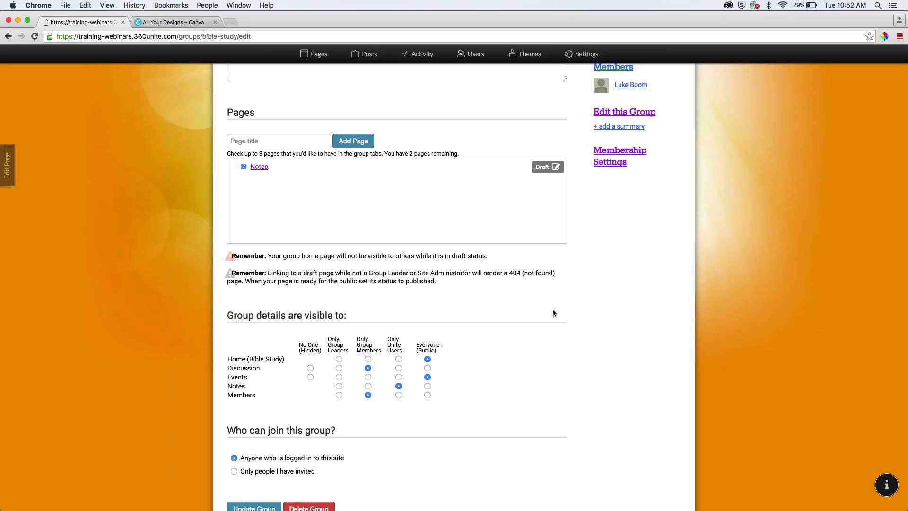
scroll(552, 309, down, 3)
click(242, 441)
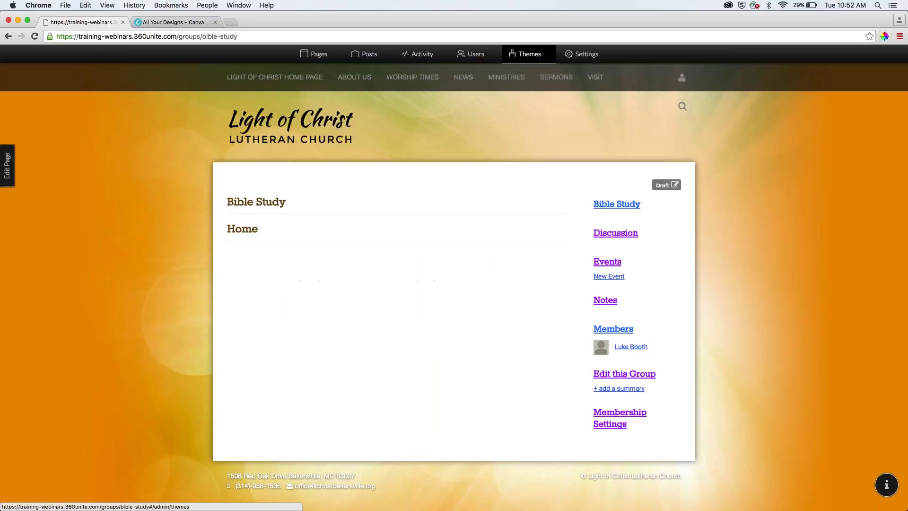
- Open the church's main calendar from the site's News section and reload the page
mouse_move(517, 75)
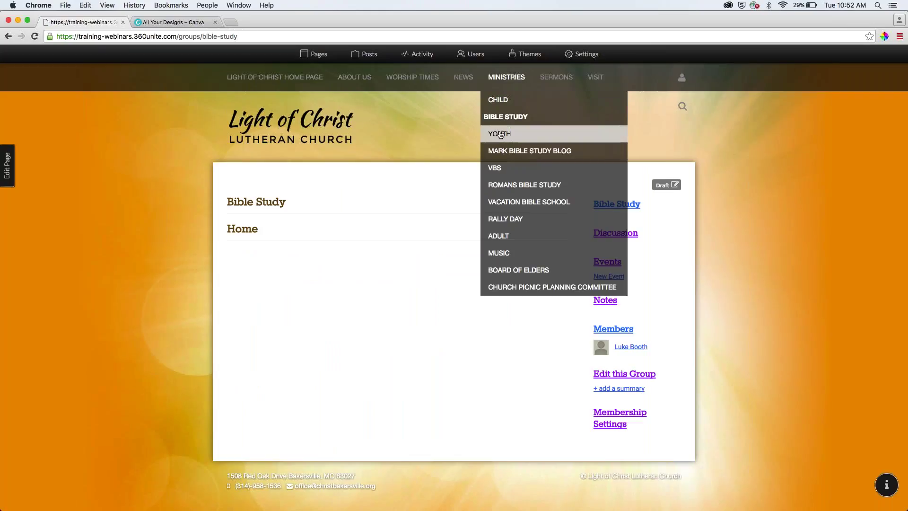
mouse_move(473, 78)
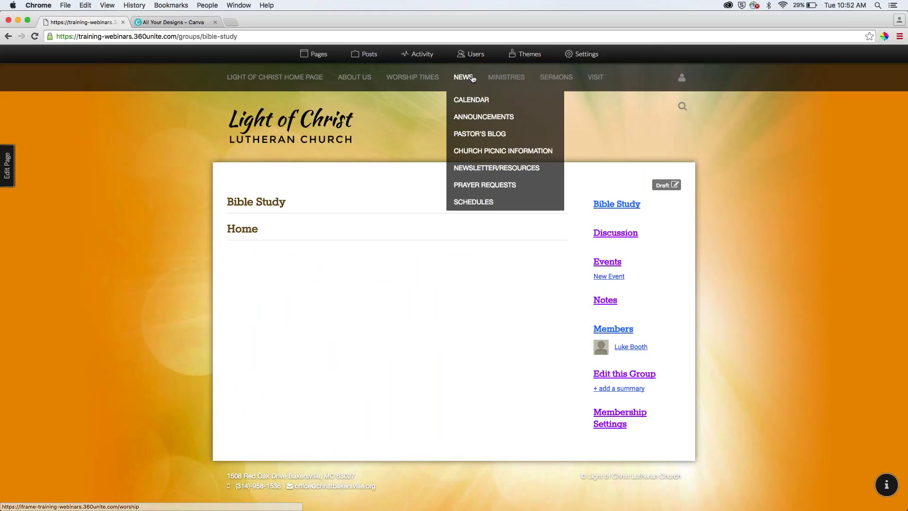
click(471, 101)
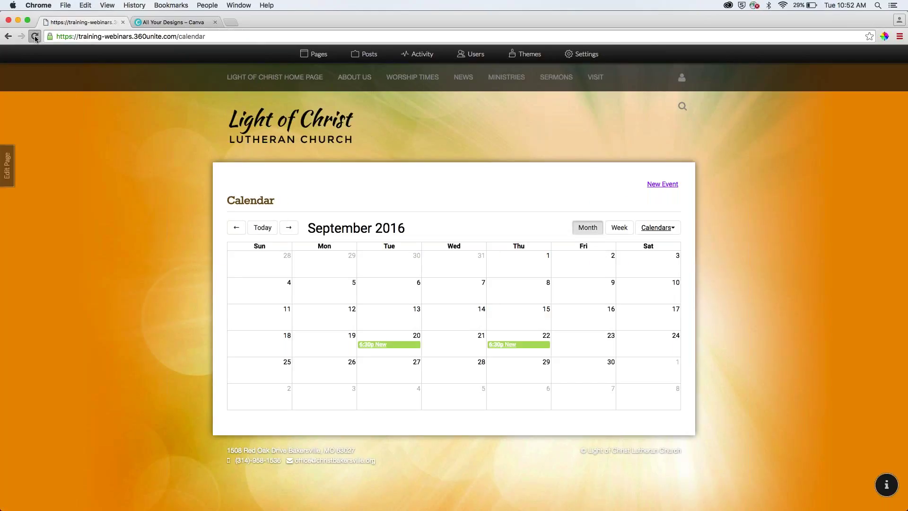
click(36, 38)
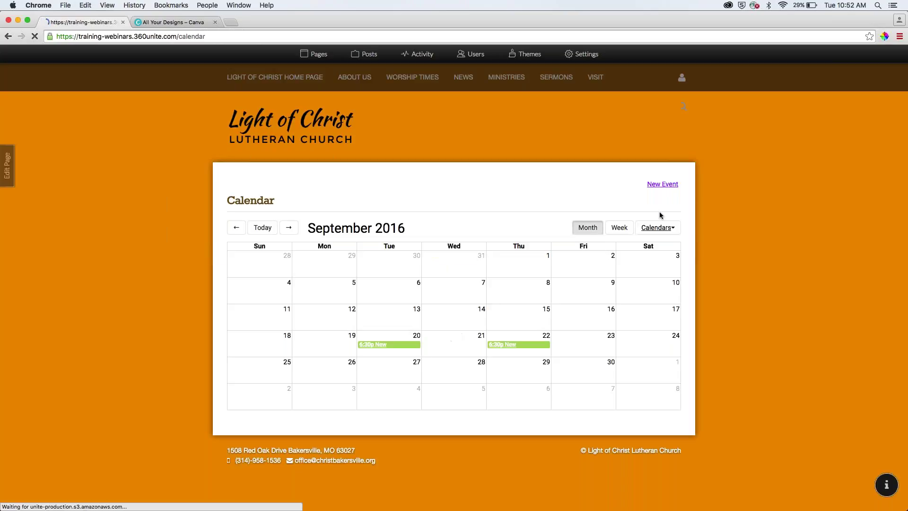
- Hide the Bible Study calendar, show it again, and look through the list of calendars available for display
click(658, 227)
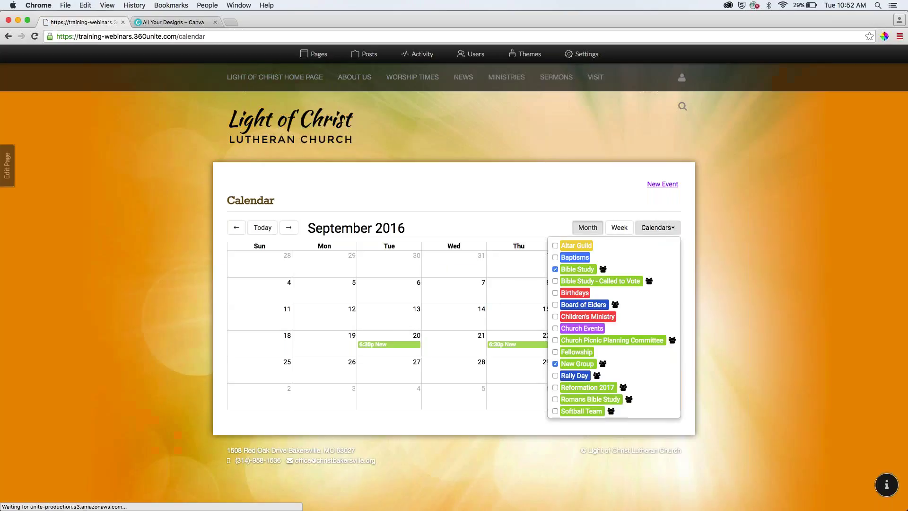
click(555, 269)
click(555, 269)
scroll(565, 302, down, 3)
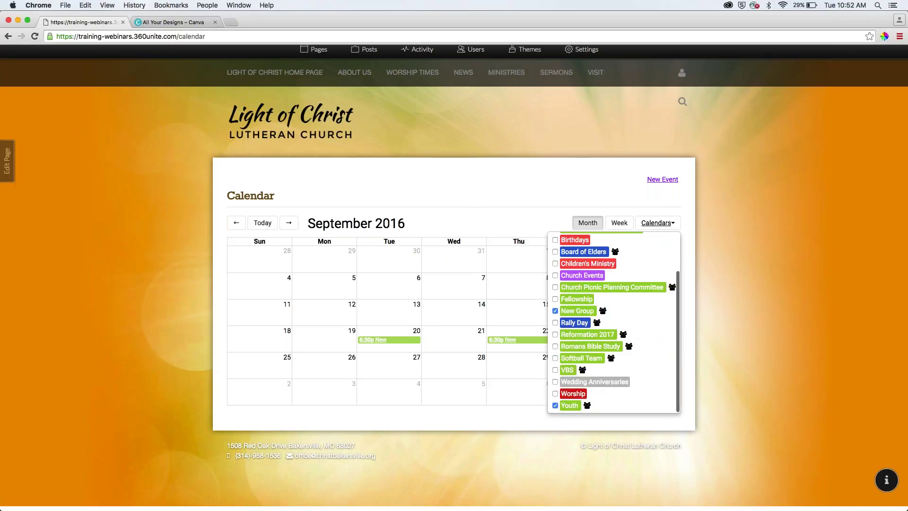
scroll(565, 303, up, 3)
click(565, 301)
click(663, 184)
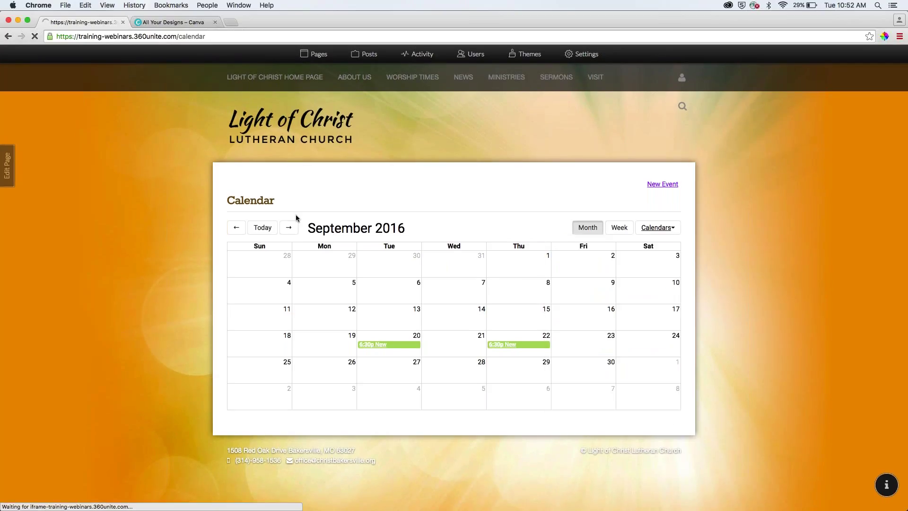
click(8, 37)
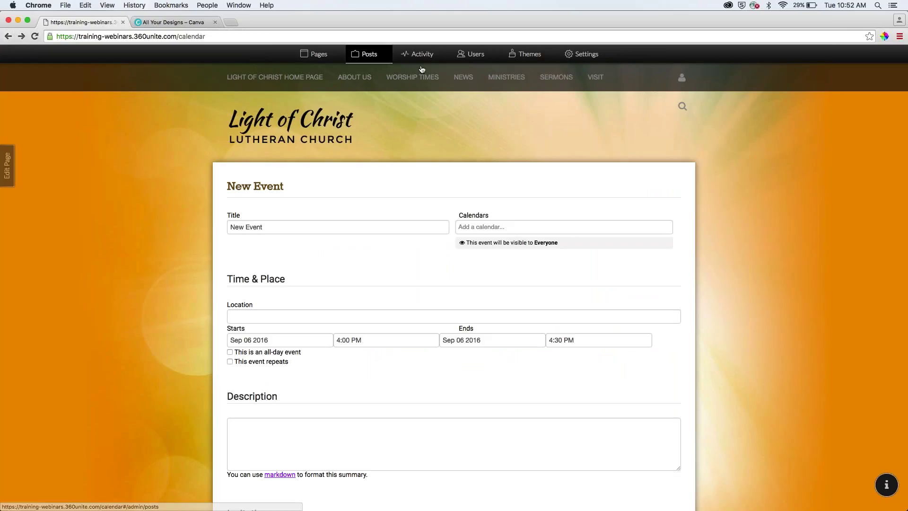
- Return to the main calendar from the News section and view the details of the Bible Study events in October 2016
mouse_move(471, 74)
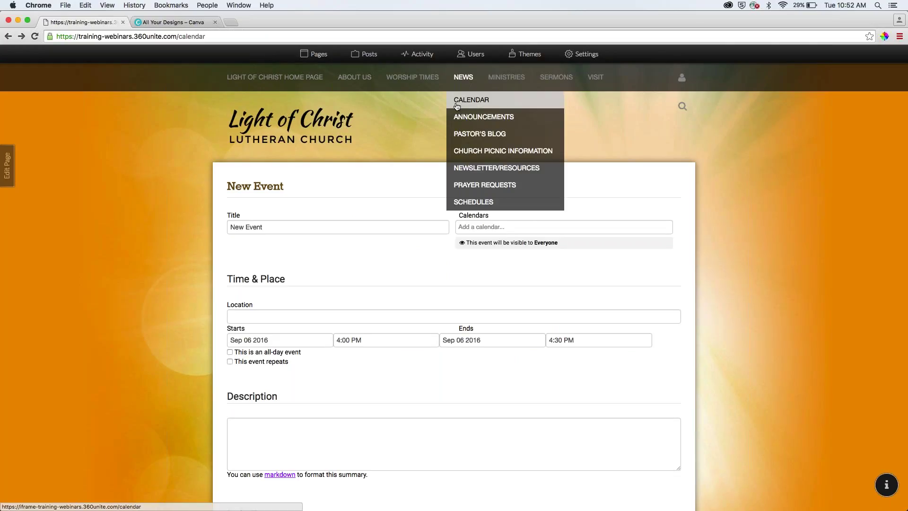
click(471, 100)
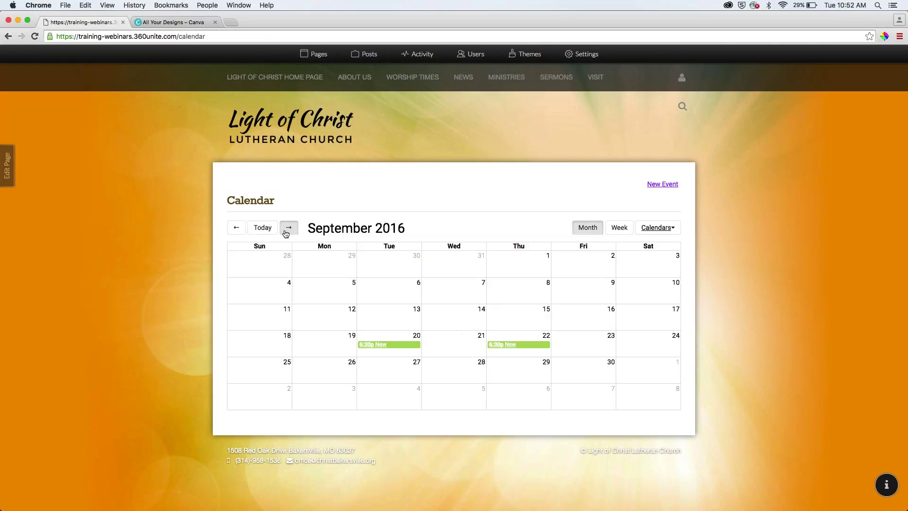
click(286, 231)
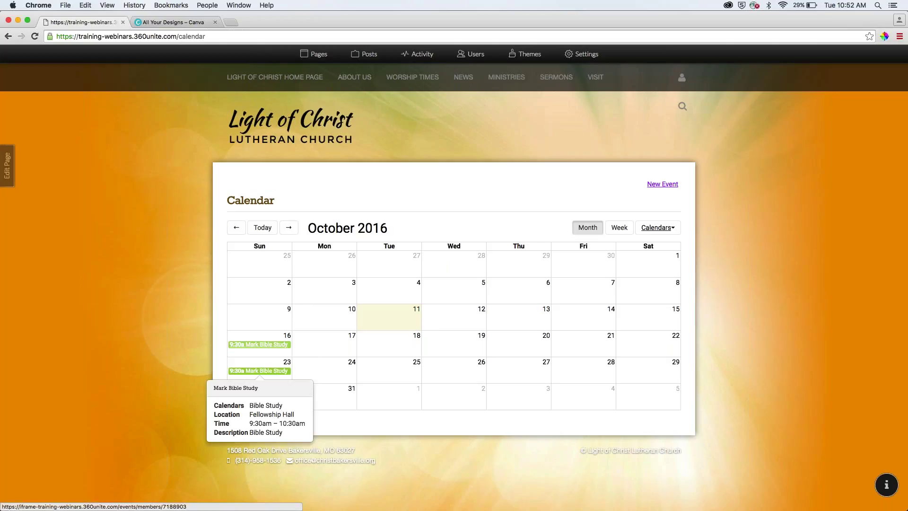
mouse_move(260, 400)
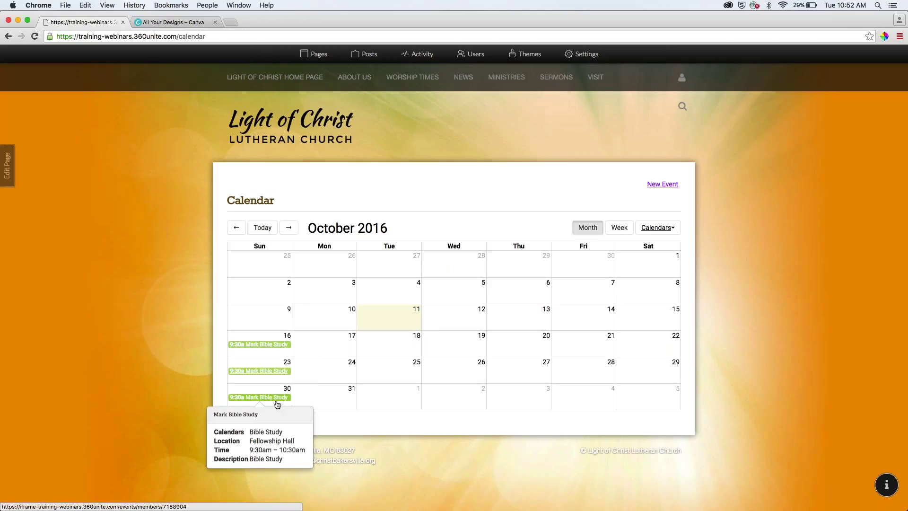
- Hide the New Group calendar and show the Board of Elders calendar on the main calendar
click(673, 230)
scroll(614, 326, down, 3)
scroll(613, 326, up, 3)
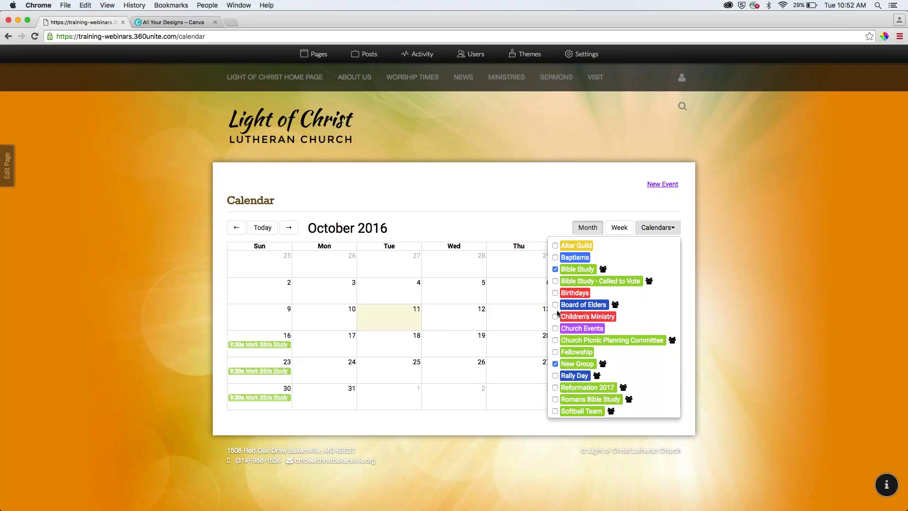
click(555, 364)
click(555, 304)
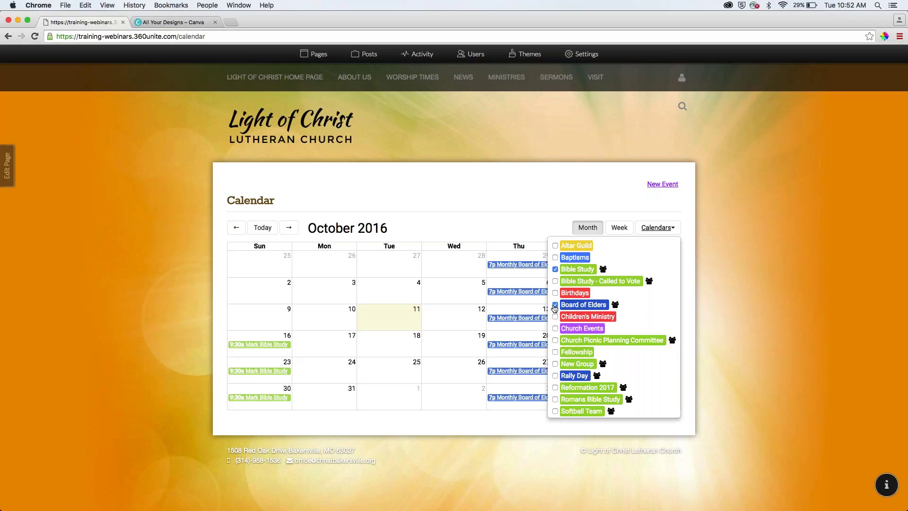
- Toggle the Altar Guild calendar, leave it displayed, and show the Birthdays calendar as well
click(555, 245)
mouse_move(517, 344)
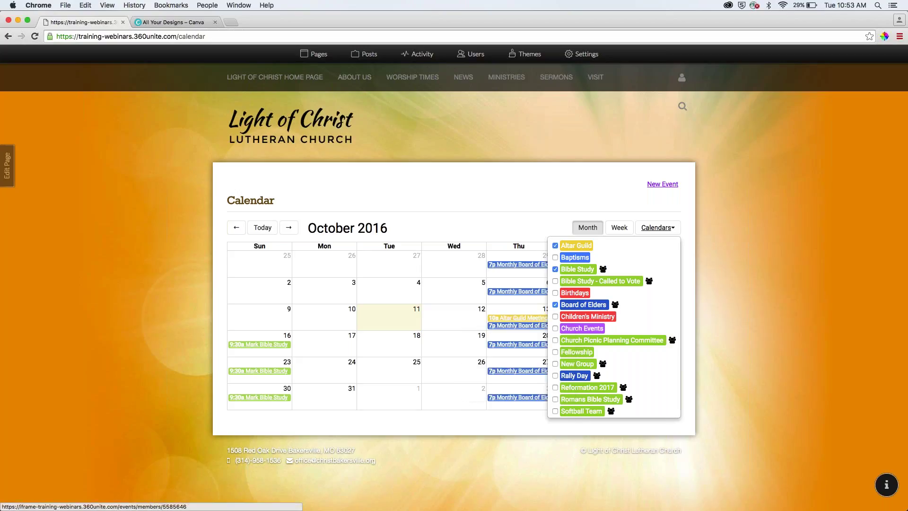
click(555, 245)
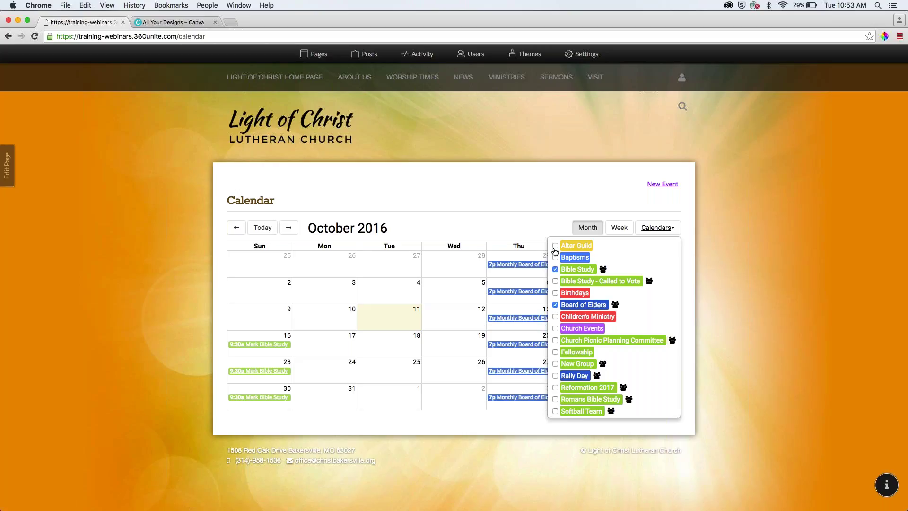
click(556, 246)
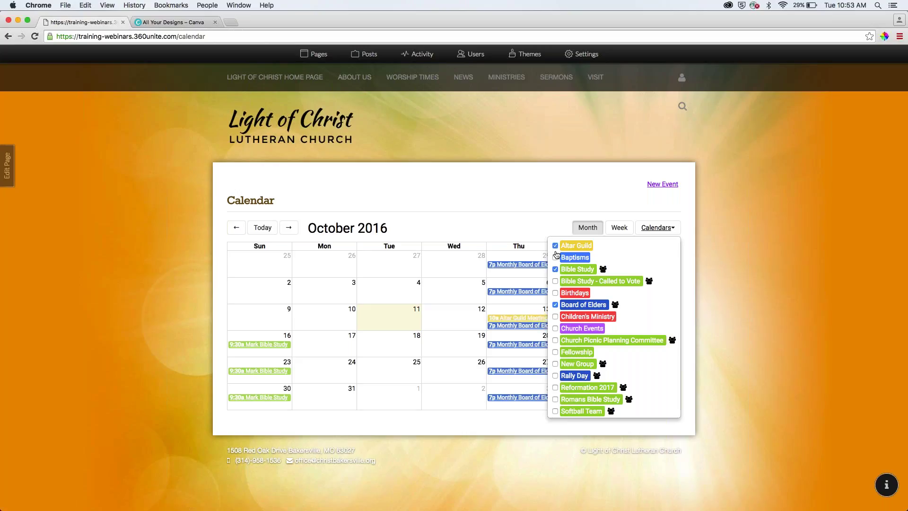
click(555, 293)
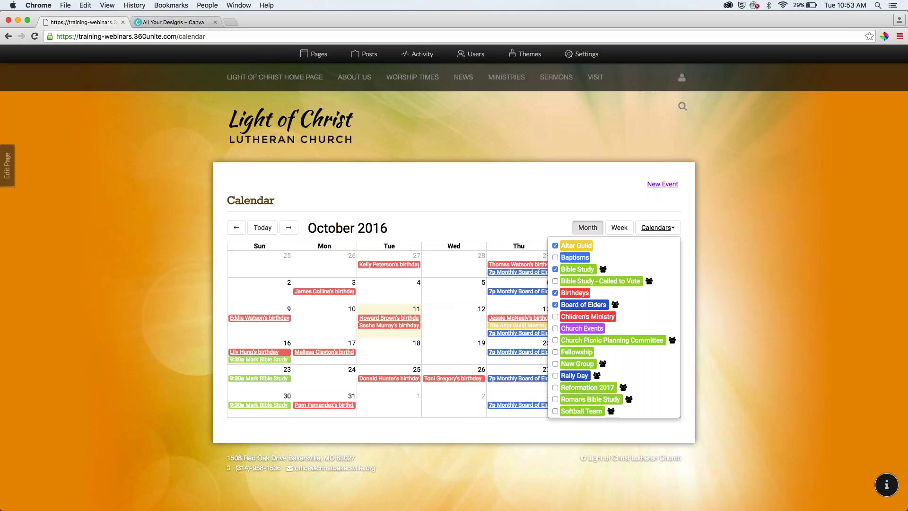
- Close the list of calendars and switch the main calendar to the week view
click(580, 234)
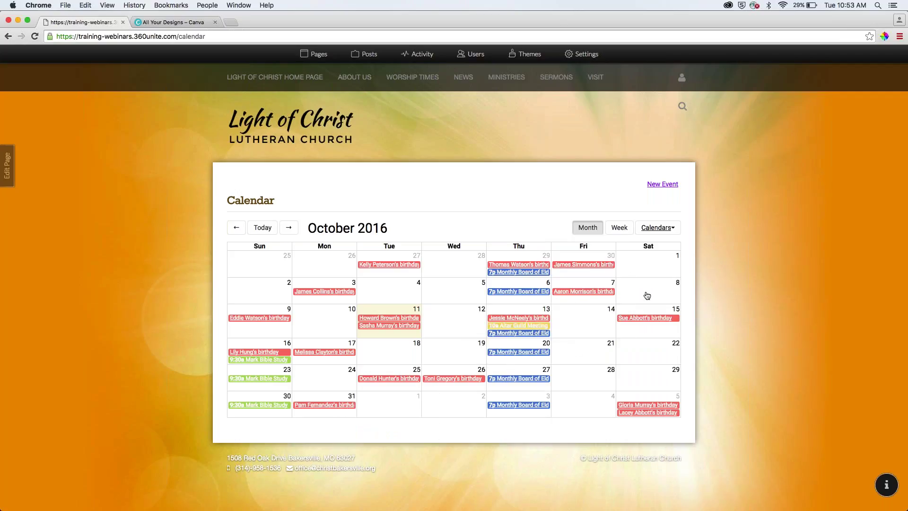
click(625, 234)
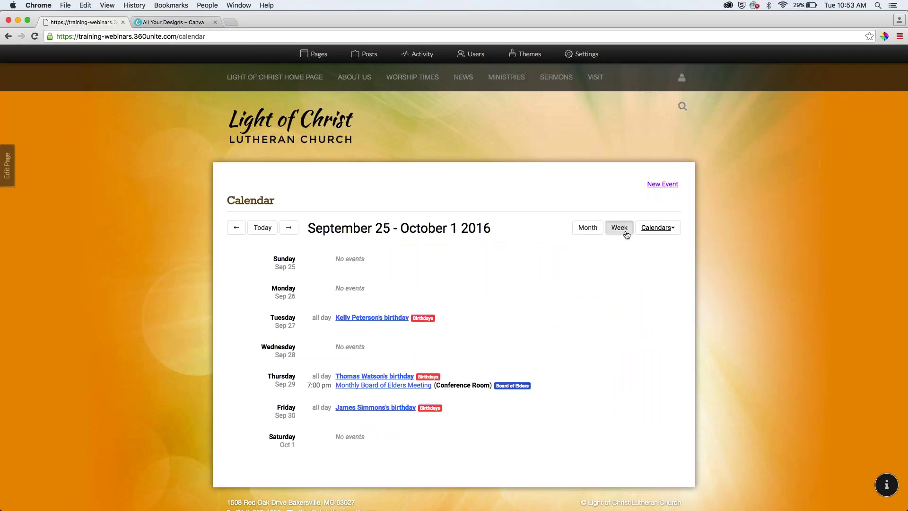
scroll(626, 235, down, 1)
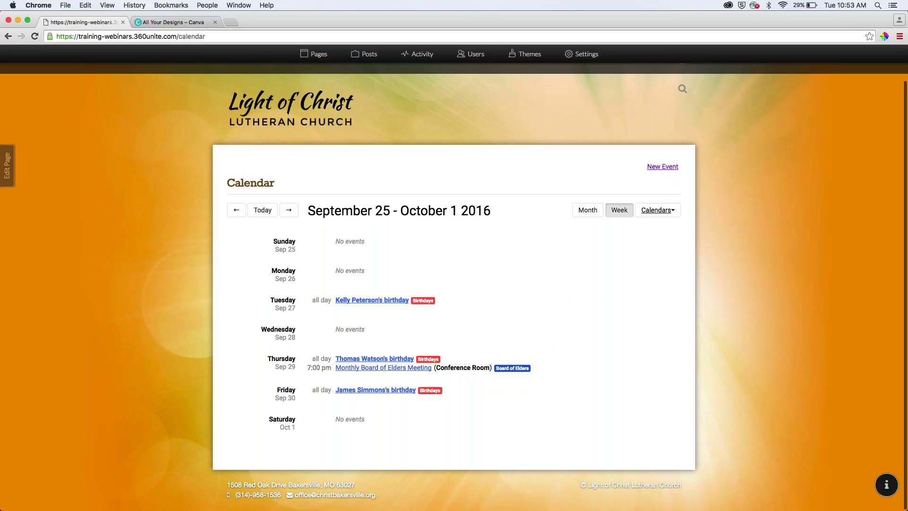
- Open the Bible Study group's home page from the Ministries section of the site
mouse_move(461, 100)
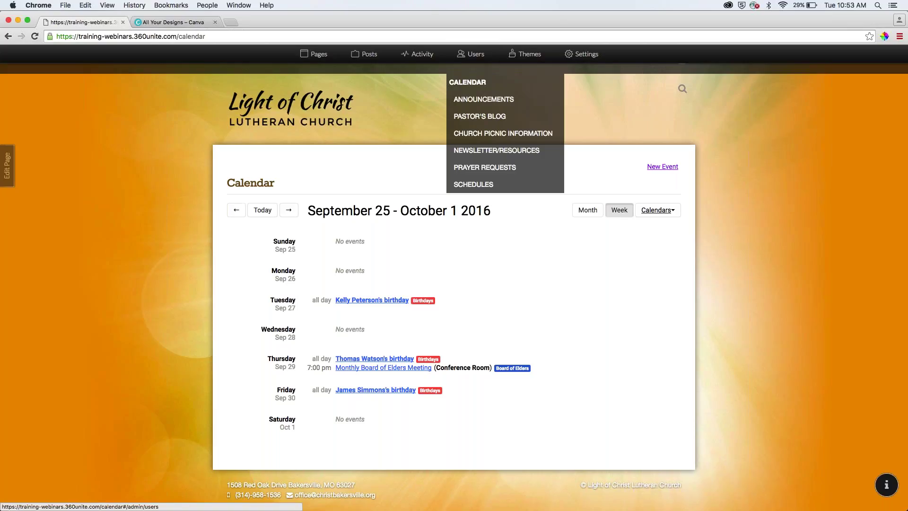
scroll(466, 95, up, 1)
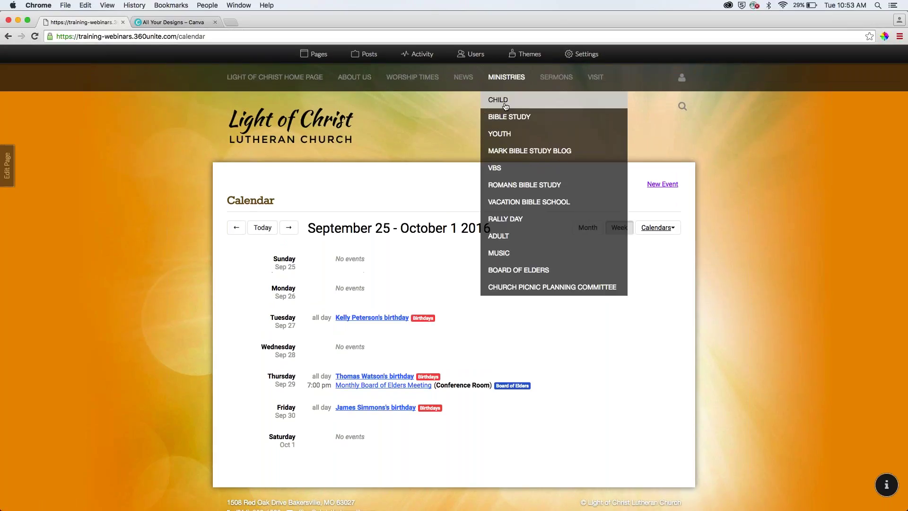
click(502, 116)
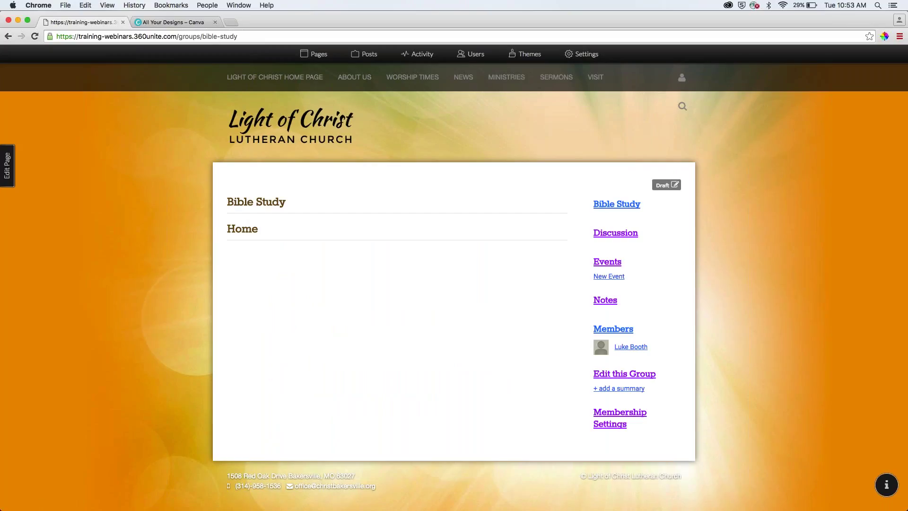
- Open the Members directory from the About Us section, look through the households, and open the first household's page
mouse_move(367, 76)
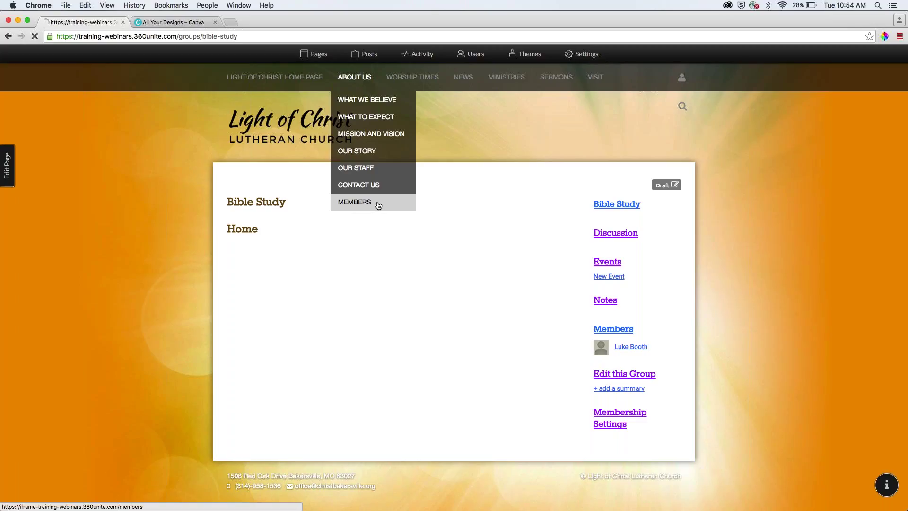
click(378, 204)
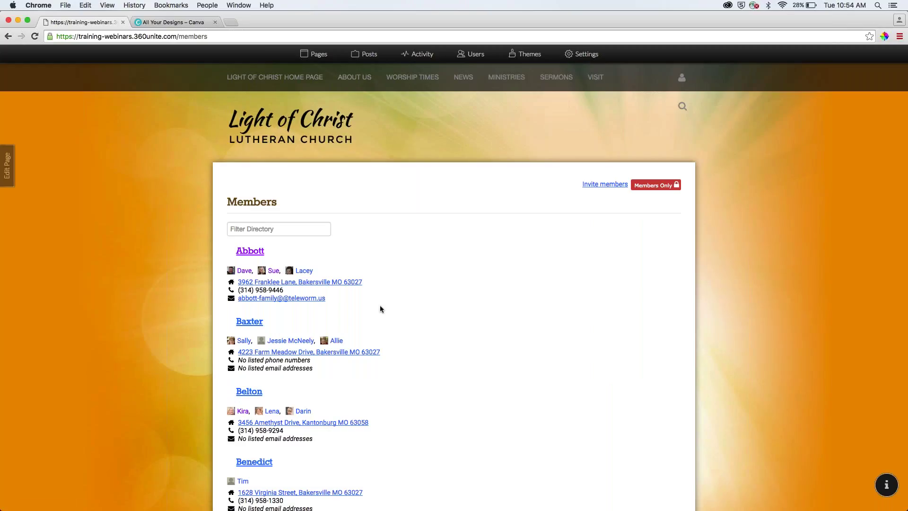
scroll(381, 309, down, 5)
scroll(380, 308, down, 10)
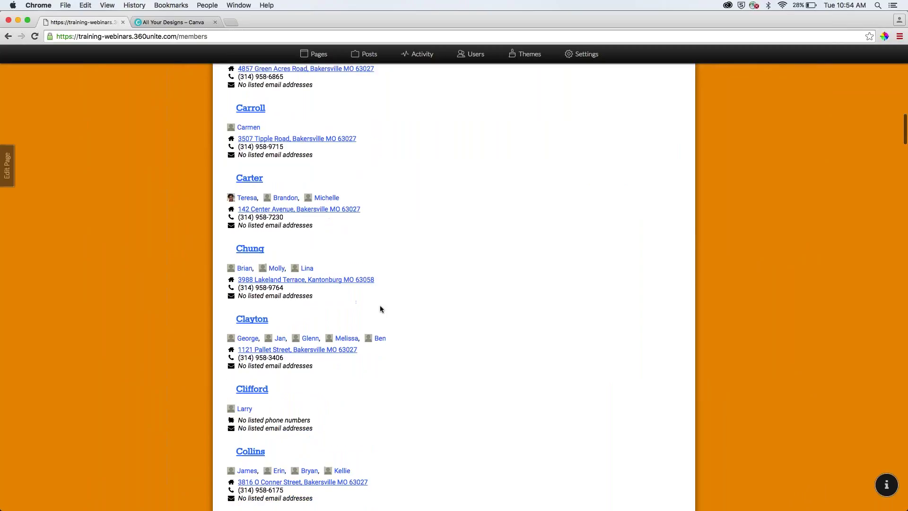
scroll(380, 308, up, 15)
click(231, 268)
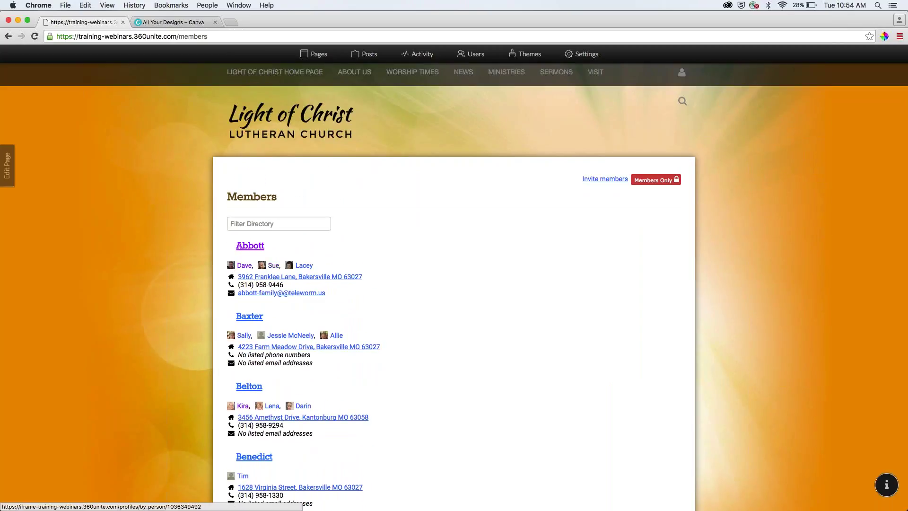
click(258, 249)
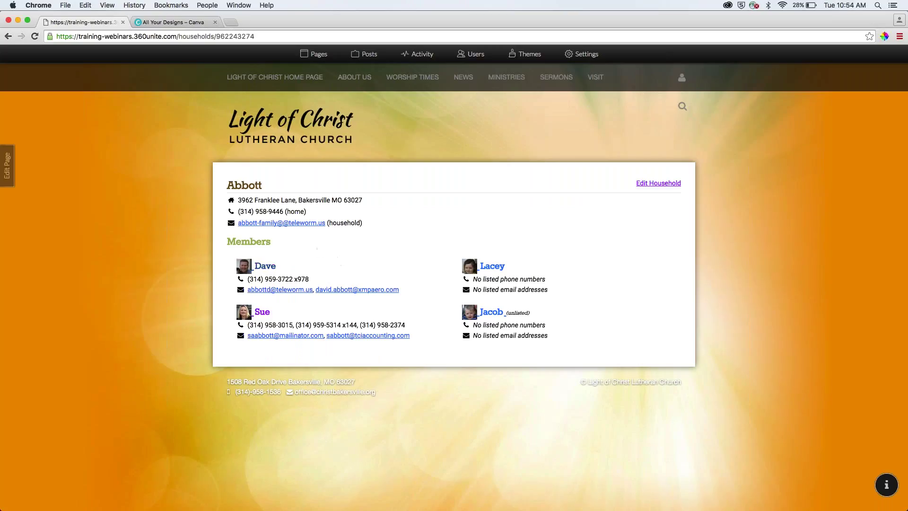
- Open the first household member's profile, review its editing form, and open the member's recent activity
click(269, 272)
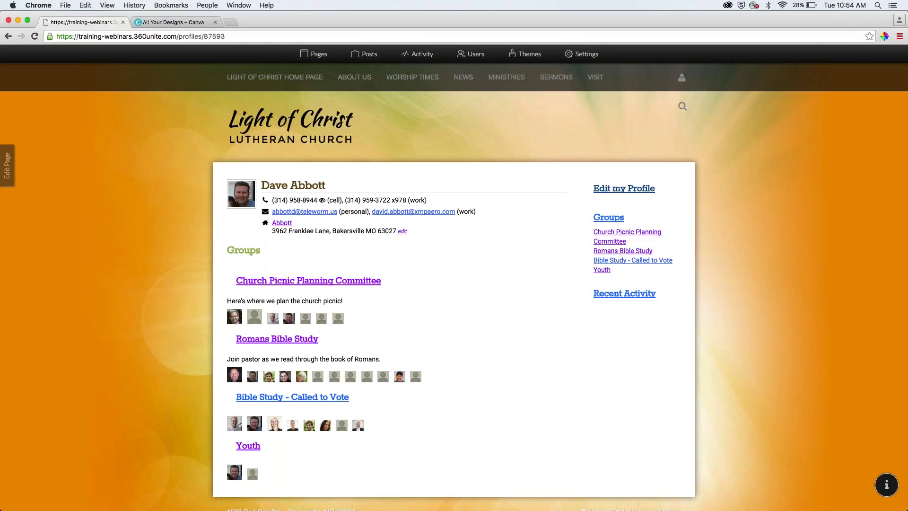
click(628, 190)
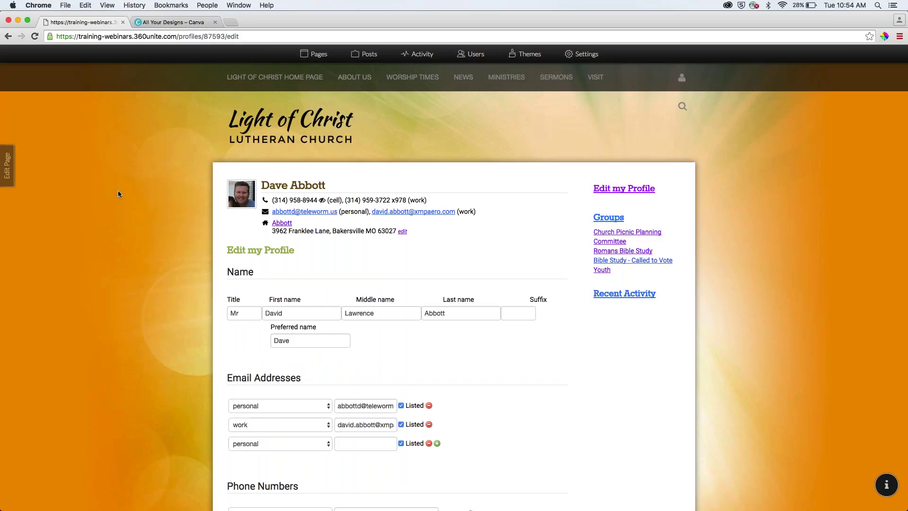
scroll(118, 191, down, 4)
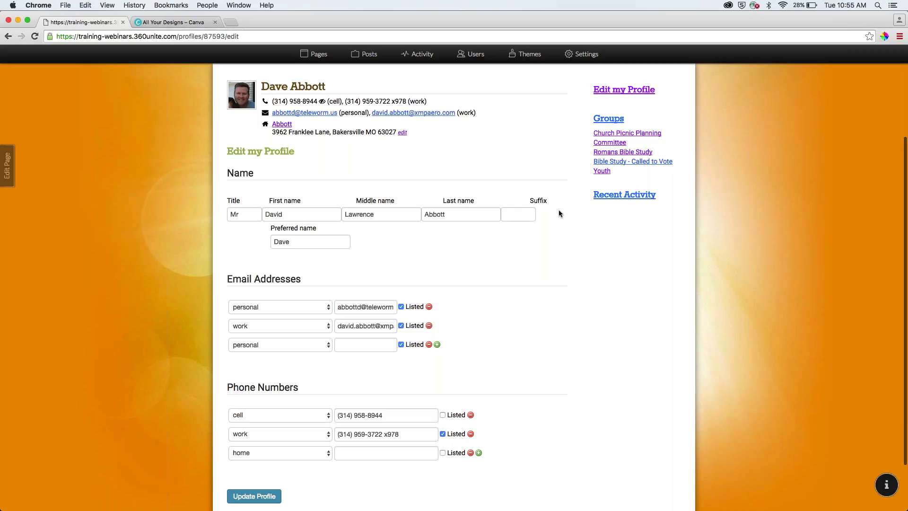
click(601, 198)
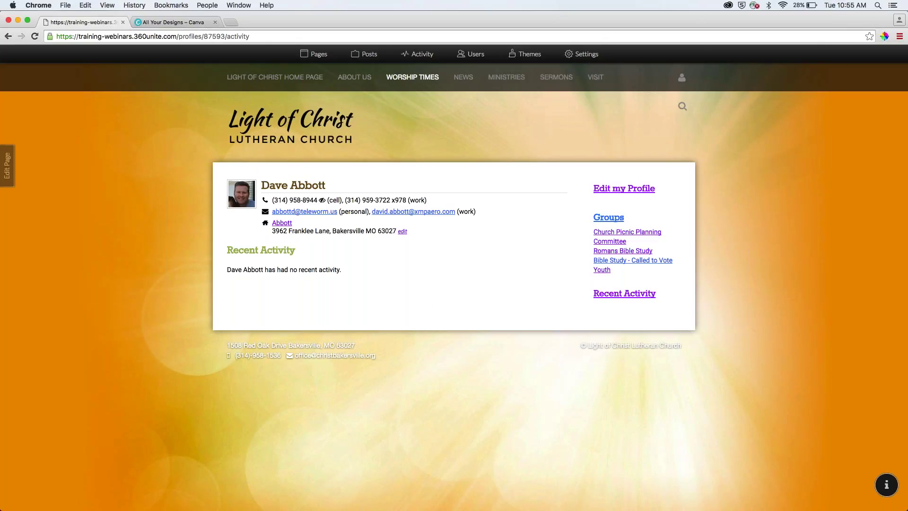
- Return to the Members directory from the About Us section and look through the listed households
mouse_move(354, 77)
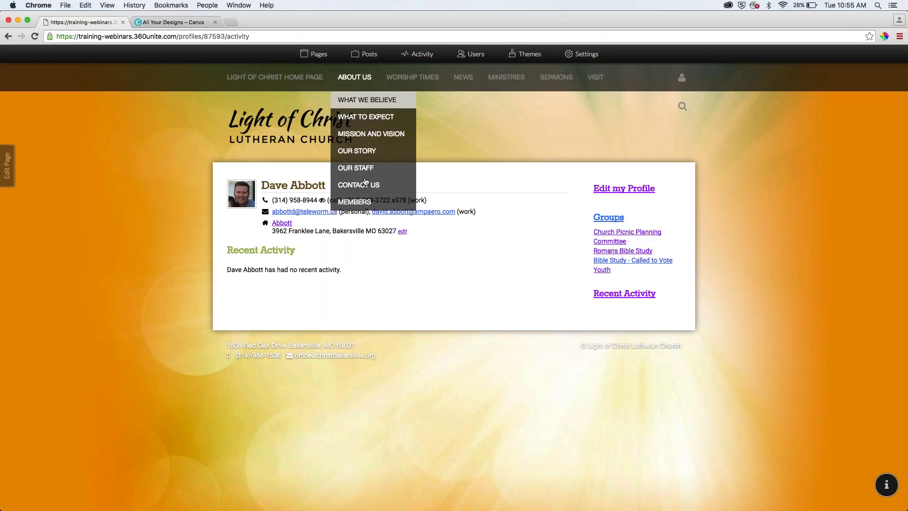
click(356, 202)
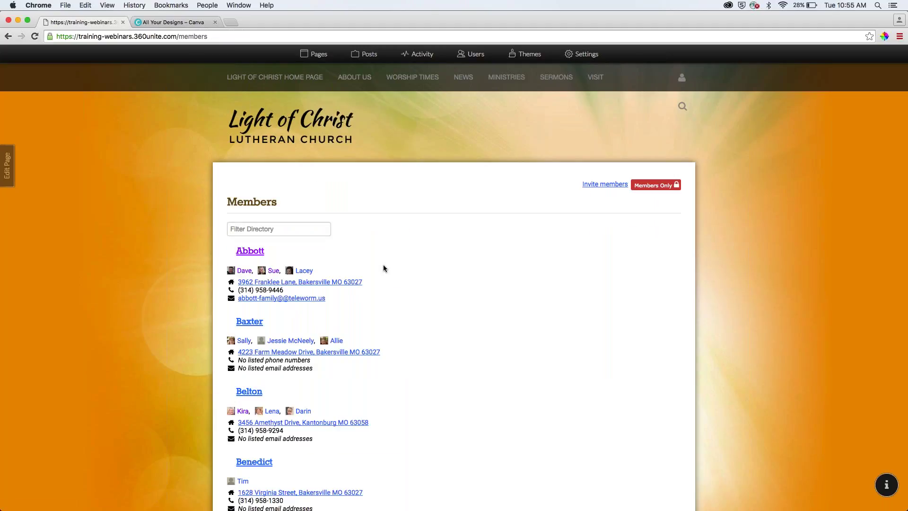
scroll(398, 264, down, 5)
scroll(398, 266, down, 1)
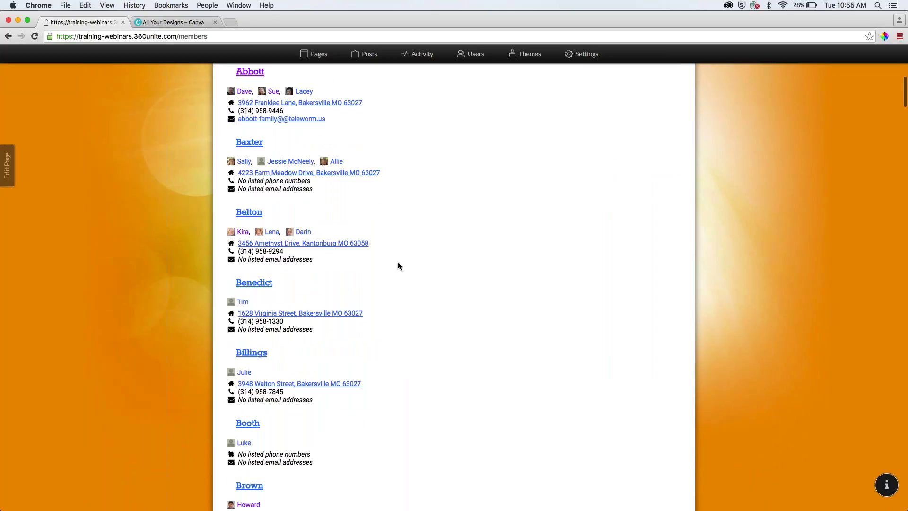
scroll(398, 264, down, 4)
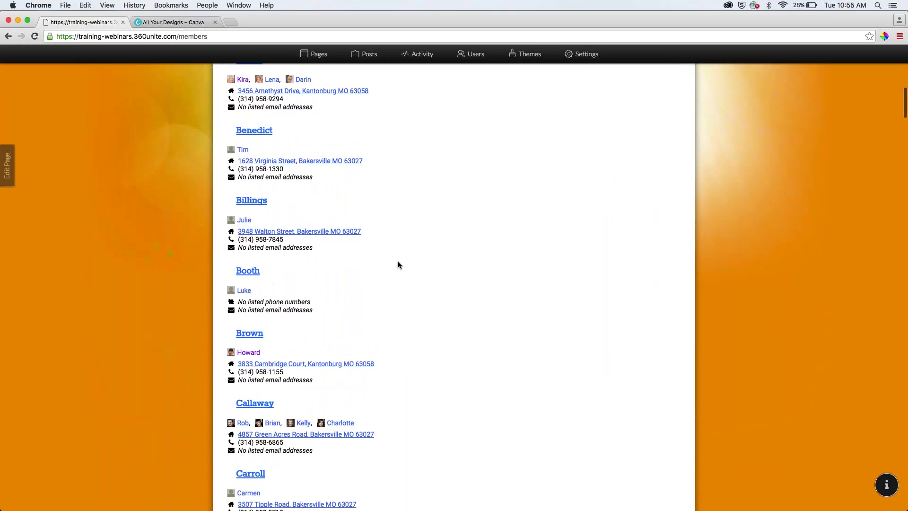
scroll(398, 265, down, 7)
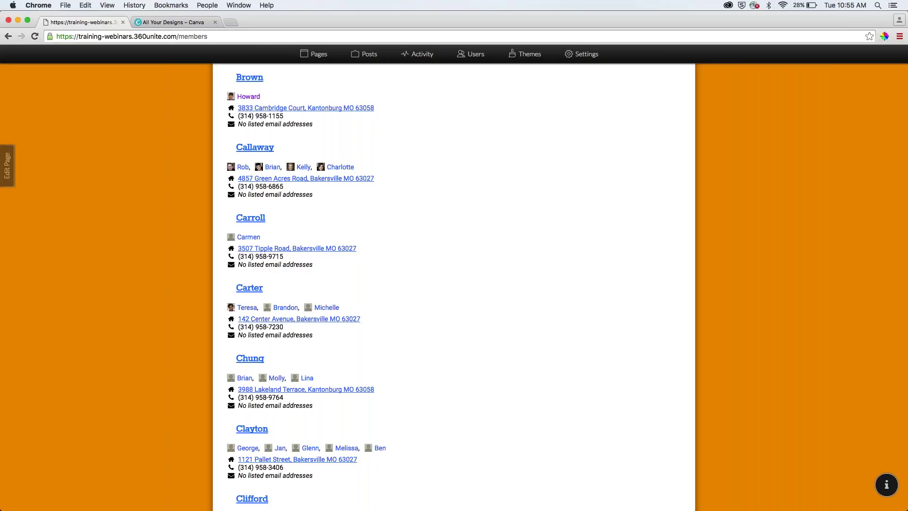
scroll(442, 241, up, 8)
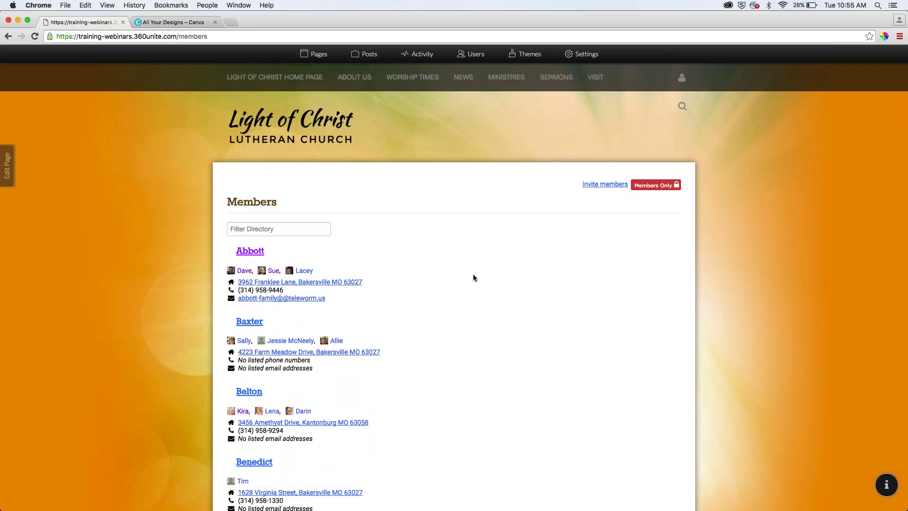
scroll(474, 277, down, 3)
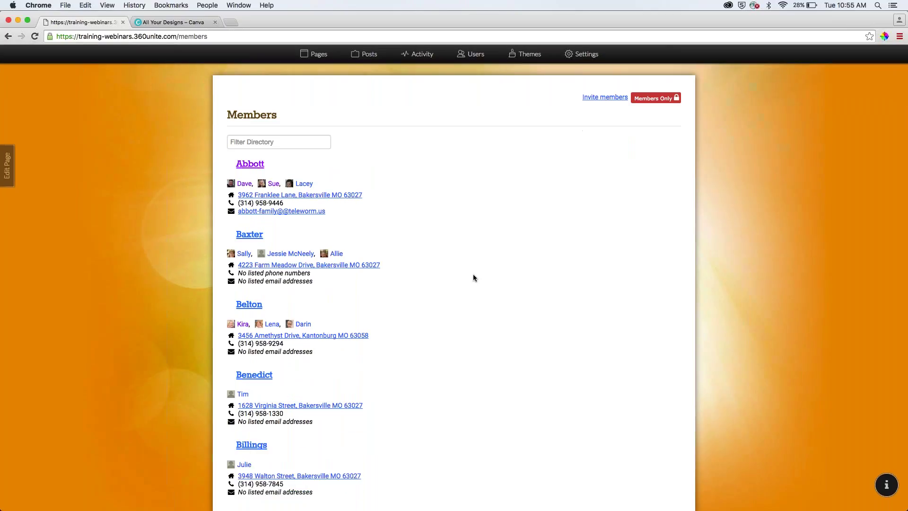
scroll(474, 277, up, 3)
scroll(474, 277, down, 1)
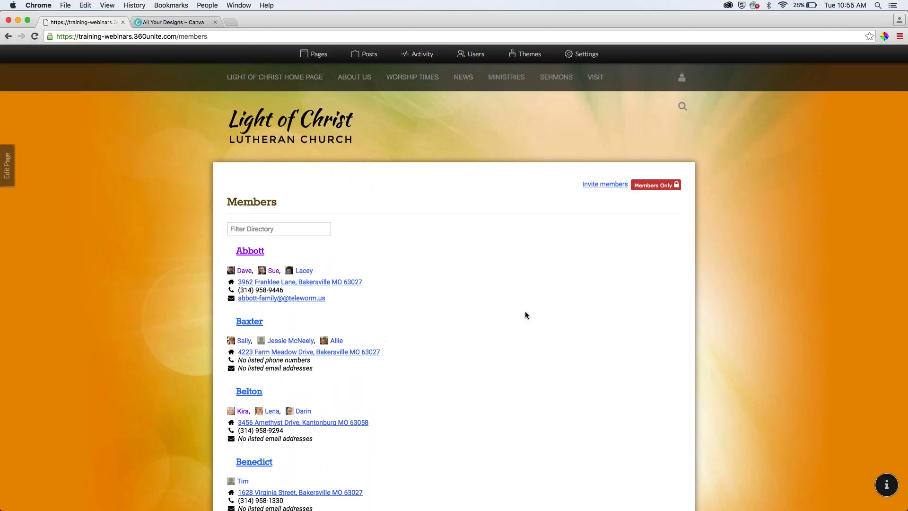
- Return to the Light of Christ home page
click(274, 77)
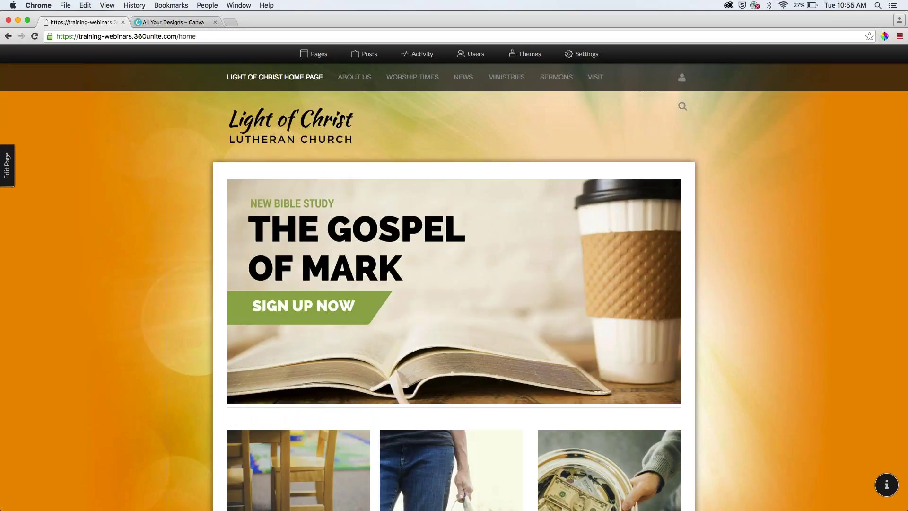
scroll(776, 244, down, 1)
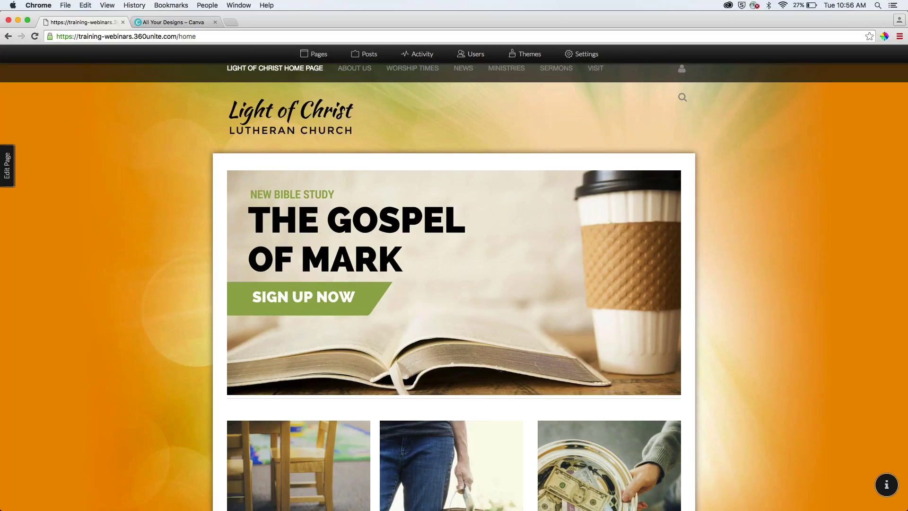
key(super+Tab)
click(475, 435)
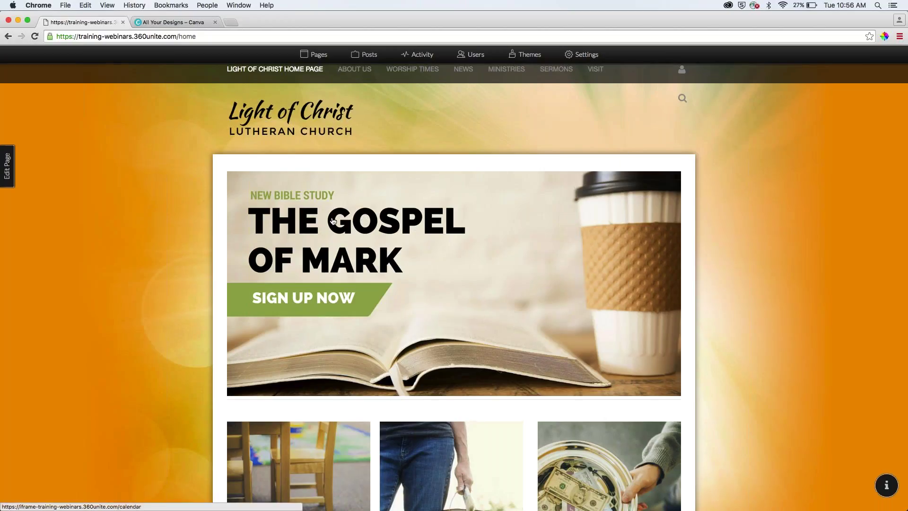
- Open the first member's profile from the Members directory and bring up its editing form with the contact details
mouse_move(354, 76)
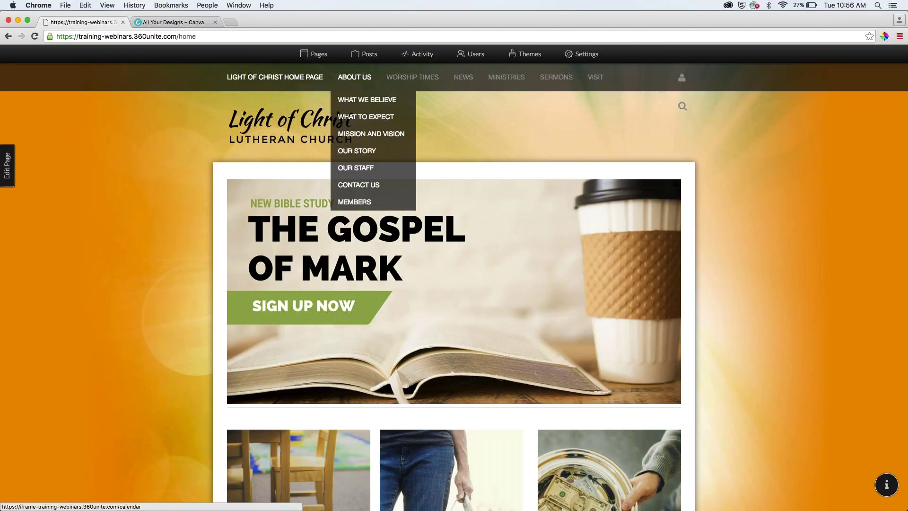
click(354, 202)
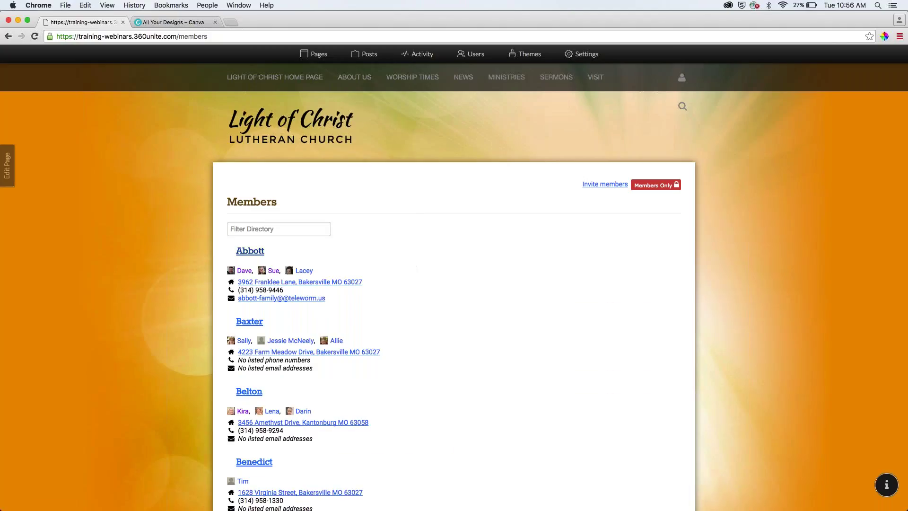
click(245, 271)
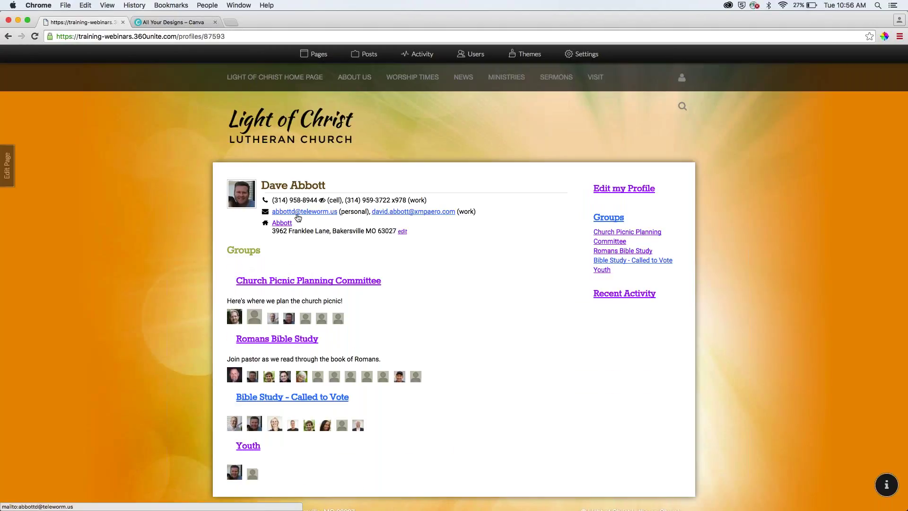
click(598, 189)
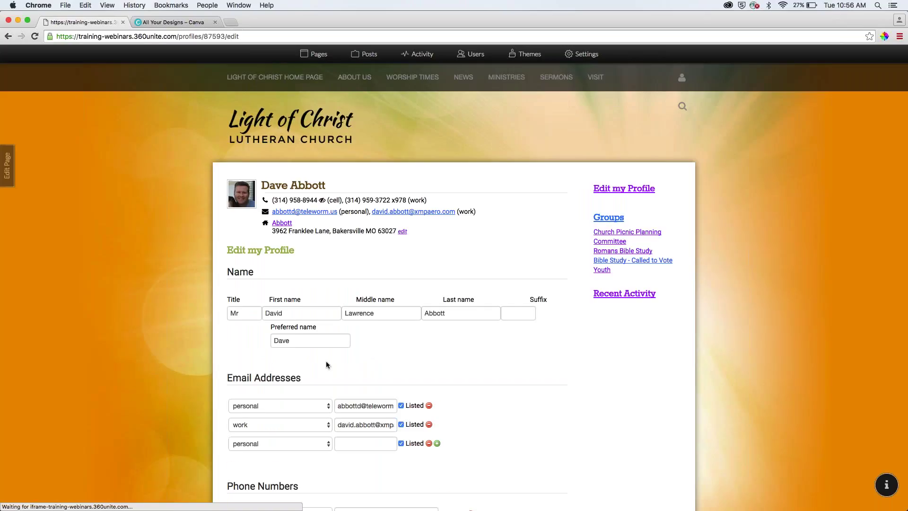
scroll(325, 361, down, 5)
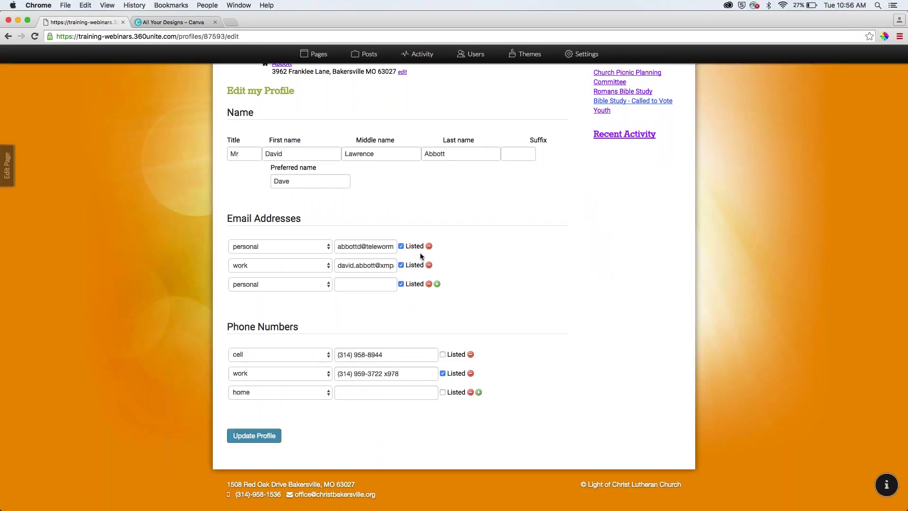
- Toggle the Listed option of the personal and work email addresses, leaving the personal one listed and the work one unlisted
click(401, 246)
click(401, 265)
click(400, 246)
click(401, 265)
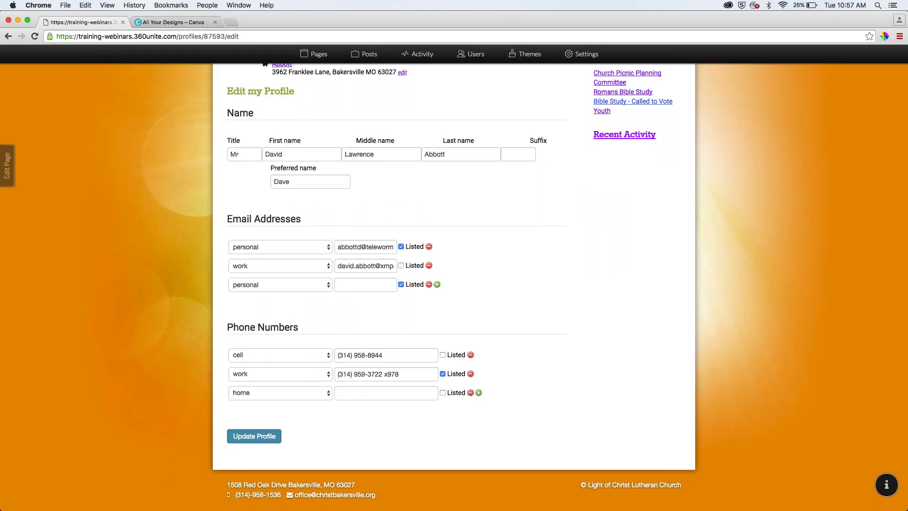
- Open the Bible Study group from the Ministries section and view its membership notification settings
scroll(454, 236, up, 4)
mouse_move(506, 78)
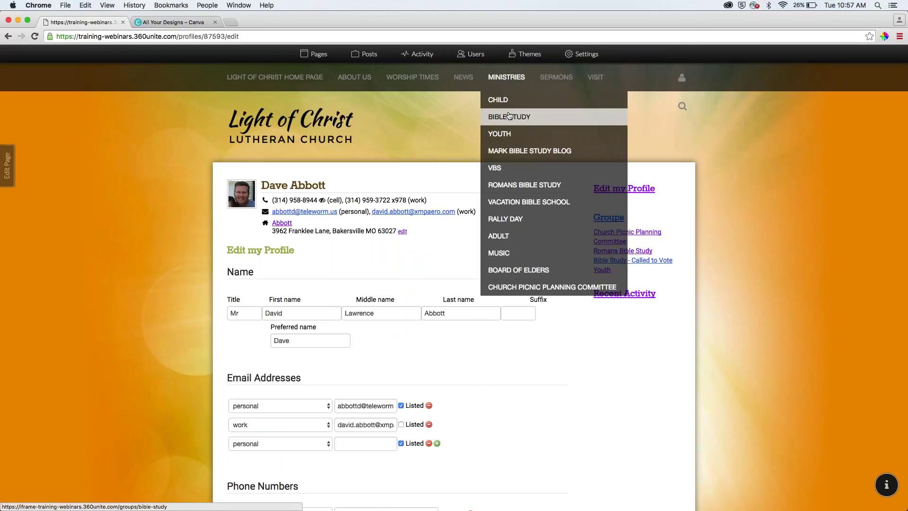
click(510, 118)
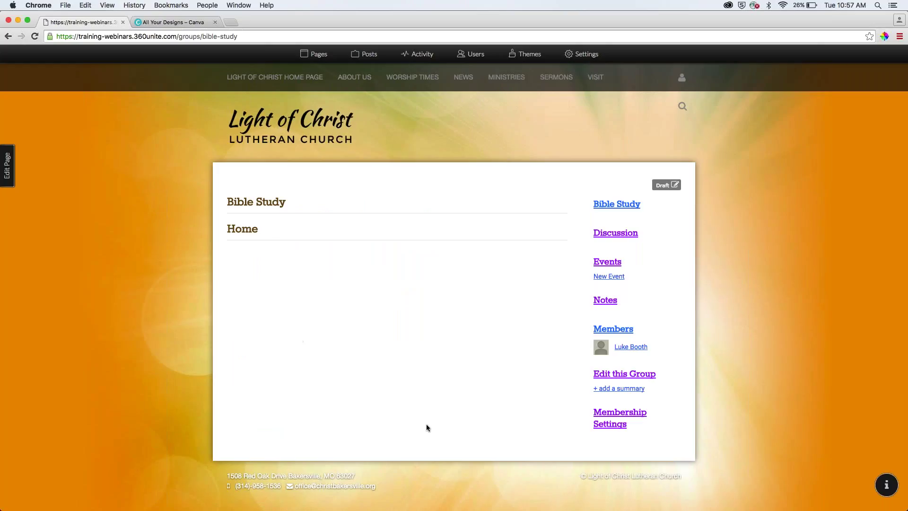
click(619, 415)
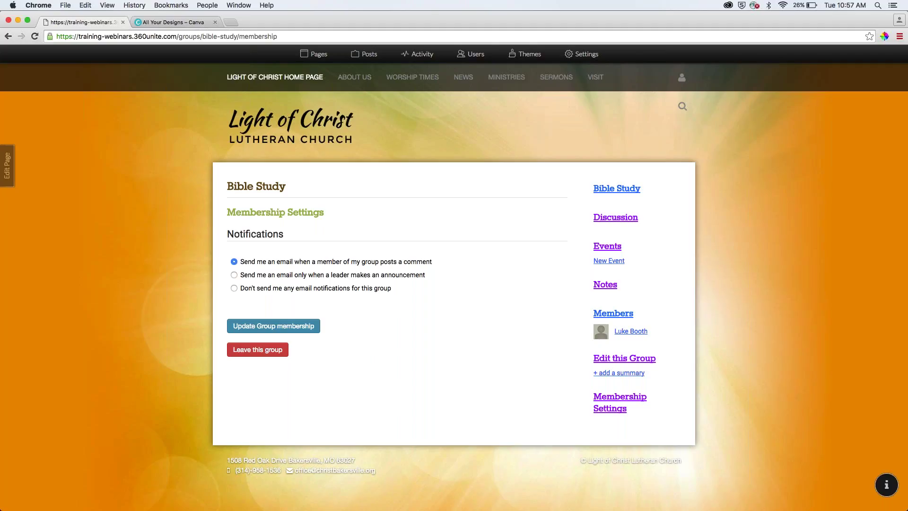
- Return to the home page and sign out of the current account
mouse_move(354, 77)
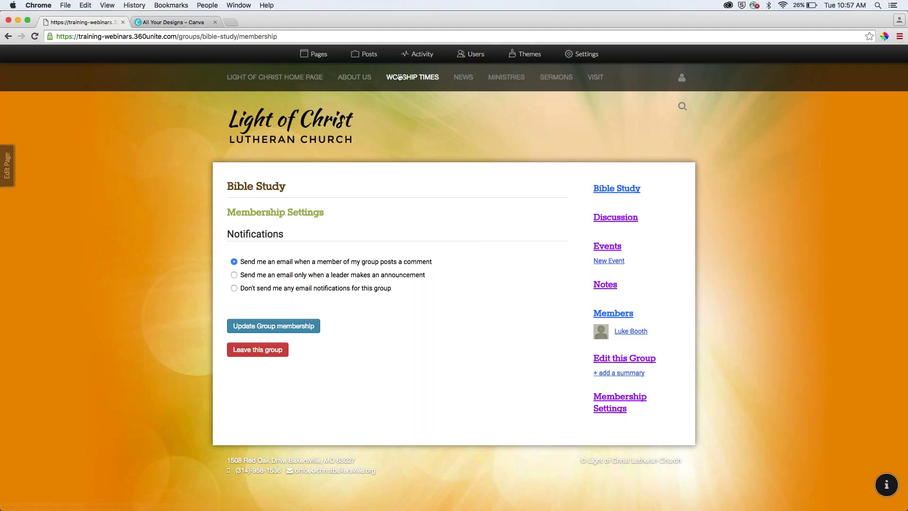
click(279, 80)
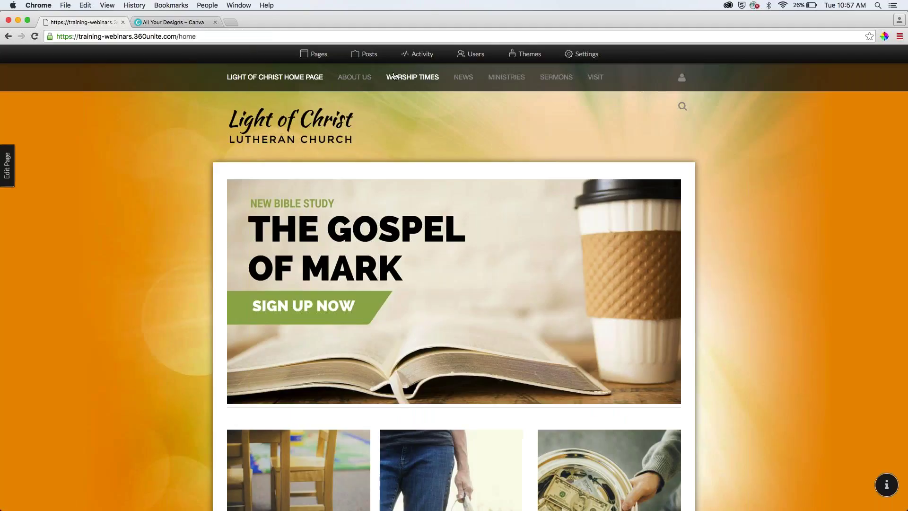
mouse_move(354, 78)
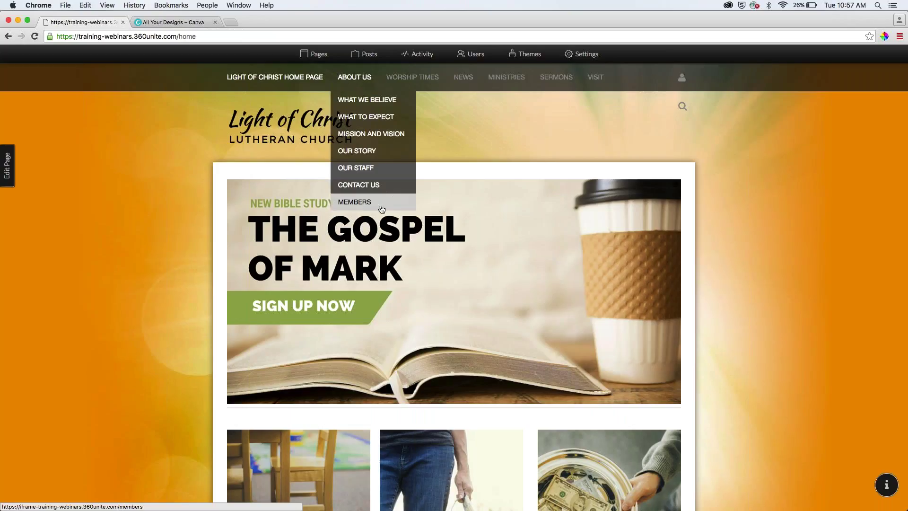
mouse_move(681, 77)
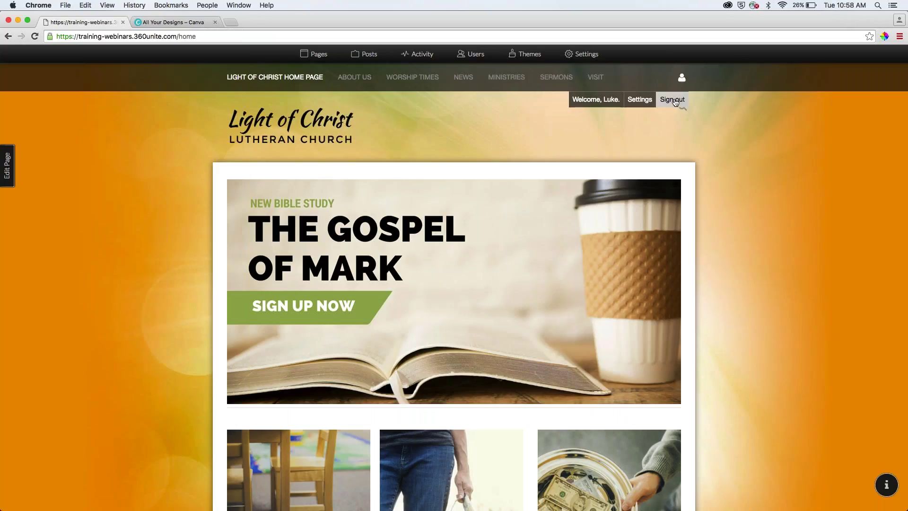
click(673, 100)
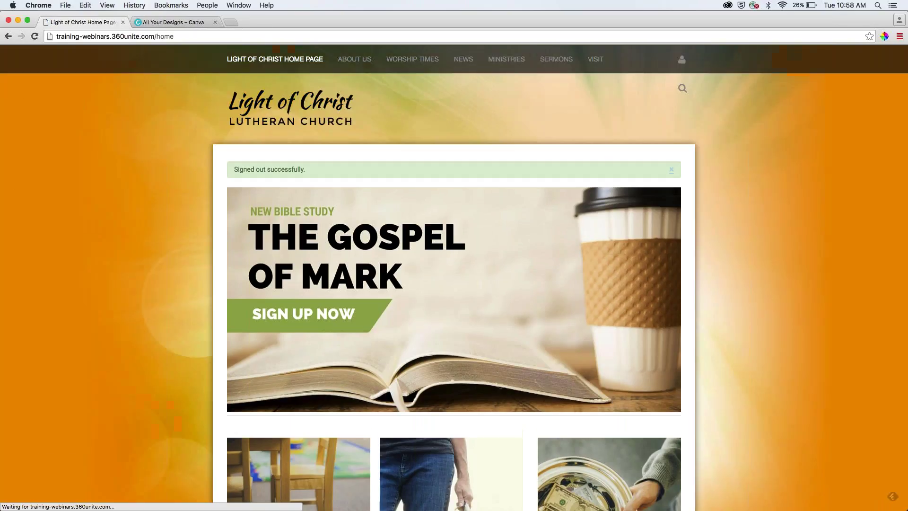
- Sign in to the site with the account that has limited administration access
mouse_move(357, 60)
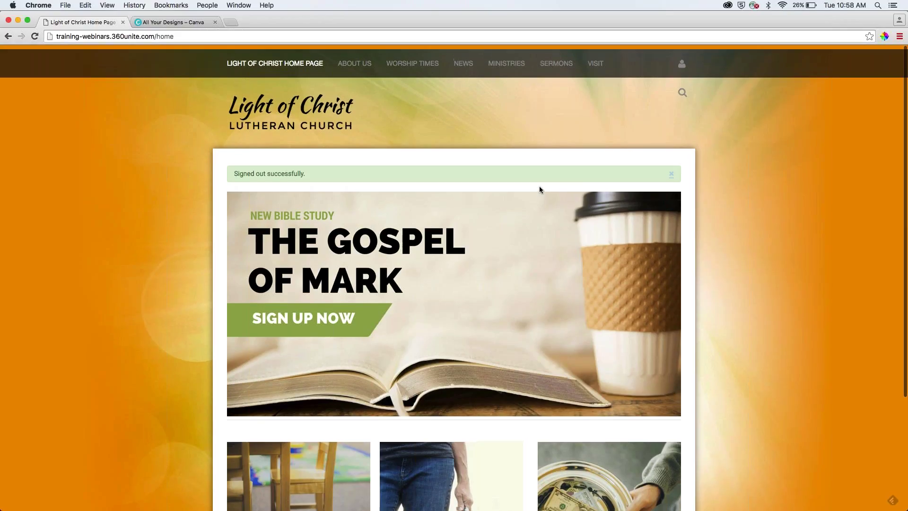
click(680, 73)
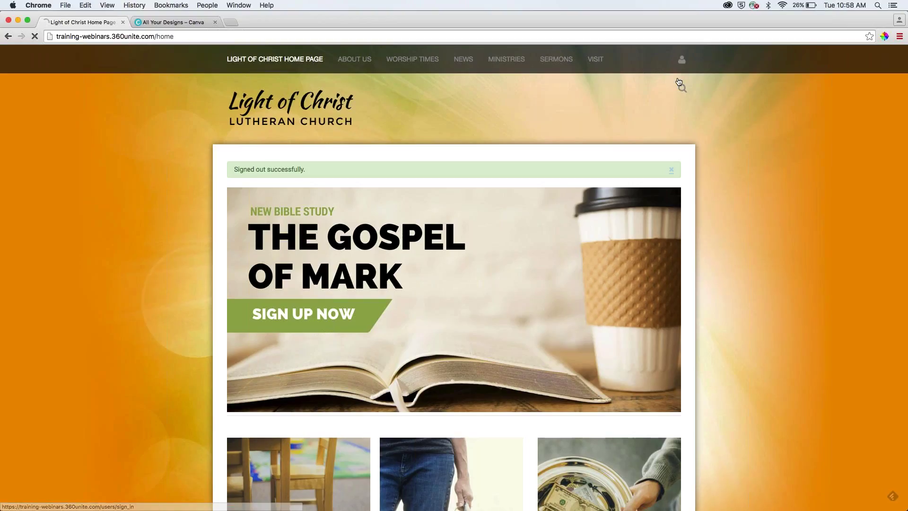
key(Return)
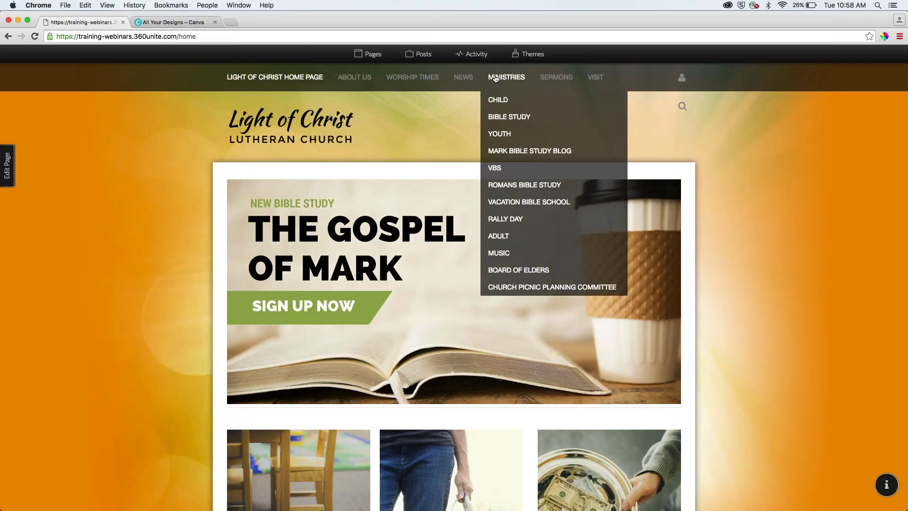
- Open the theme browser and preview the presets of the Earthtones theme
mouse_move(462, 77)
click(528, 53)
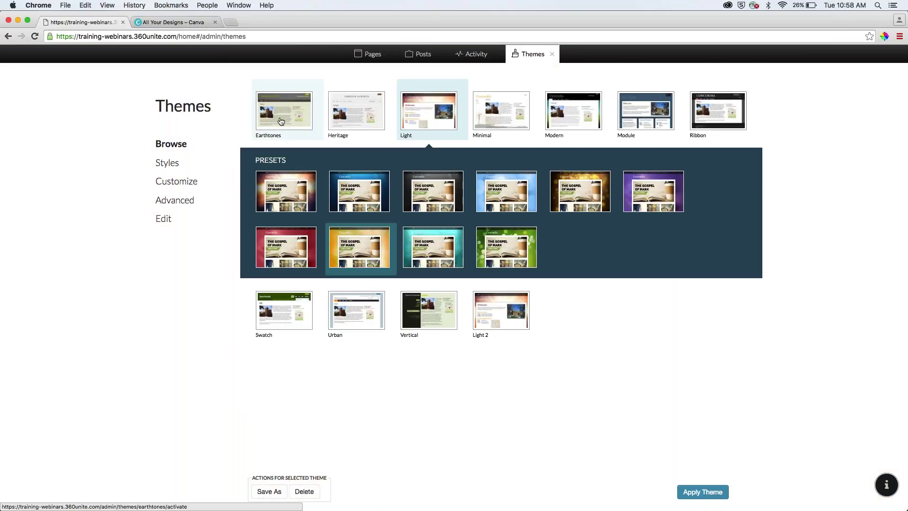
click(281, 122)
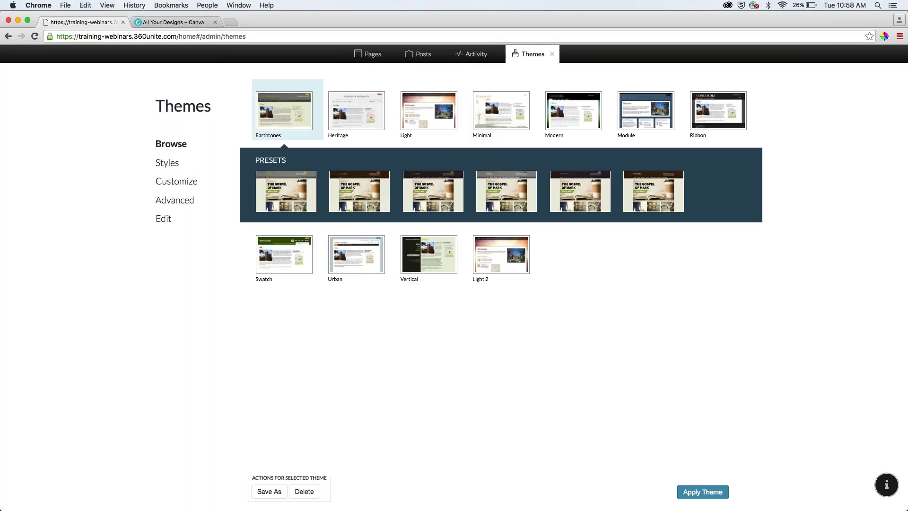
click(360, 192)
- Preview several background presets of the Modern theme, including the stained-glass, teal and blue ones
click(573, 114)
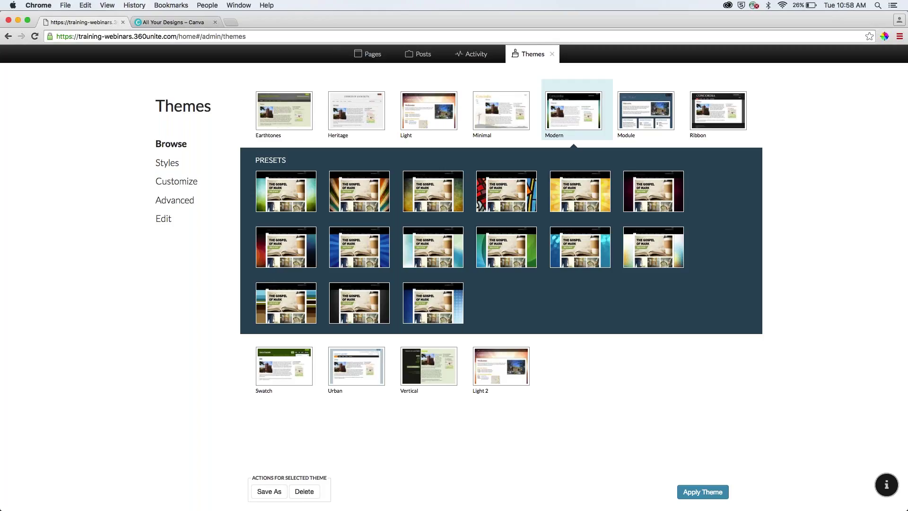
click(359, 191)
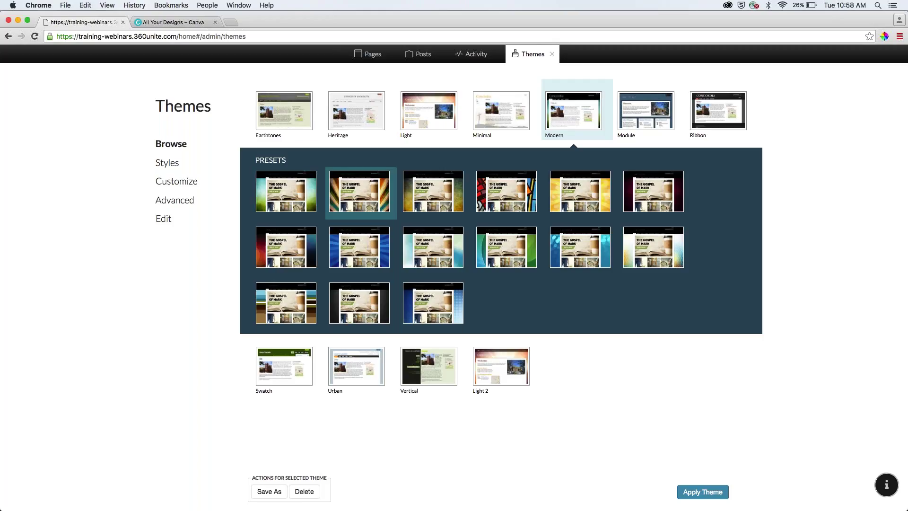
click(432, 191)
click(505, 208)
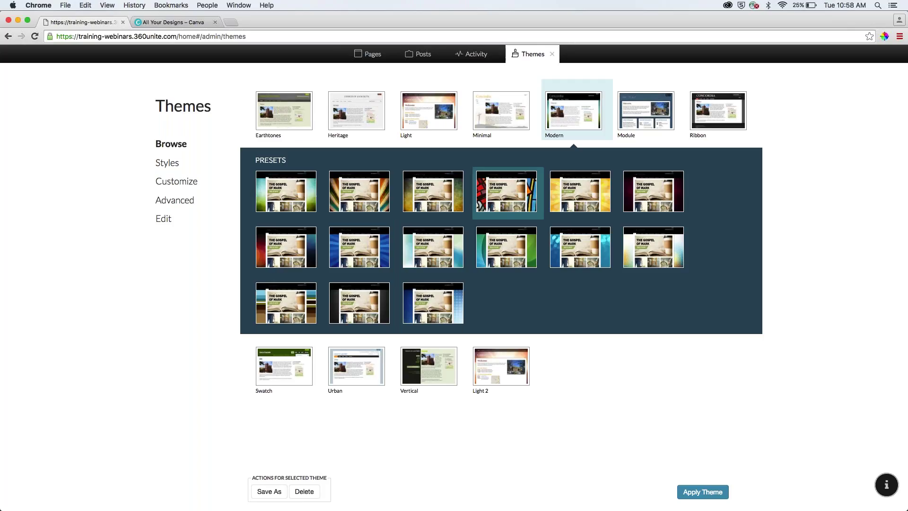
click(412, 251)
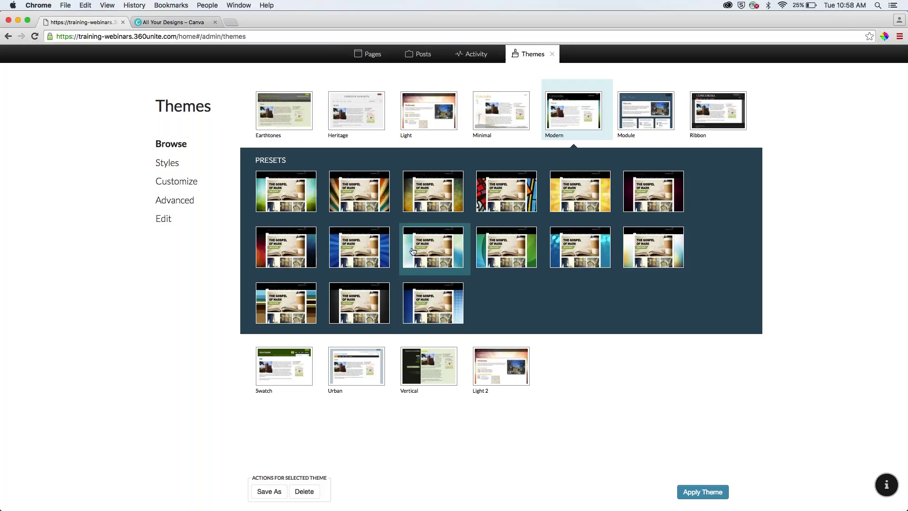
click(293, 247)
click(370, 251)
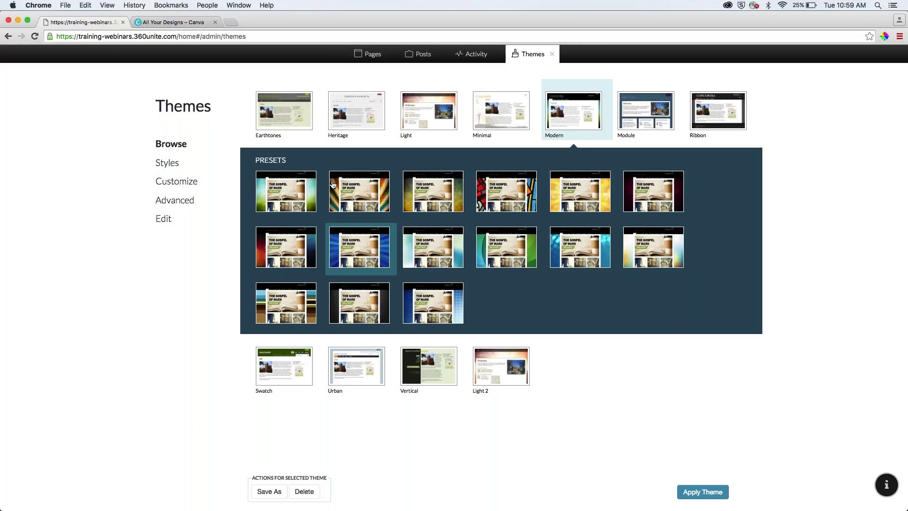
- View the Heritage theme's presets, reselect the Light theme and close the theme browser
click(381, 121)
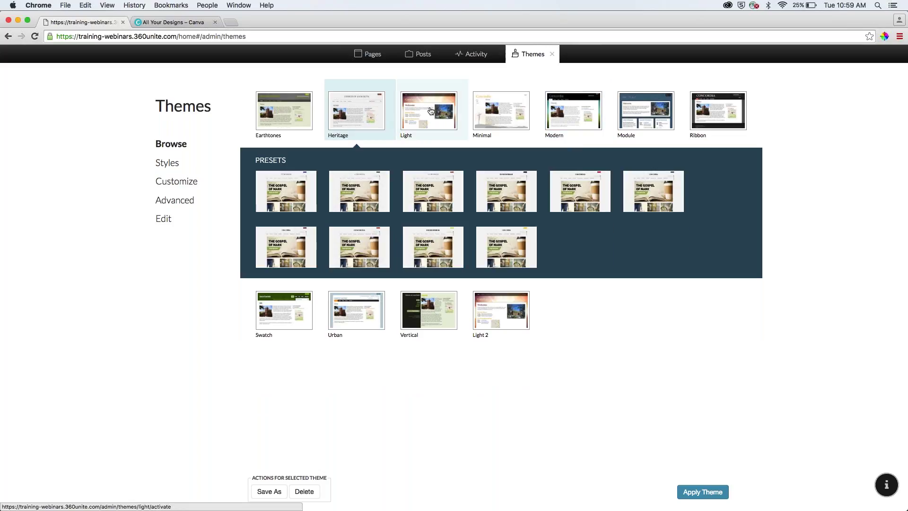
click(430, 112)
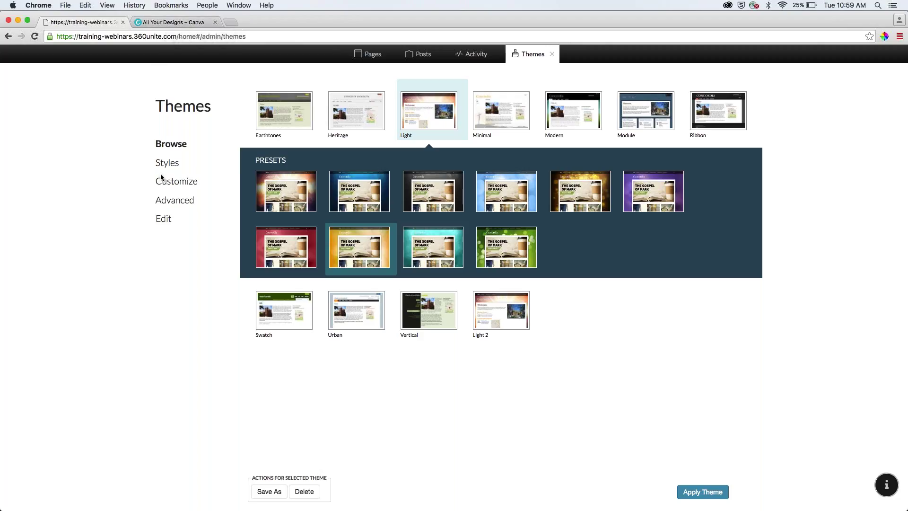
click(527, 58)
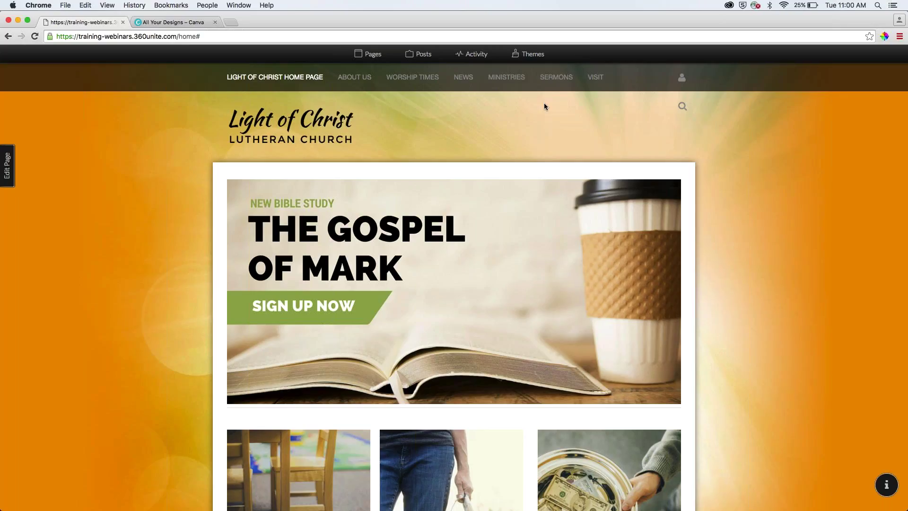
- Switch from the Designer account to the first listed Administrator account
mouse_move(506, 77)
mouse_move(452, 83)
scroll(767, 189, down, 1)
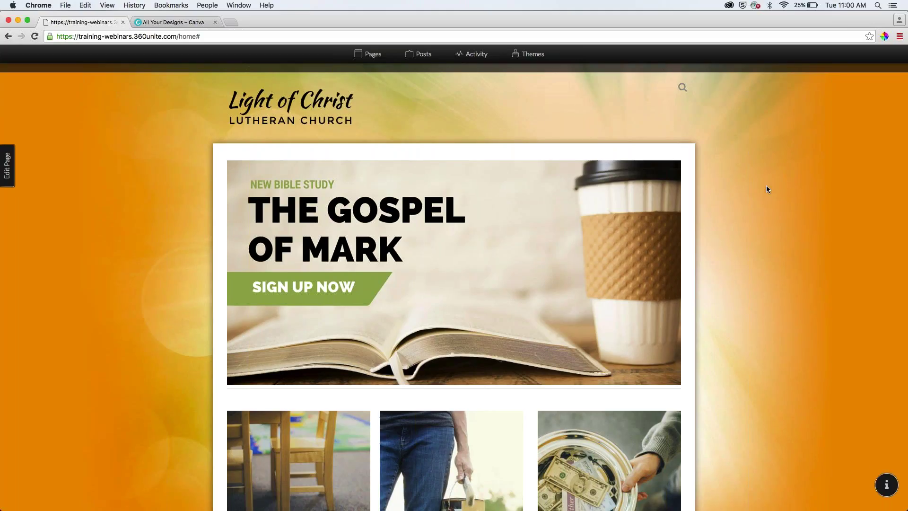
click(82, 504)
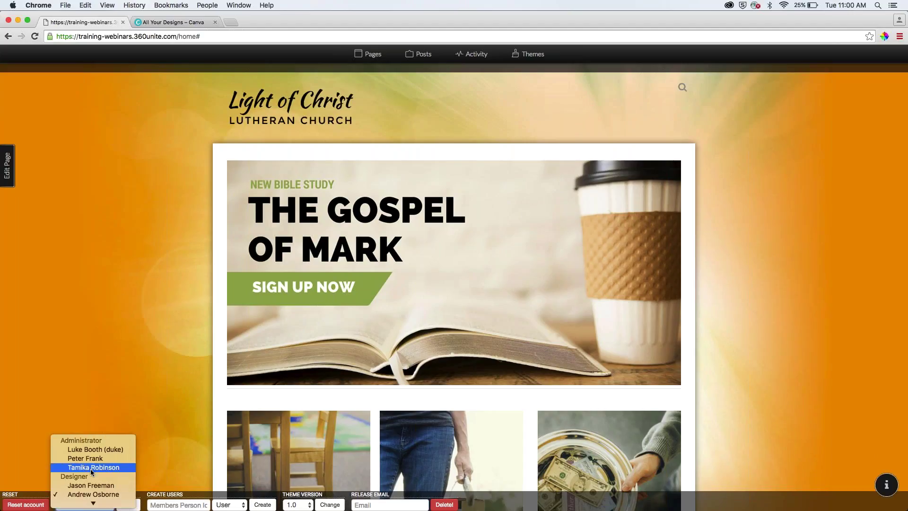
click(90, 493)
click(90, 501)
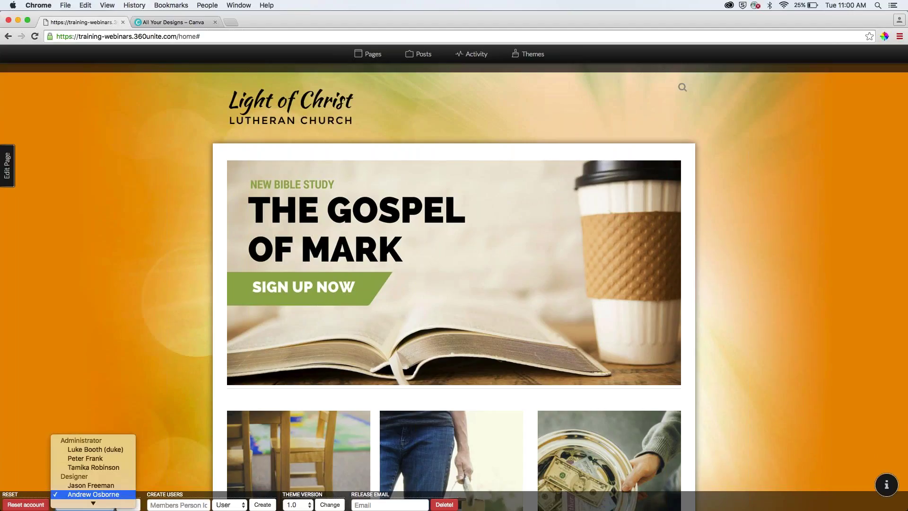
click(95, 449)
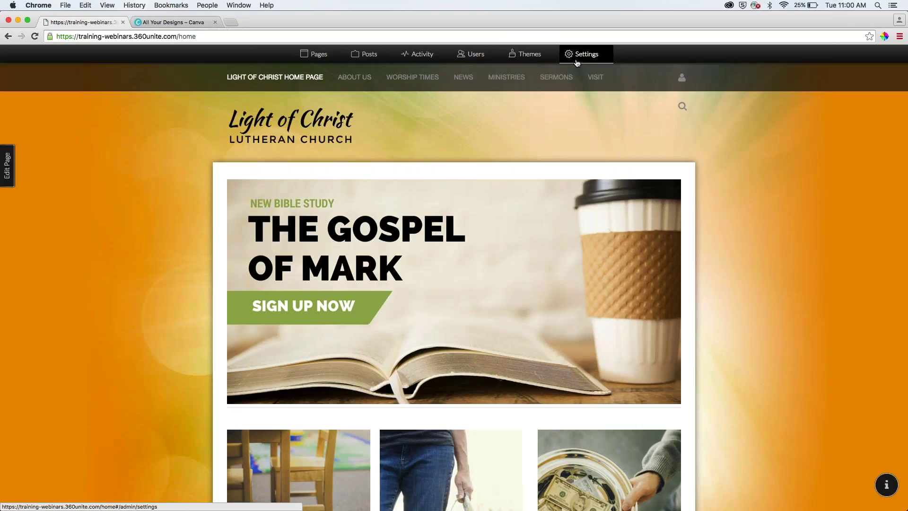
- View the Integration settings for syncing with Shepherd's Staff and reopen the theme browser
click(577, 62)
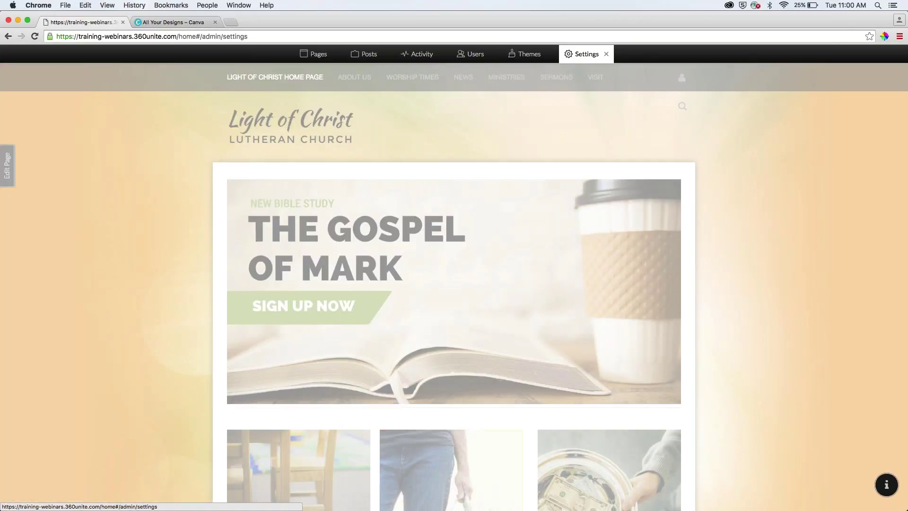
click(179, 231)
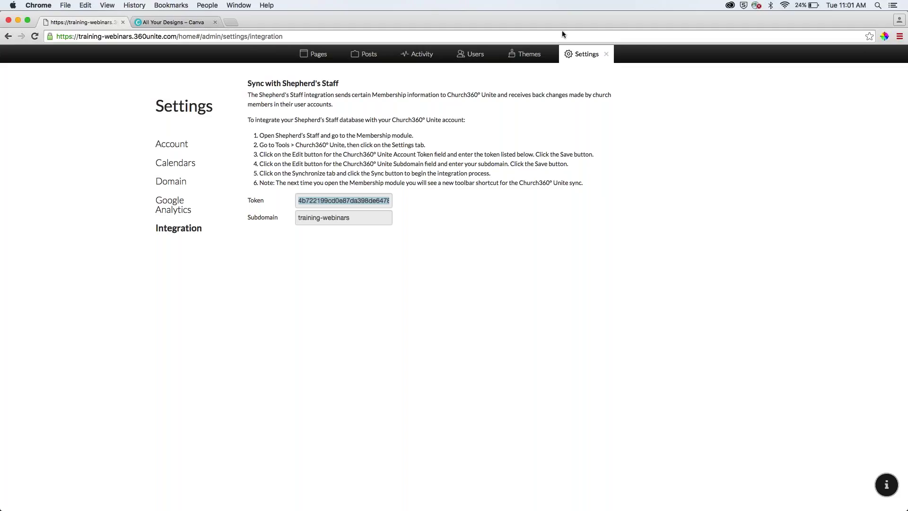
click(529, 55)
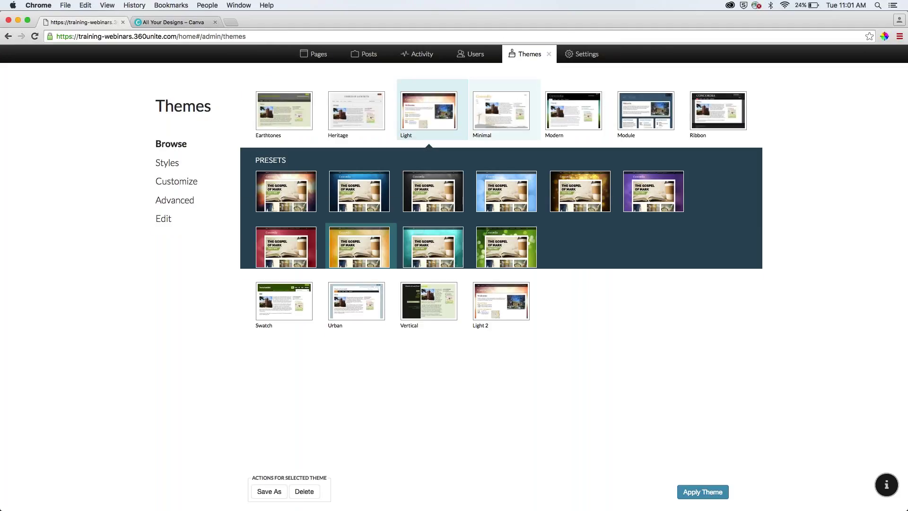
- Open the site's user list and sort it by role in descending order
click(474, 54)
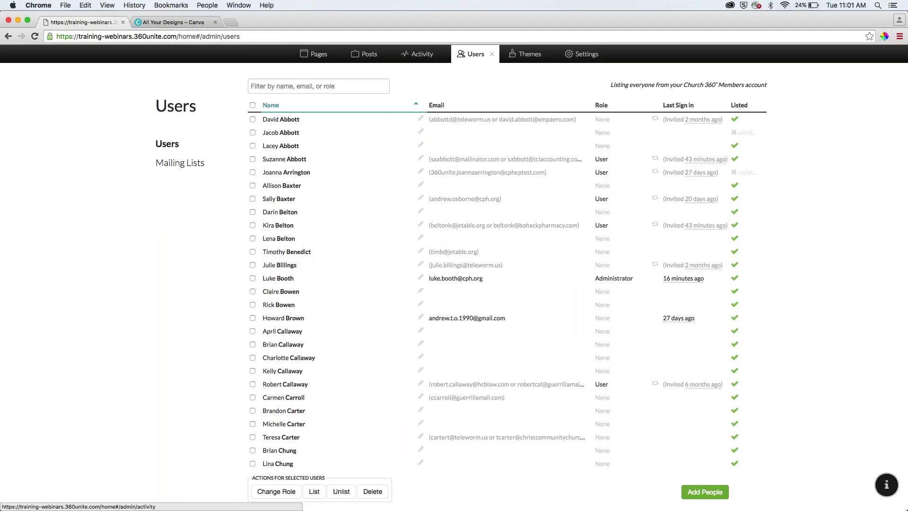
click(601, 106)
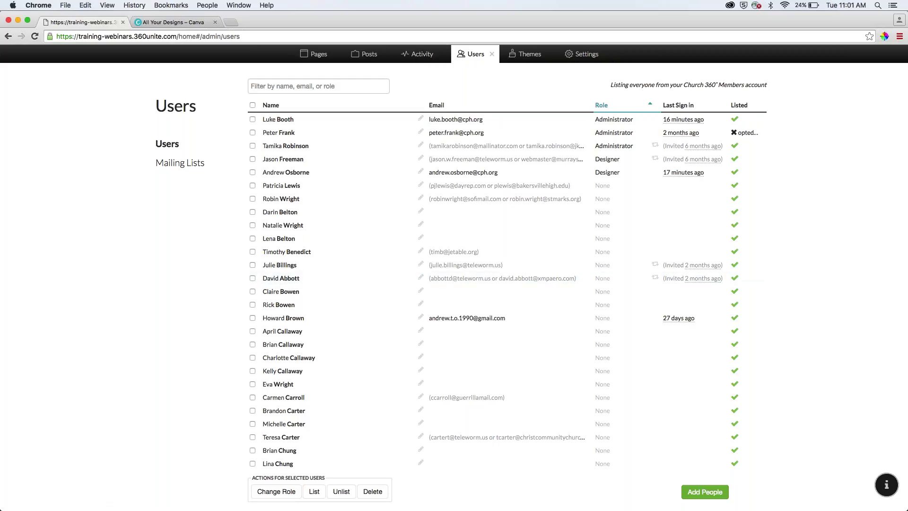
click(607, 106)
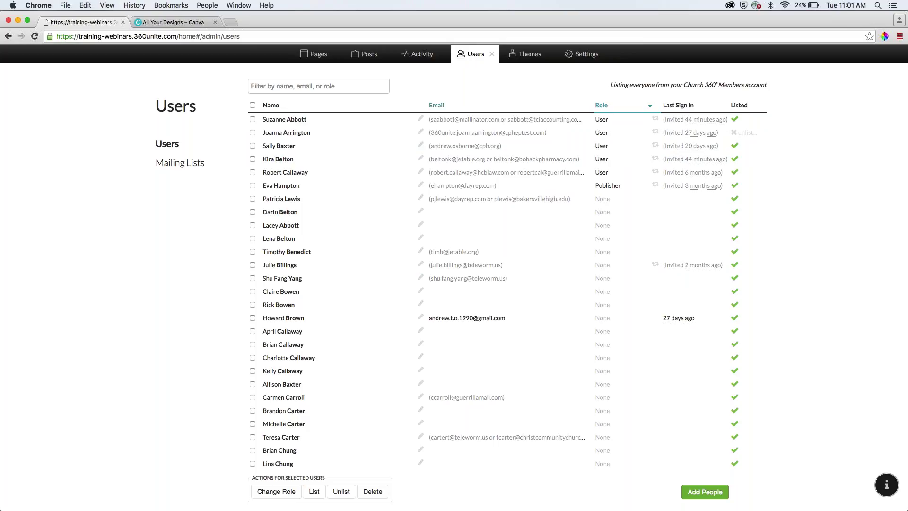
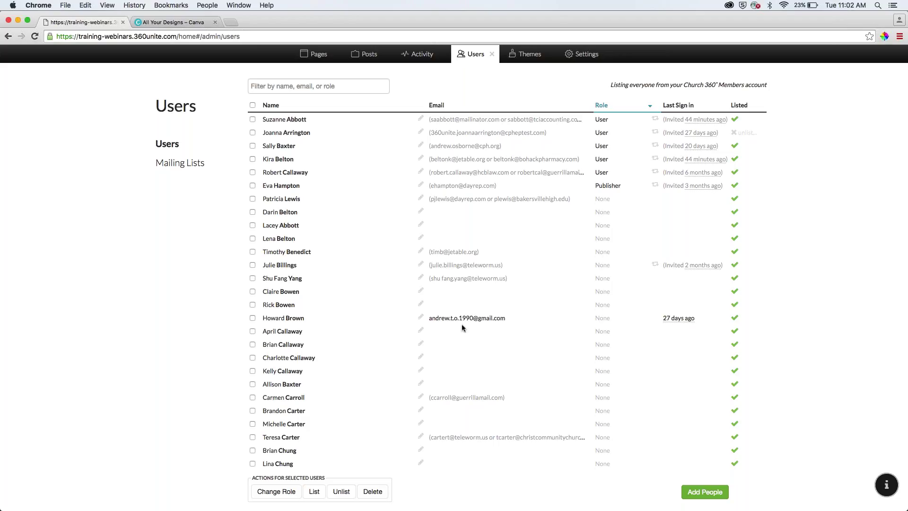
- View the users' mailing lists, close the user administration and look over the home page down to its footer
click(176, 164)
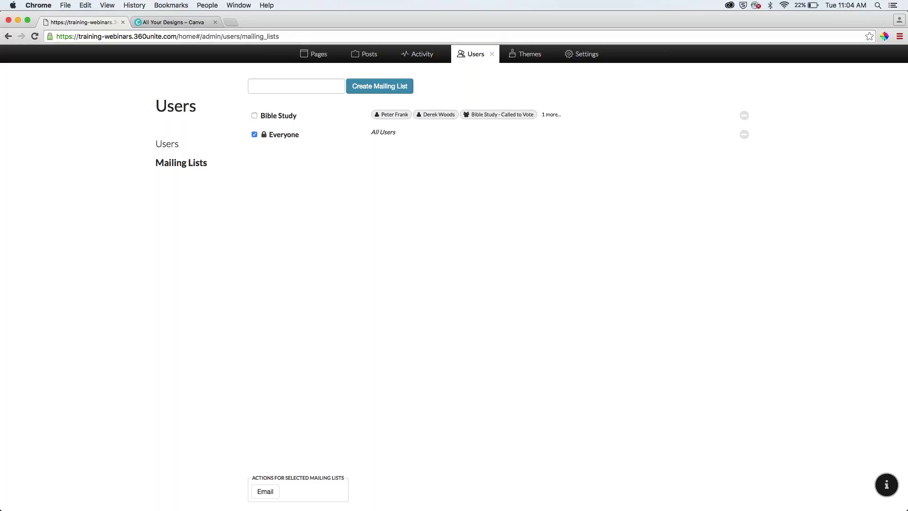
click(492, 54)
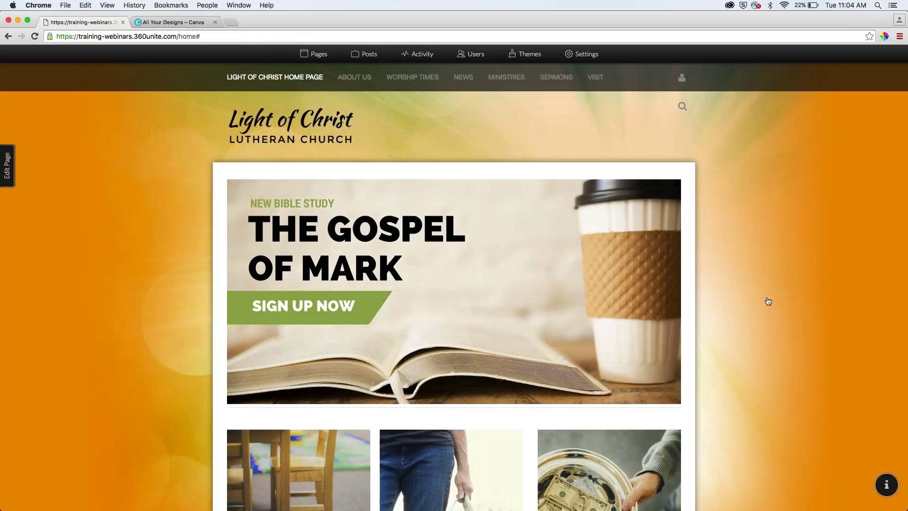
scroll(768, 301, down, 5)
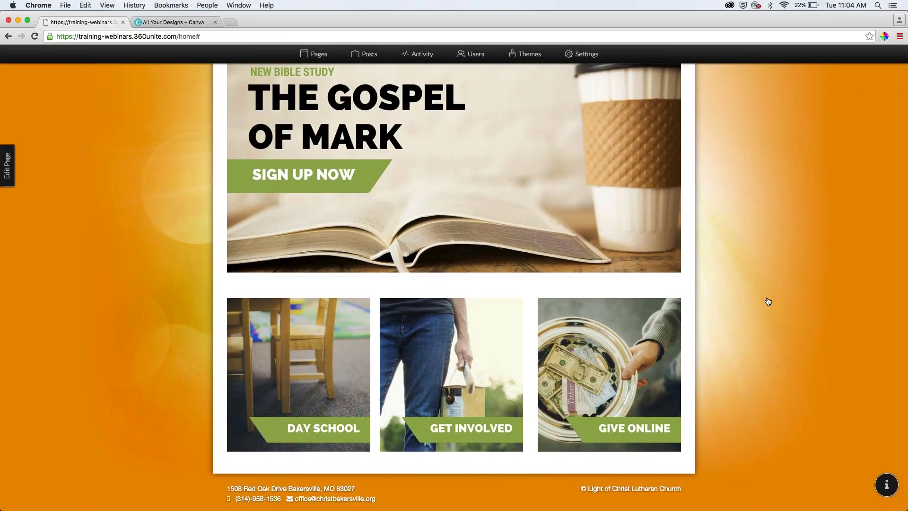
scroll(768, 301, up, 5)
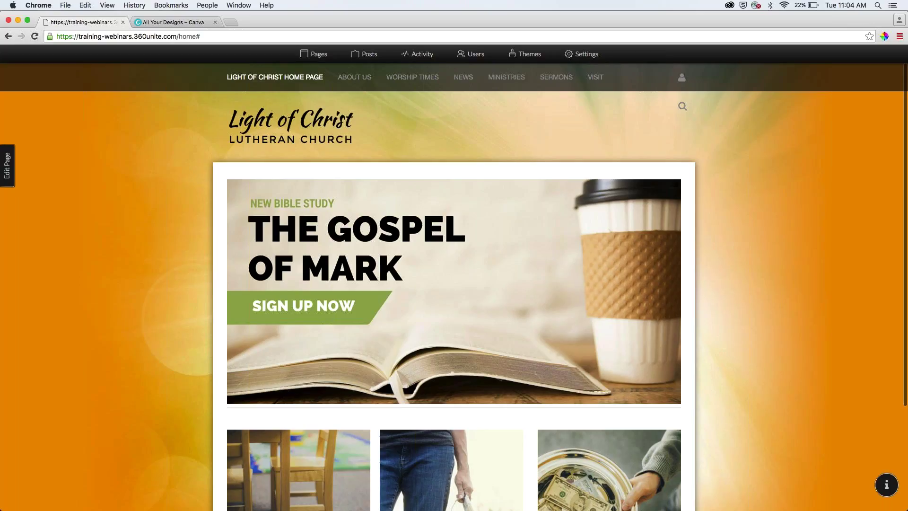
- Switch to the PowerPoint slide show and advance past the Questions slide to the free 30-day trial slide
key(super+Tab)
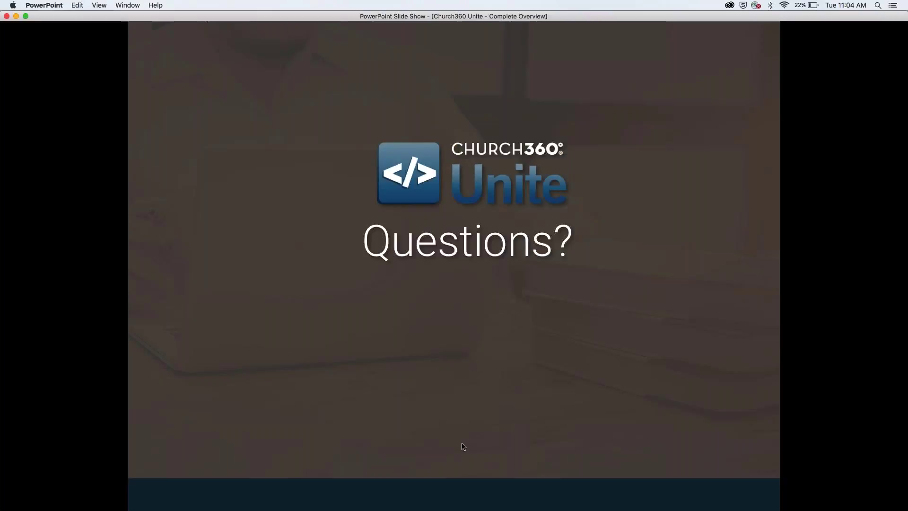
key(Right)
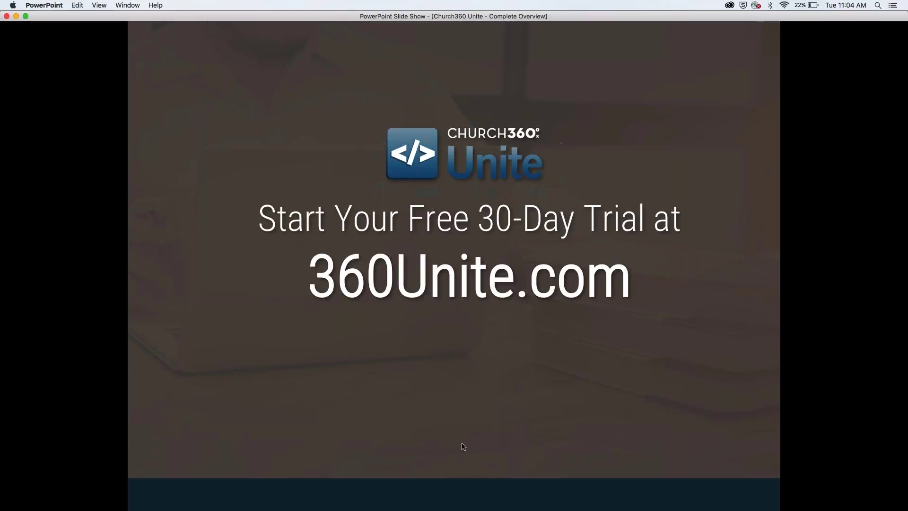